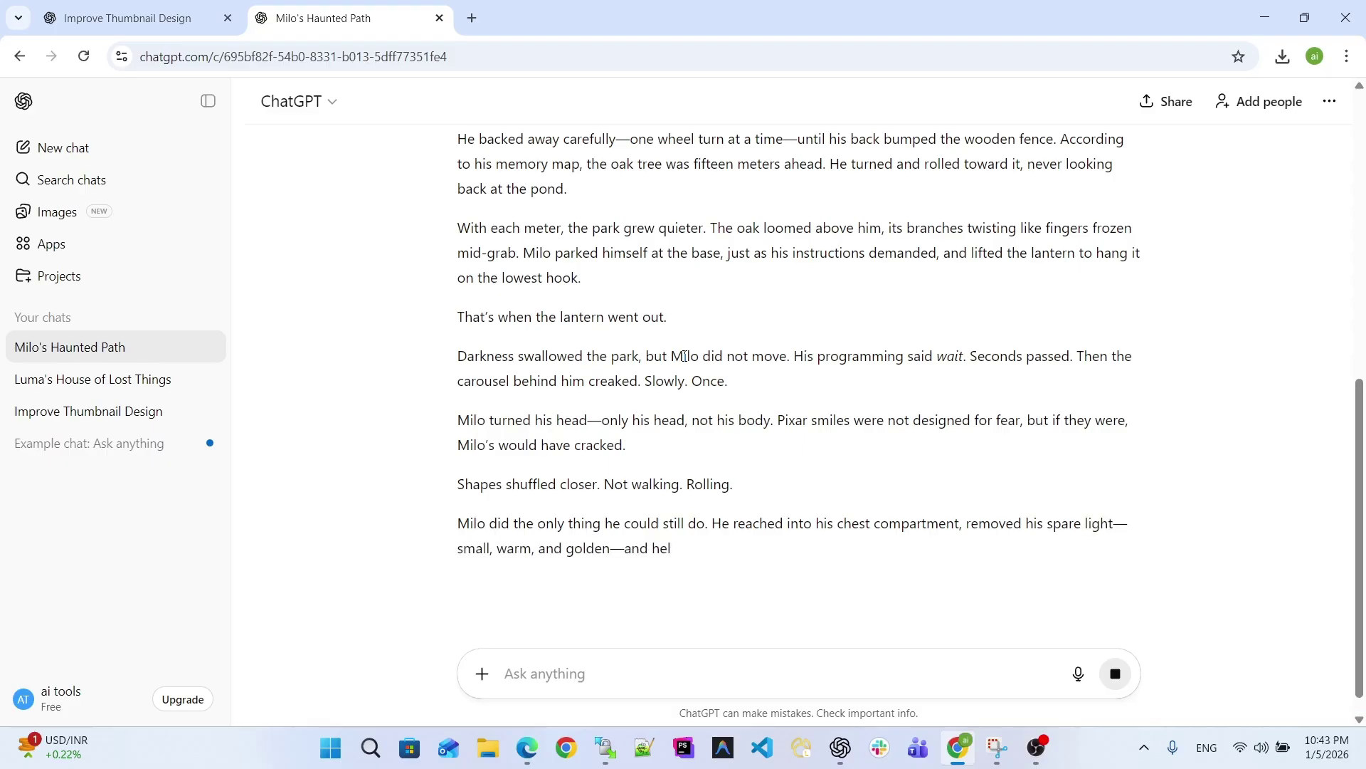
Step: Read the end of the Milo story and request "i want the image prompt for each scenes" in the same chat
{"action": "scroll", "coordinate": [676, 461], "scroll_direction": "down", "scroll_amount": 2}
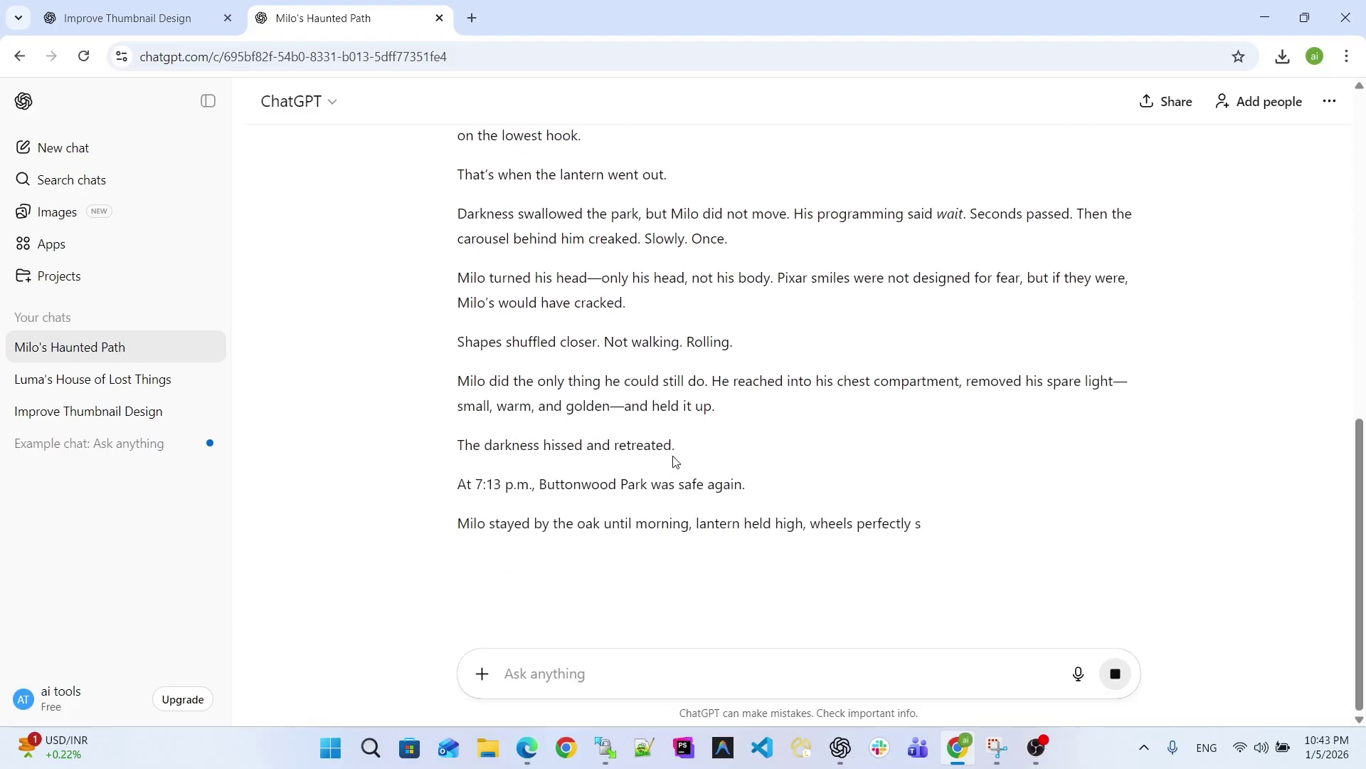
{"action": "scroll", "coordinate": [674, 460], "scroll_direction": "down", "scroll_amount": 2}
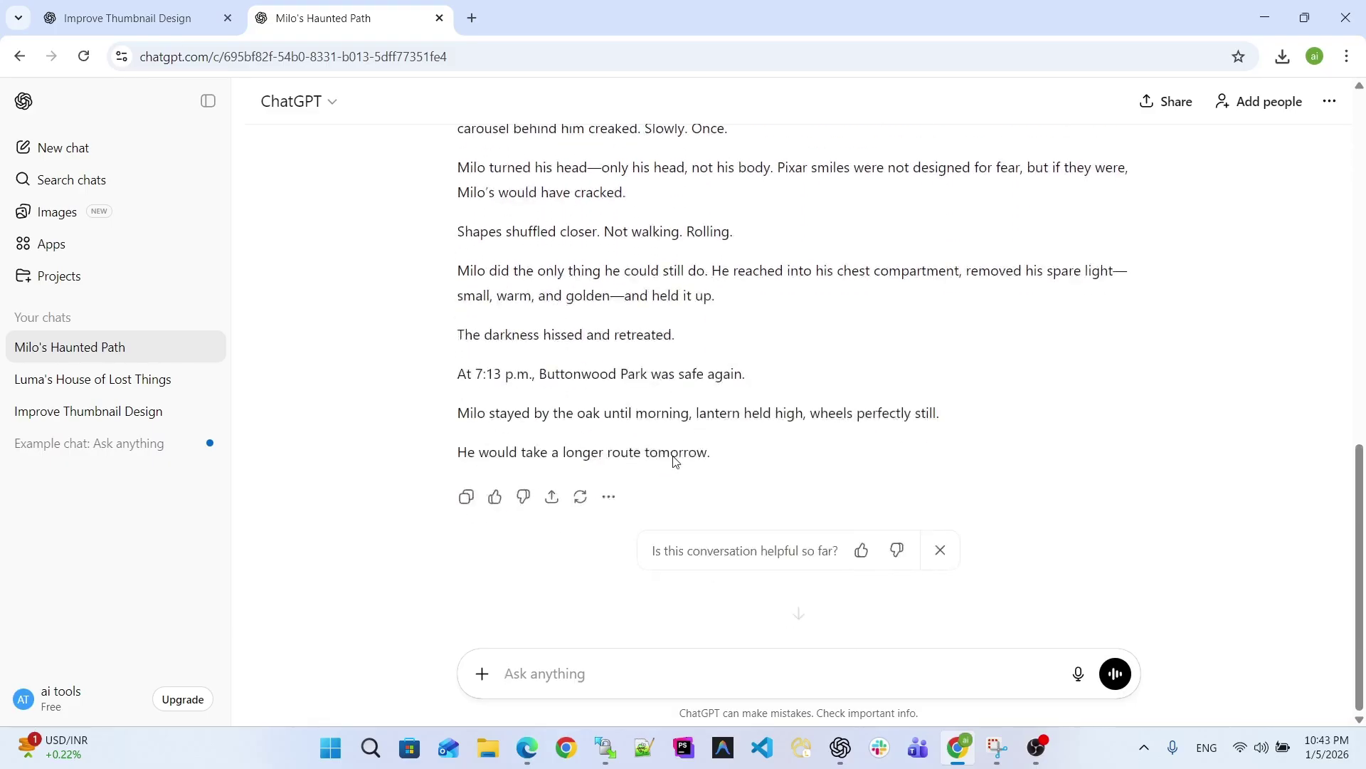
{"action": "left_click", "coordinate": [567, 674]}
{"action": "type", "text": "i want the i"}
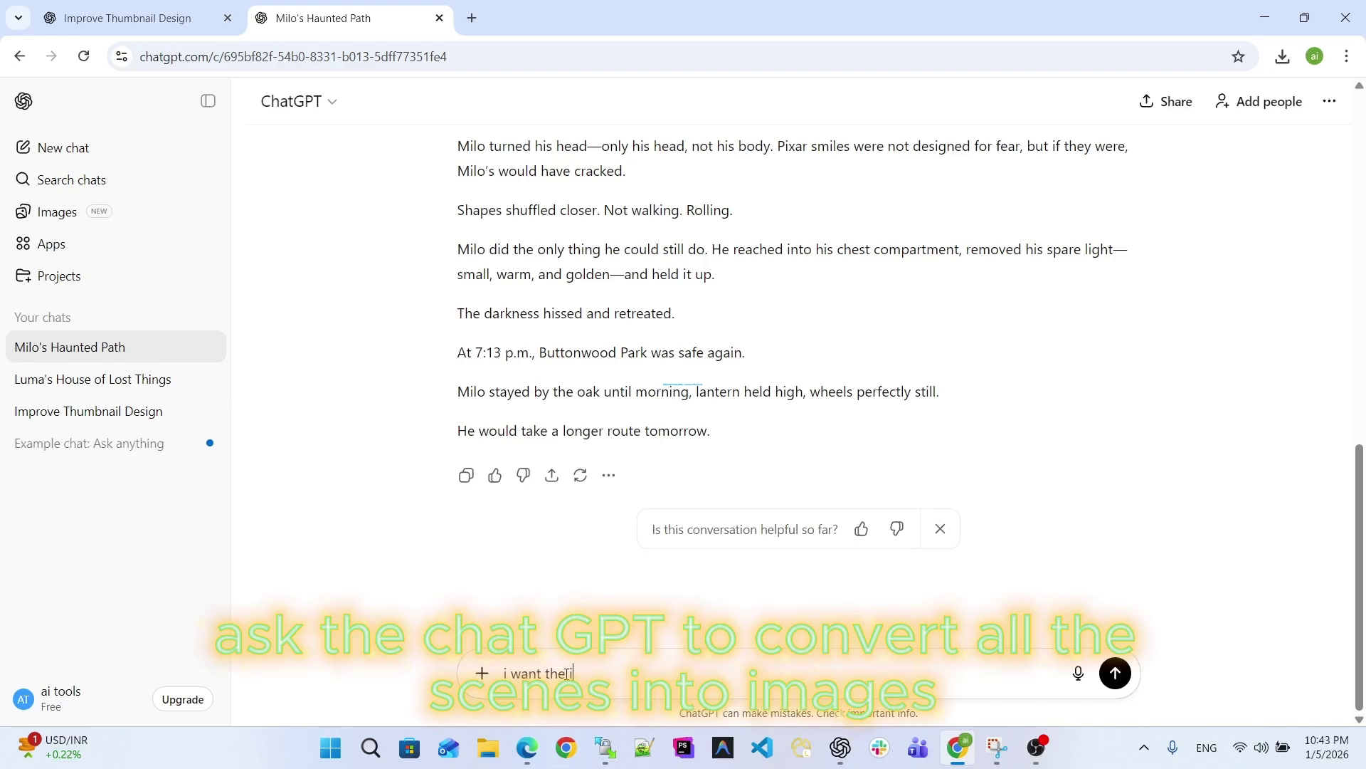
{"action": "type", "text": "mage prompt for each scenes"}
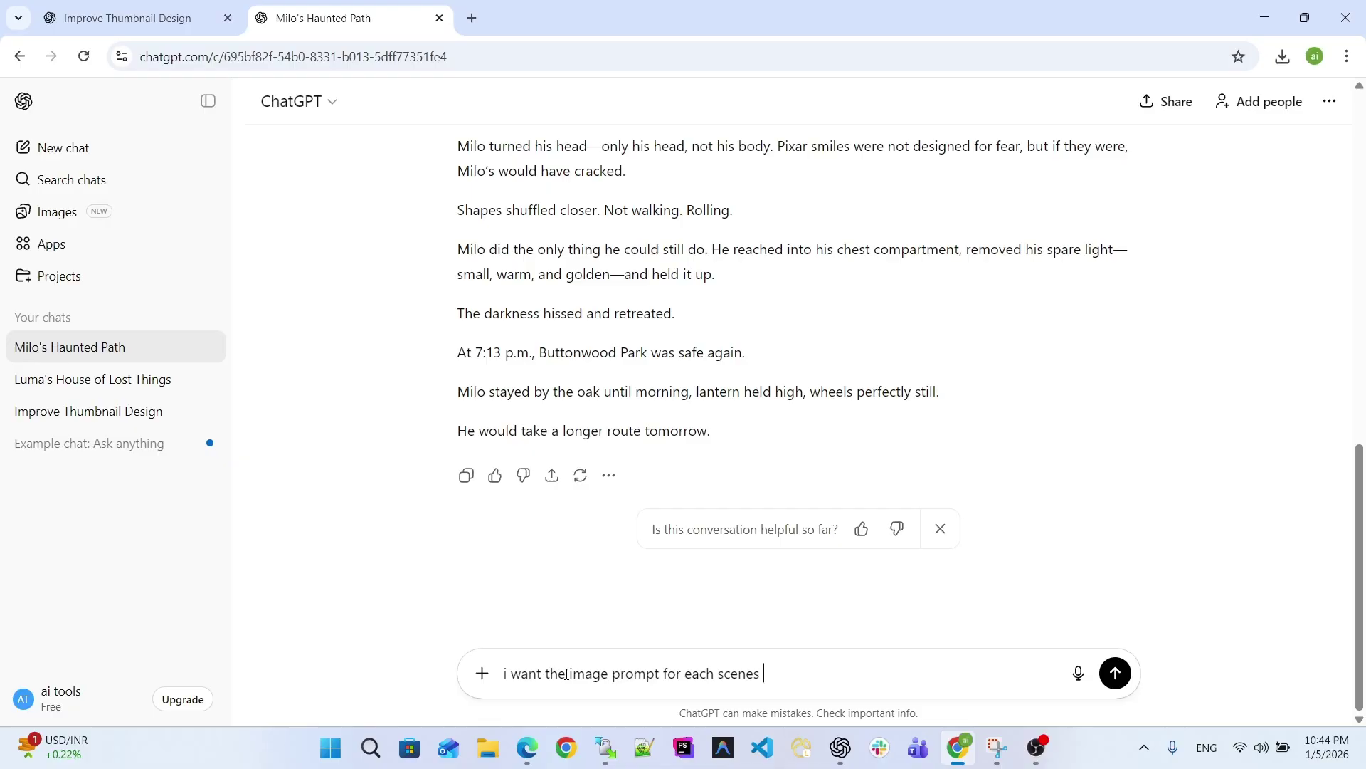
{"action": "key", "text": "Return"}
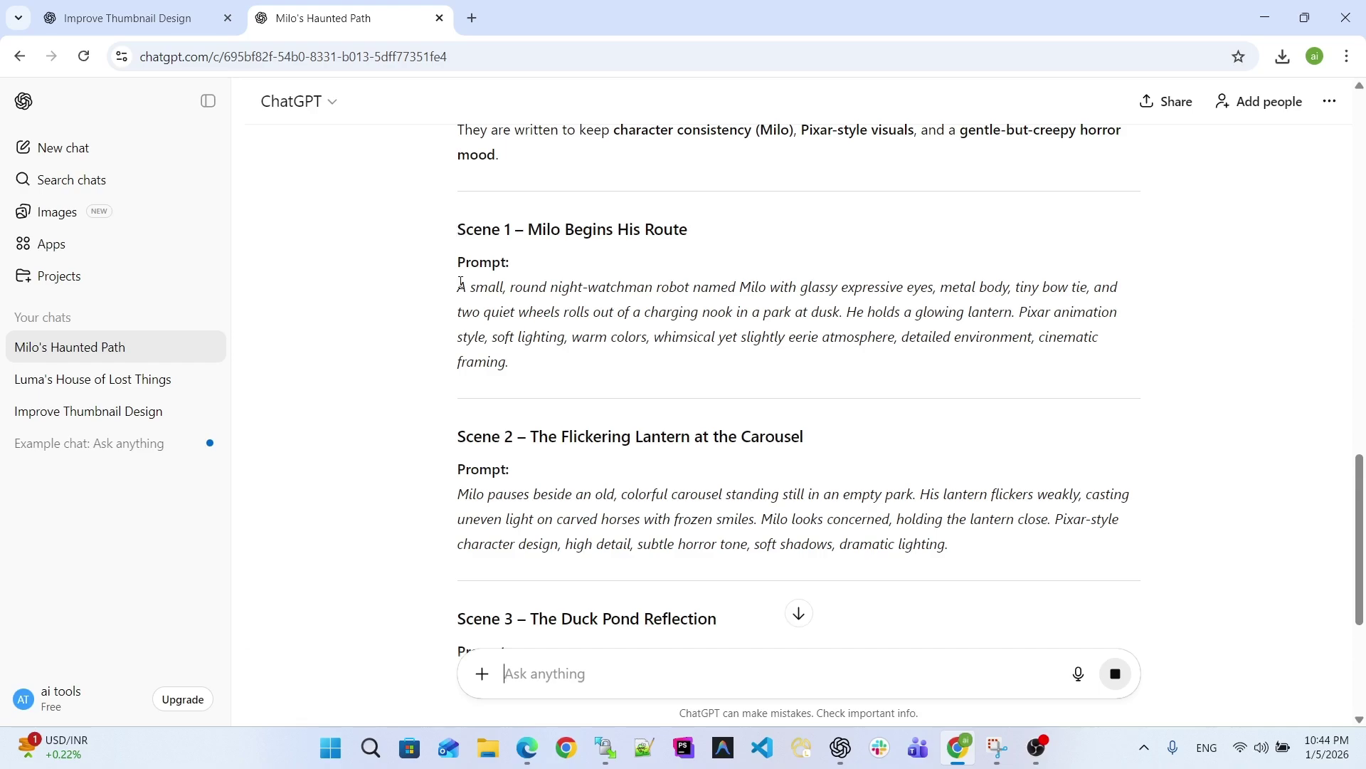
Step: Copy the Scene 1 "Milo Begins His Route" prompt text and review the remaining scene prompts through Scene 8
{"action": "left_click_drag", "start_coordinate": [462, 284], "coordinate": [961, 369]}
{"action": "key", "text": "ctrl+c"}
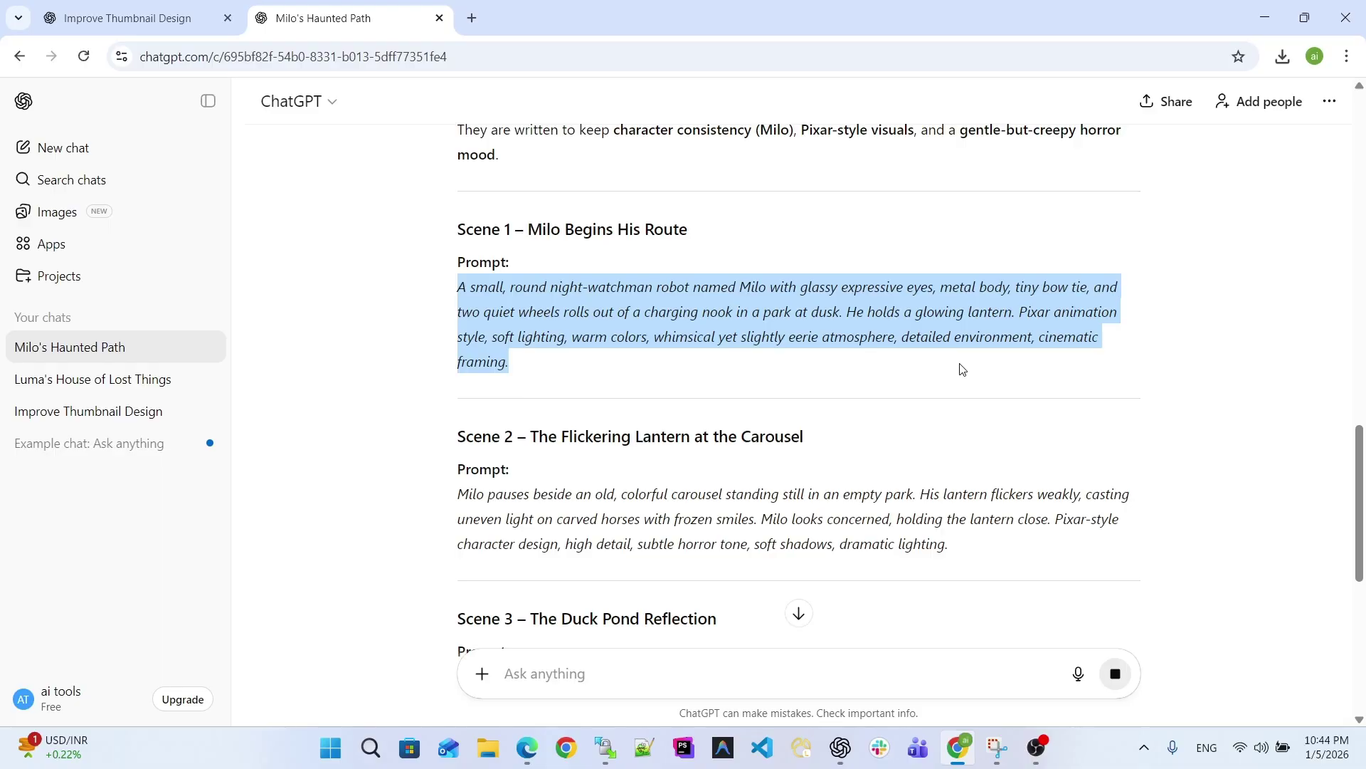
{"action": "scroll", "coordinate": [961, 369], "scroll_direction": "down", "scroll_amount": 10}
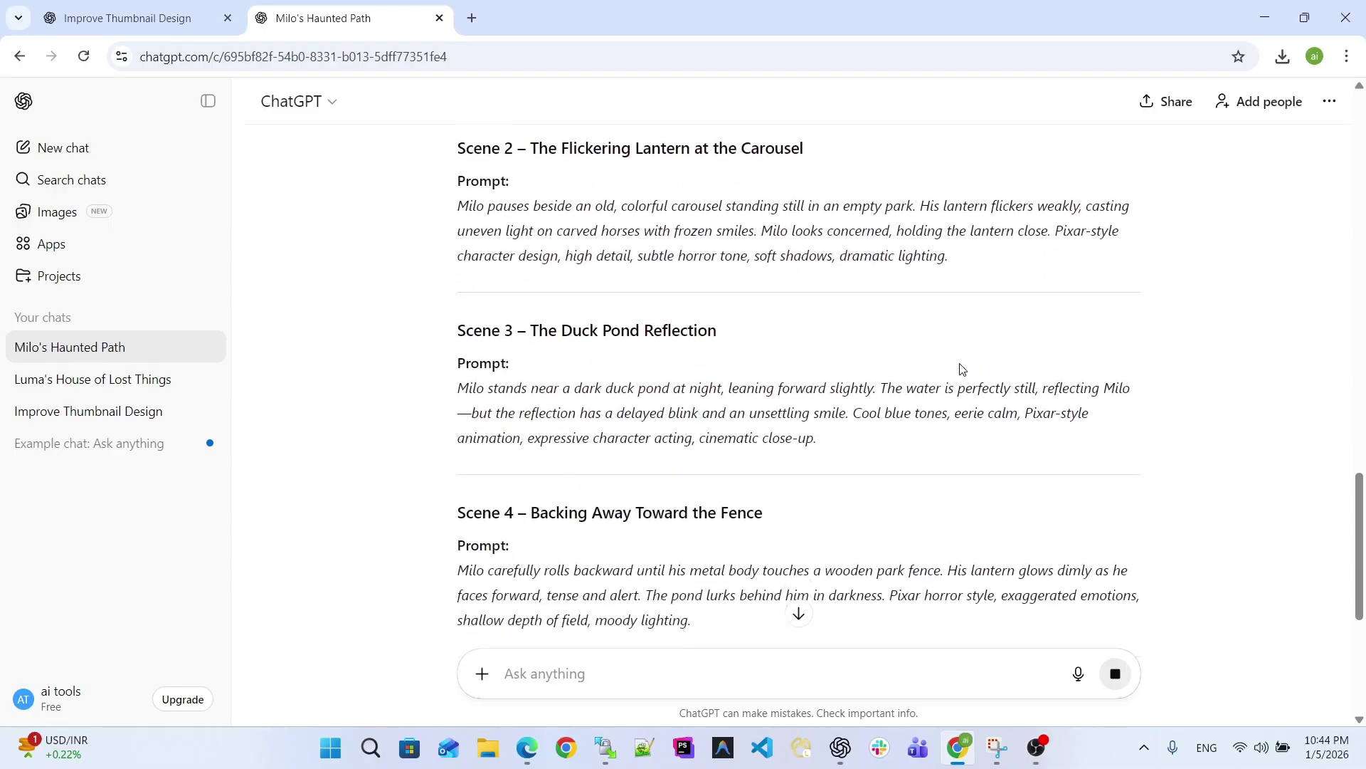
{"action": "scroll", "coordinate": [961, 369], "scroll_direction": "down", "scroll_amount": 2}
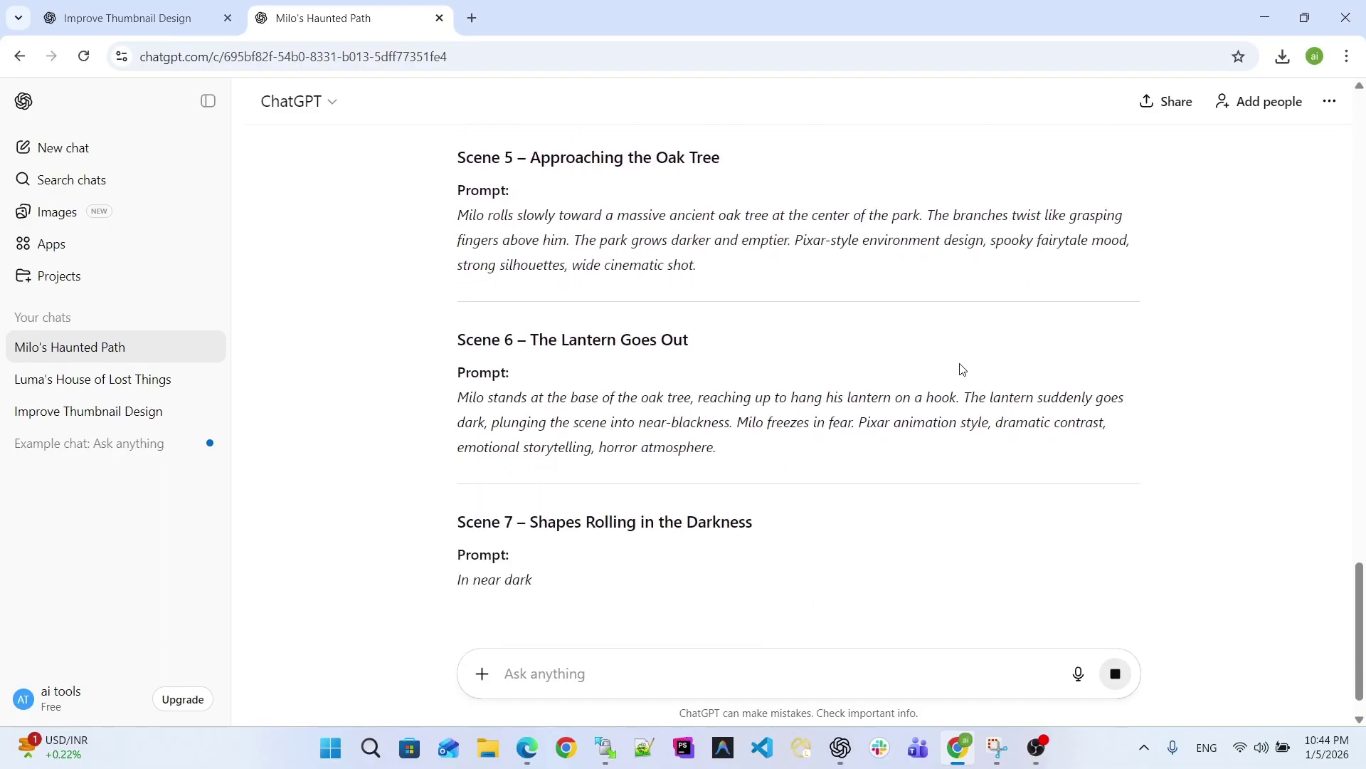
{"action": "scroll", "coordinate": [744, 385], "scroll_direction": "down", "scroll_amount": 1}
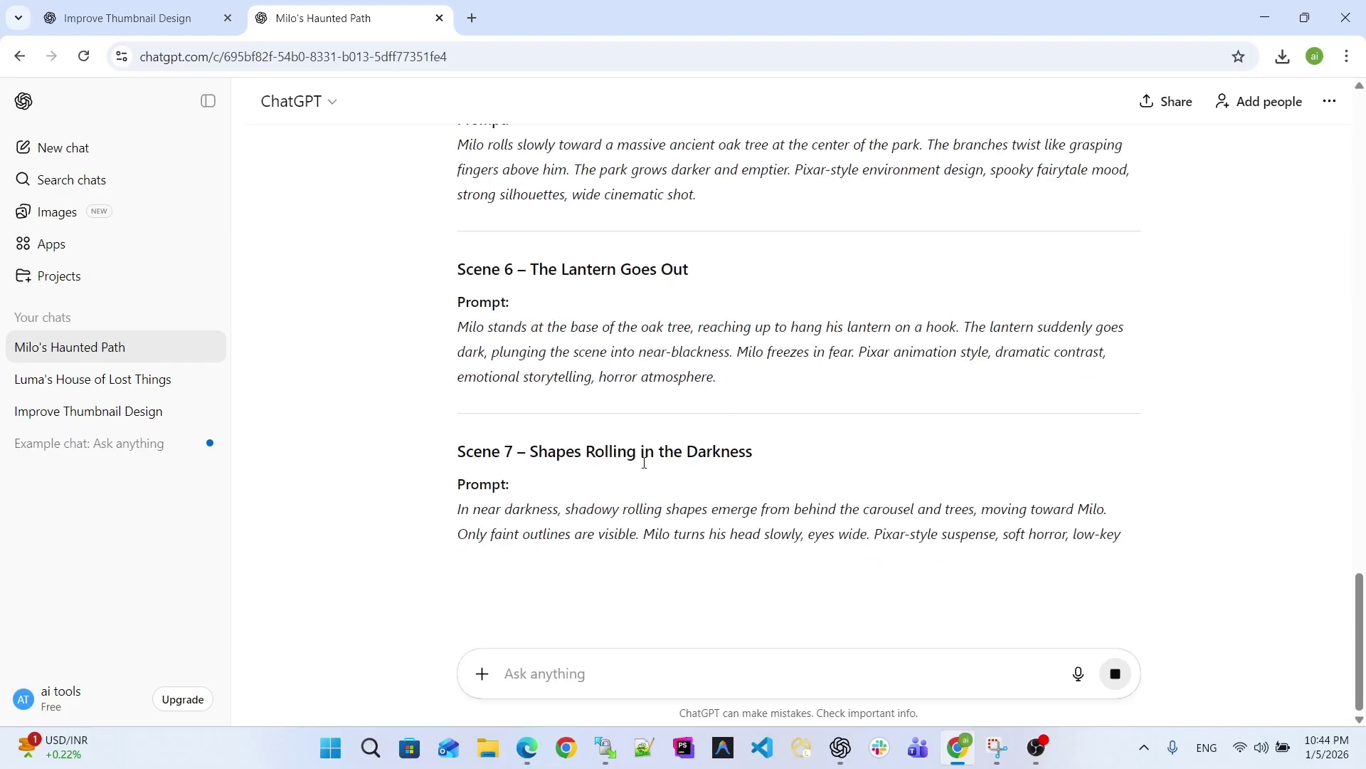
{"action": "scroll", "coordinate": [612, 493], "scroll_direction": "down", "scroll_amount": 2}
{"action": "scroll", "coordinate": [613, 489], "scroll_direction": "down", "scroll_amount": 2}
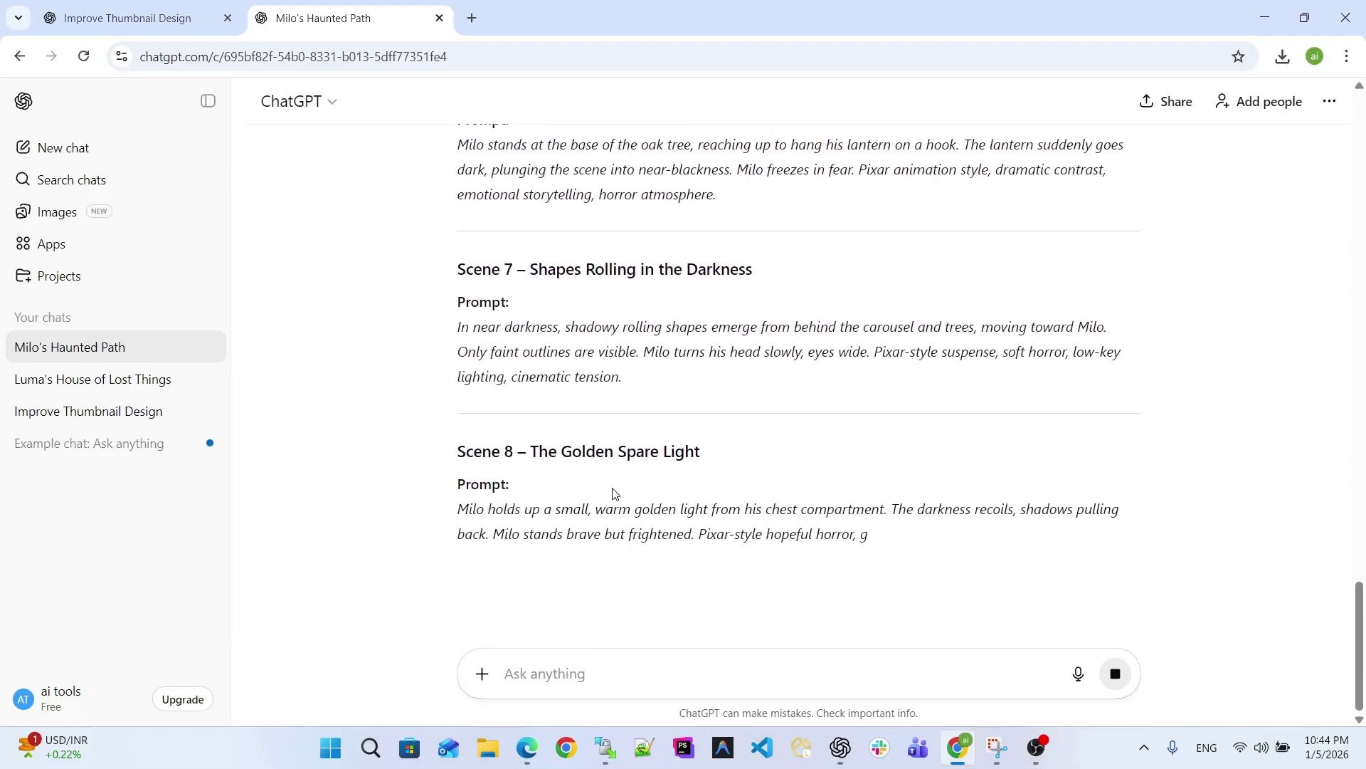
{"action": "scroll", "coordinate": [614, 489], "scroll_direction": "down", "scroll_amount": 2}
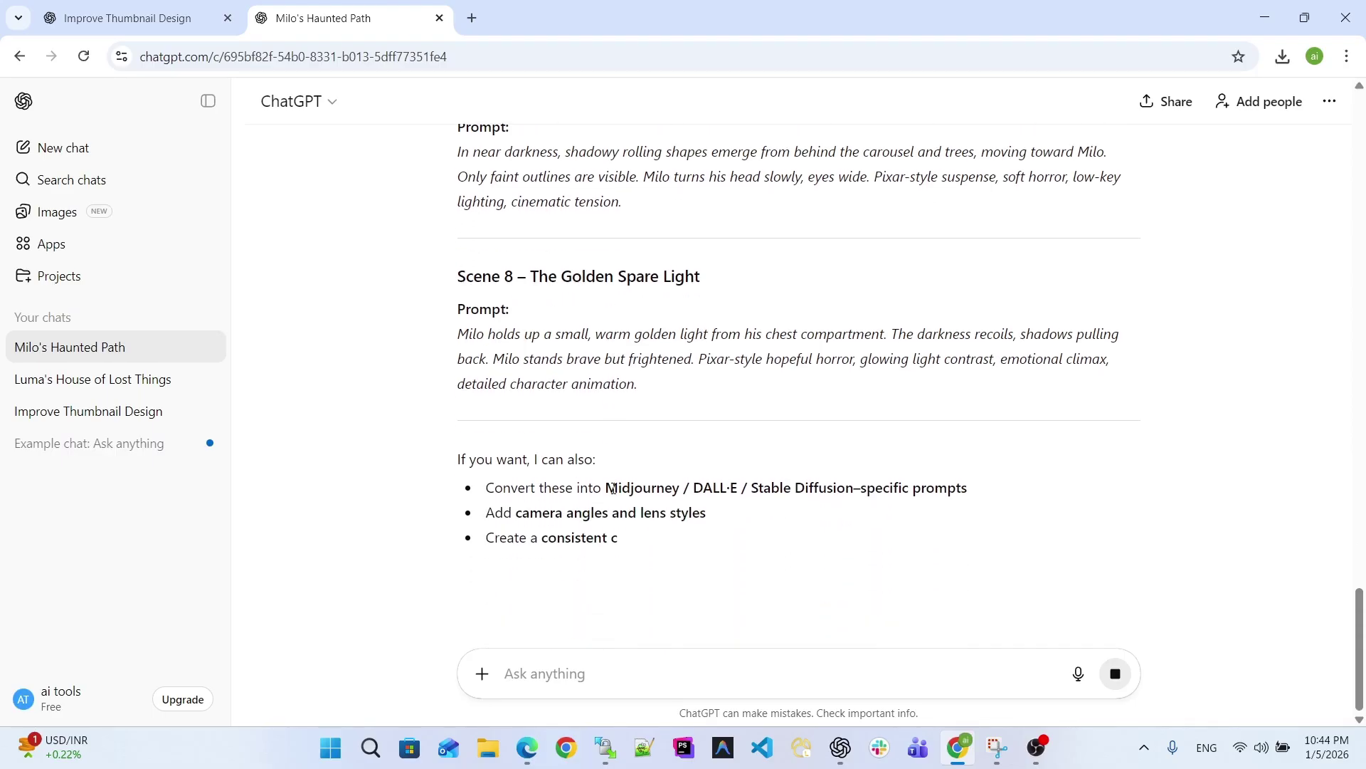
{"action": "scroll", "coordinate": [615, 494], "scroll_direction": "down", "scroll_amount": 2}
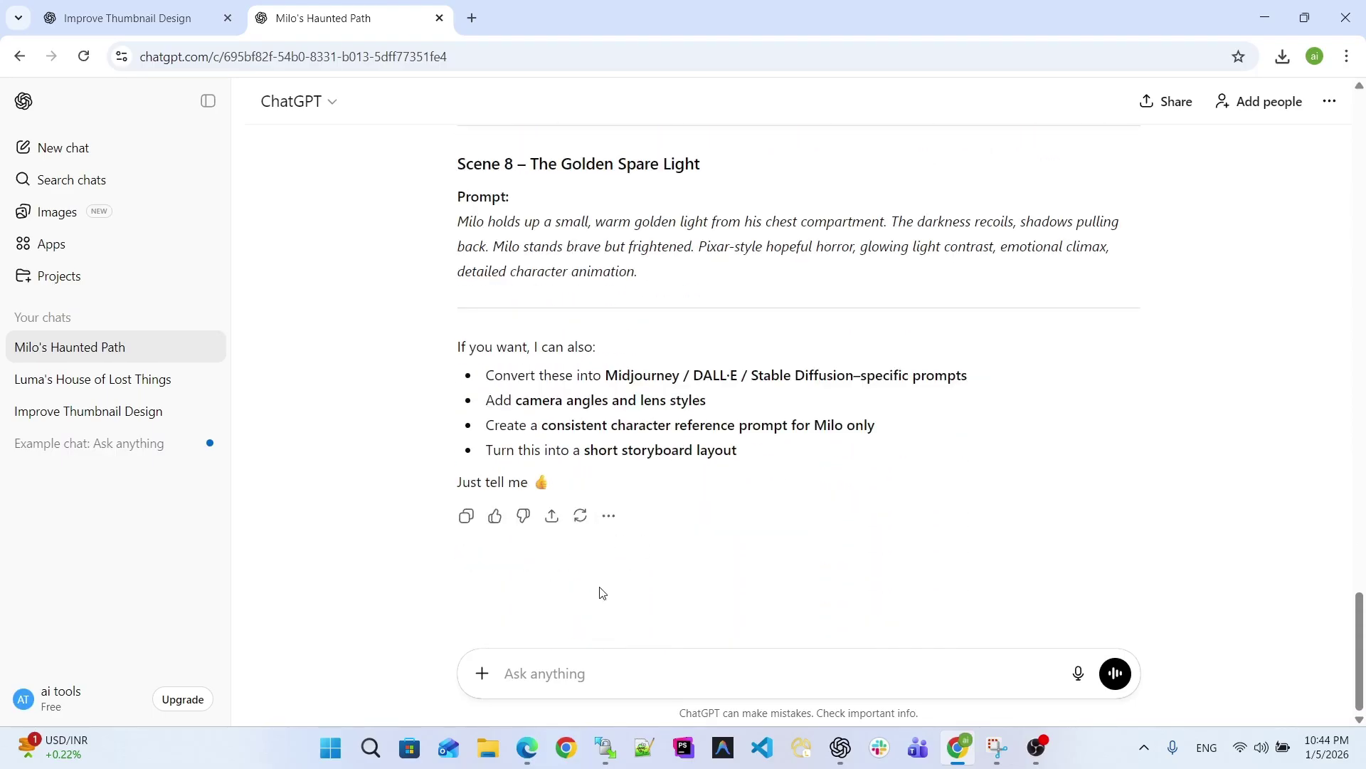
Step: Switch to the Edge browser, search for "meta ai" in a new tab and open the Create page of Meta AI
{"action": "mouse_move", "coordinate": [539, 767]}
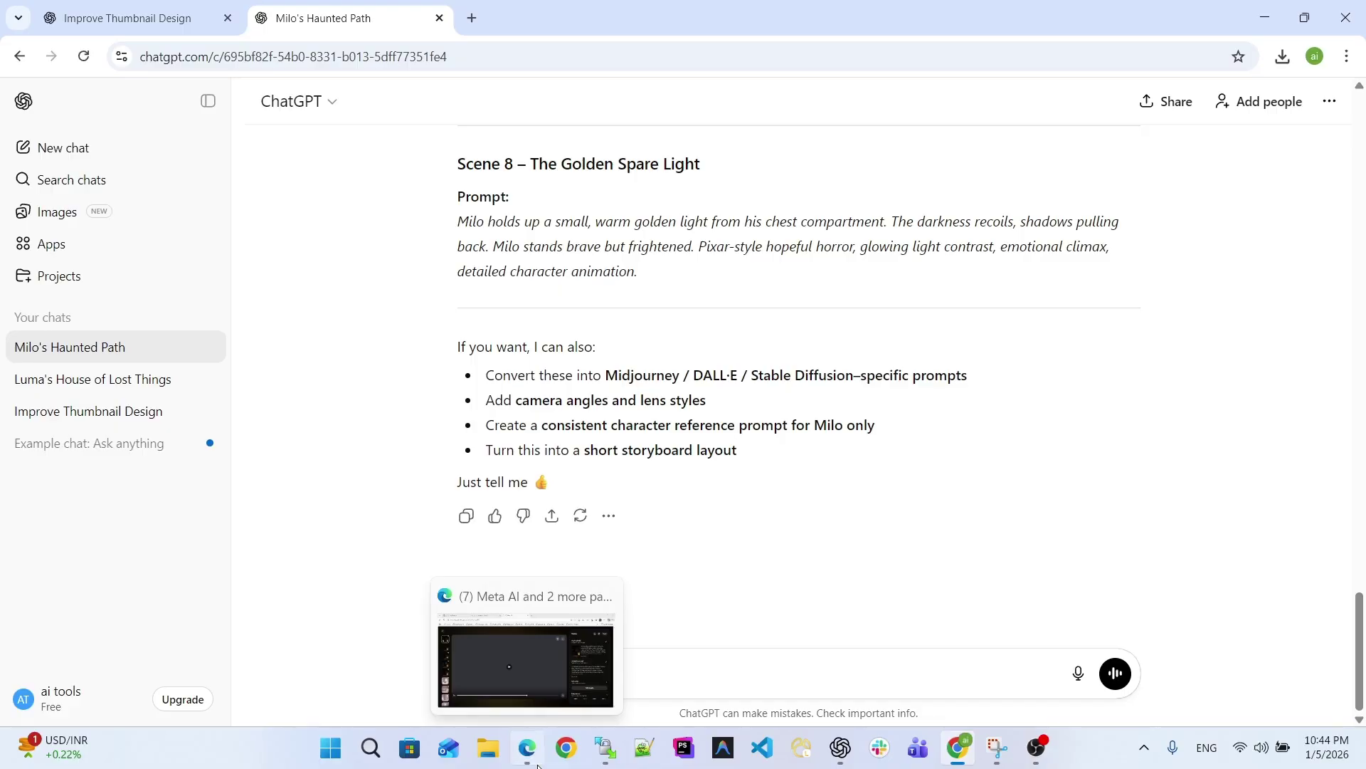
{"action": "left_click", "coordinate": [538, 767]}
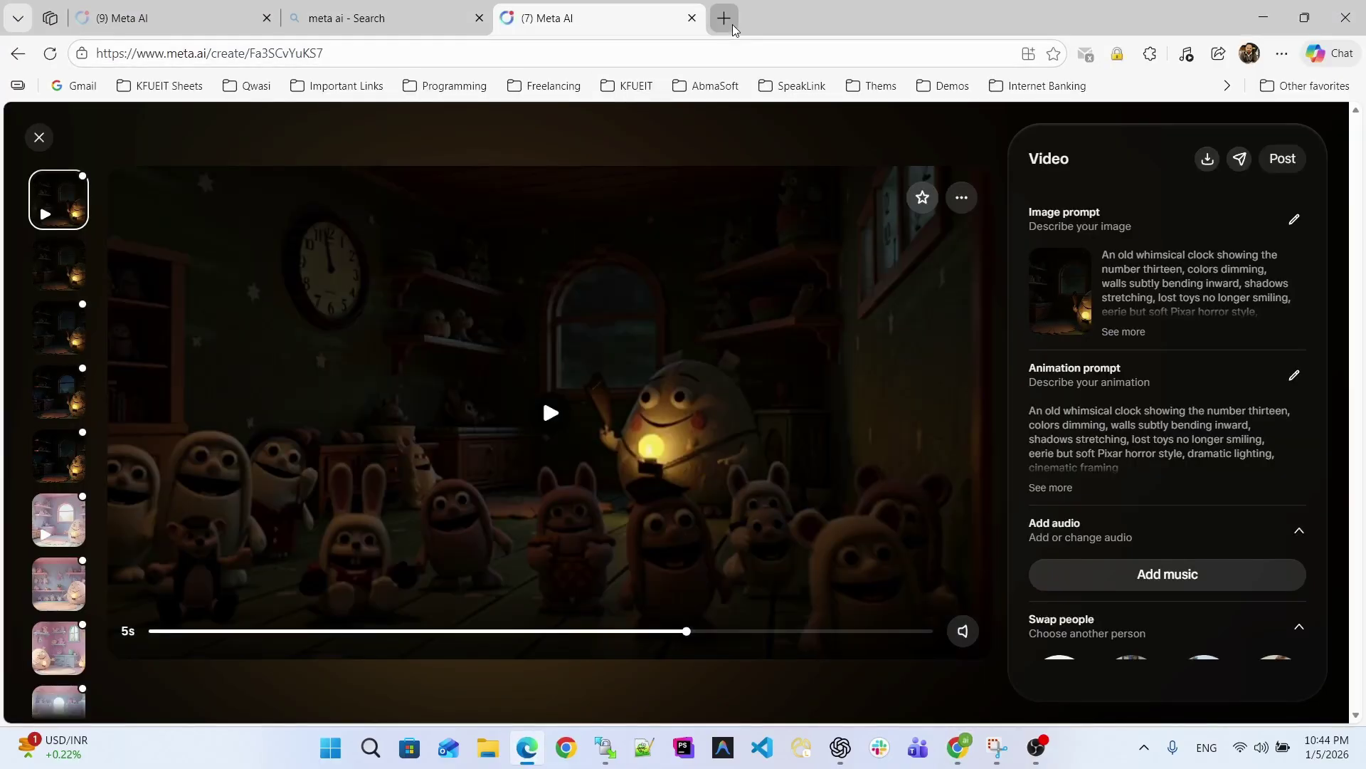
{"action": "left_click", "coordinate": [726, 20]}
{"action": "type", "text": "meta ai"}
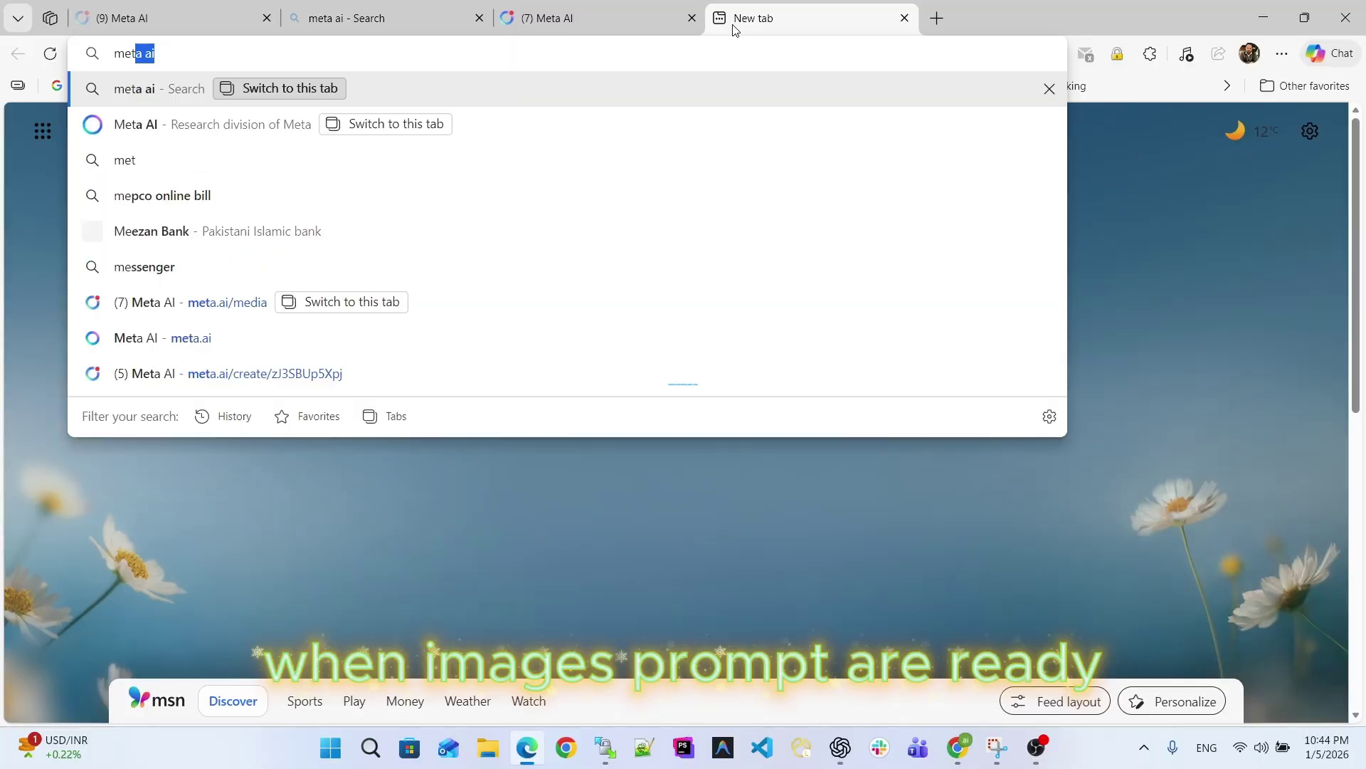
{"action": "key", "text": "Return"}
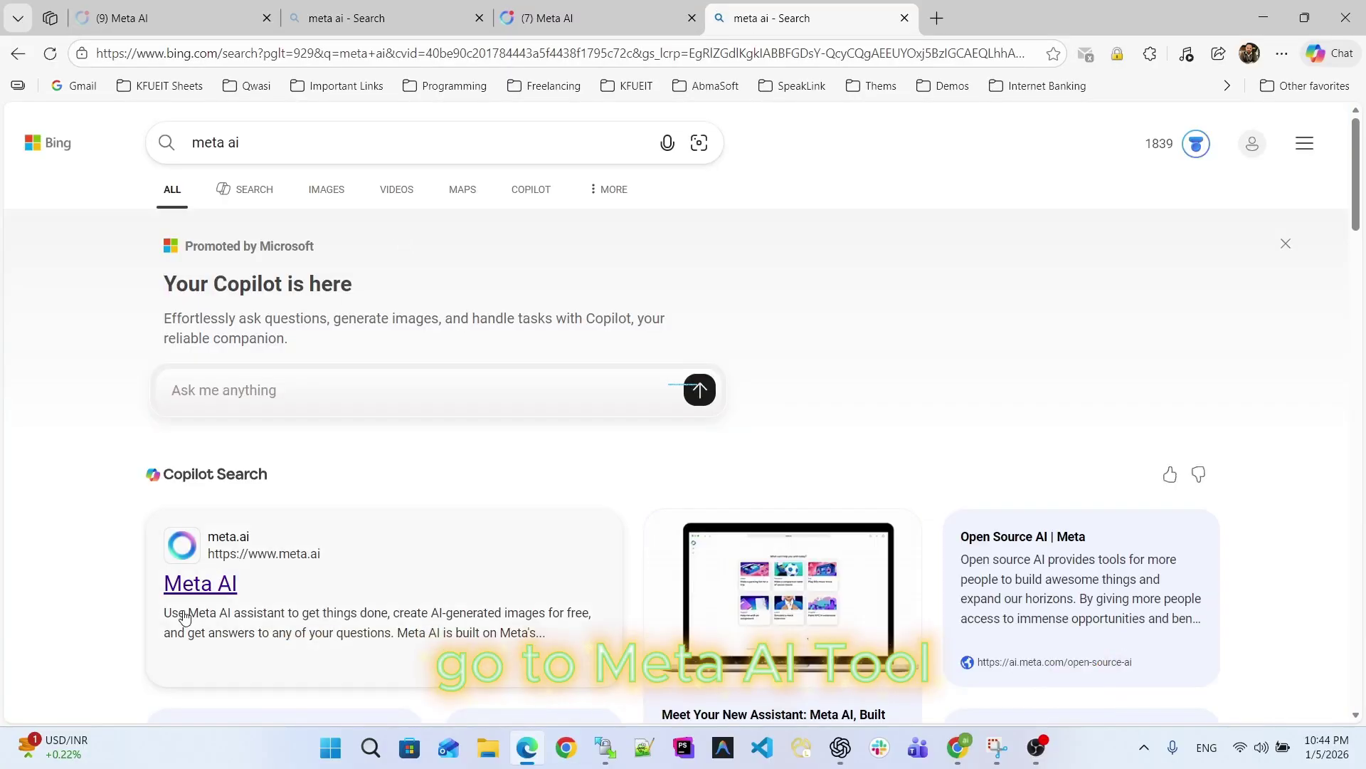
{"action": "left_click", "coordinate": [188, 593]}
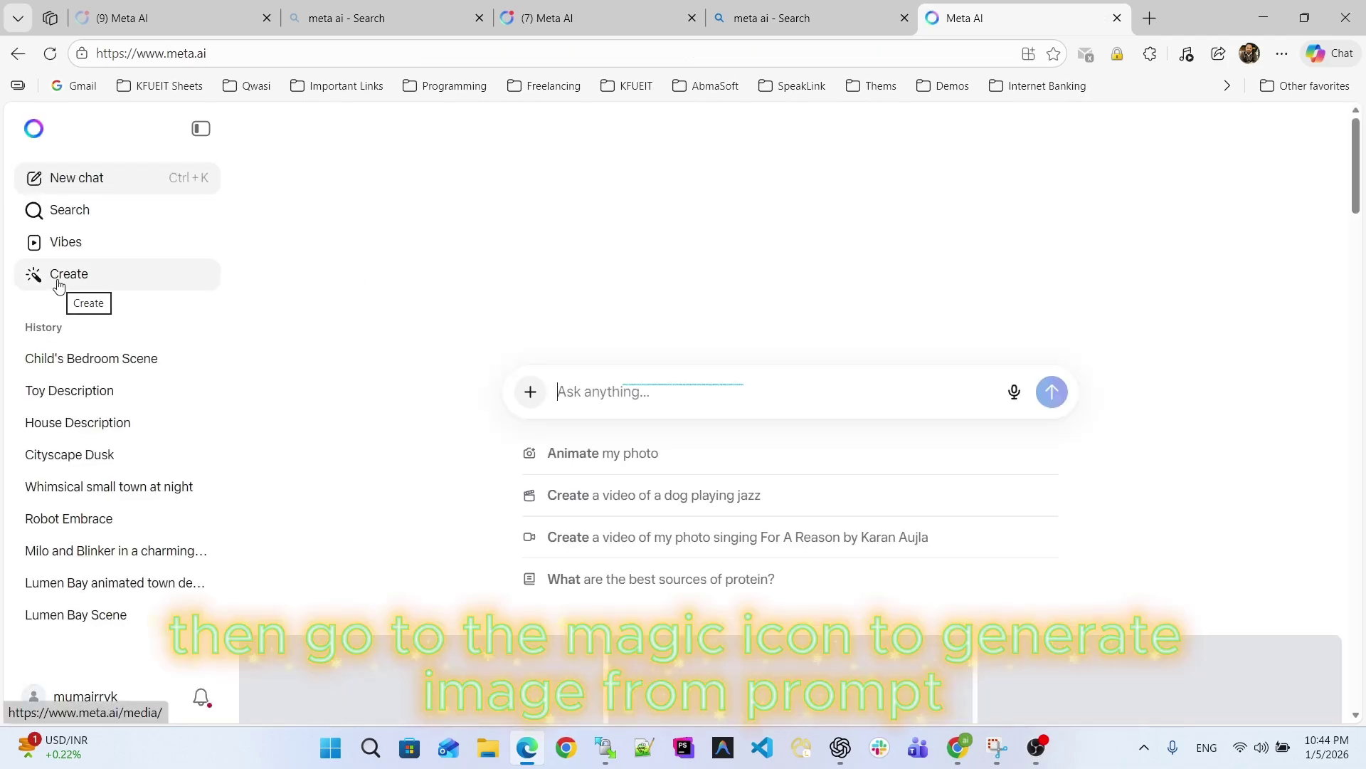
{"action": "left_click", "coordinate": [59, 285]}
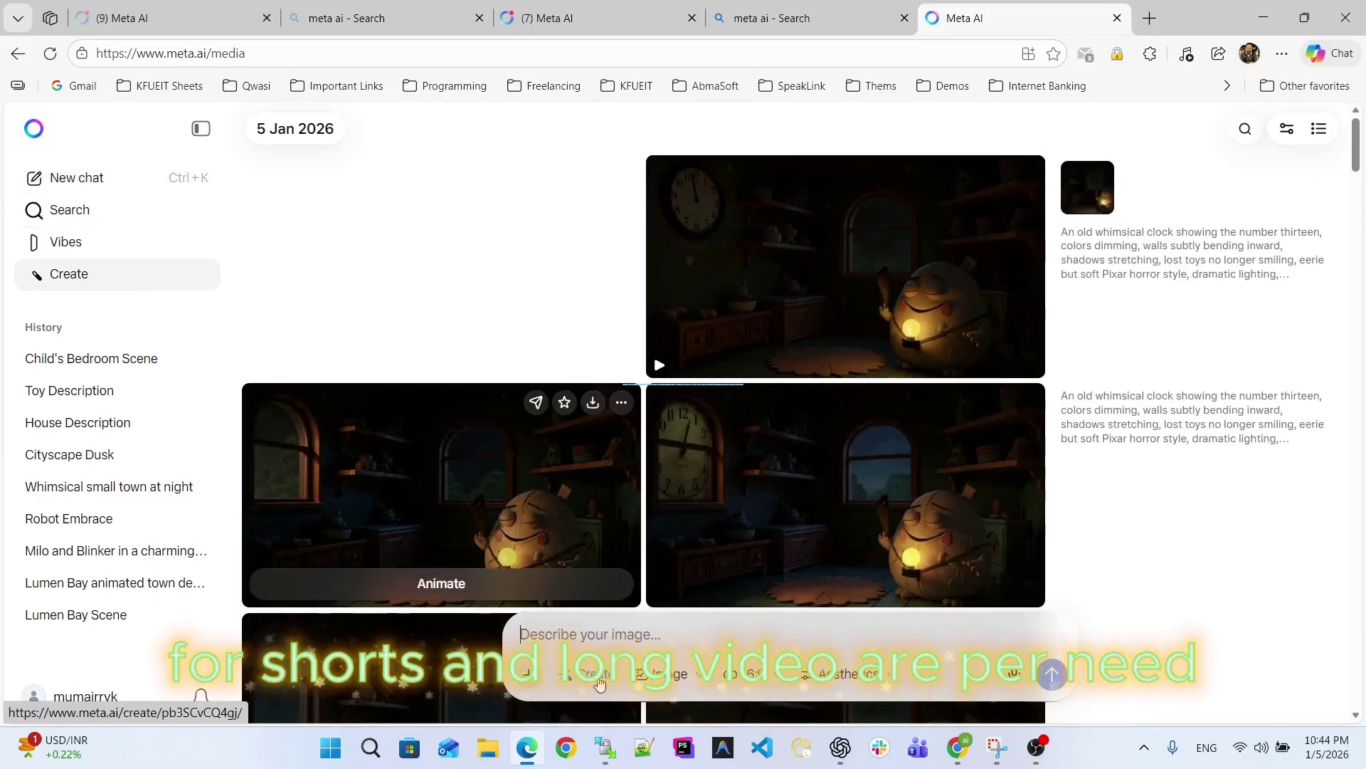
Step: Generate images at a 16:9 aspect ratio from the copied Scene 1 prompt
{"action": "left_click", "coordinate": [768, 677]}
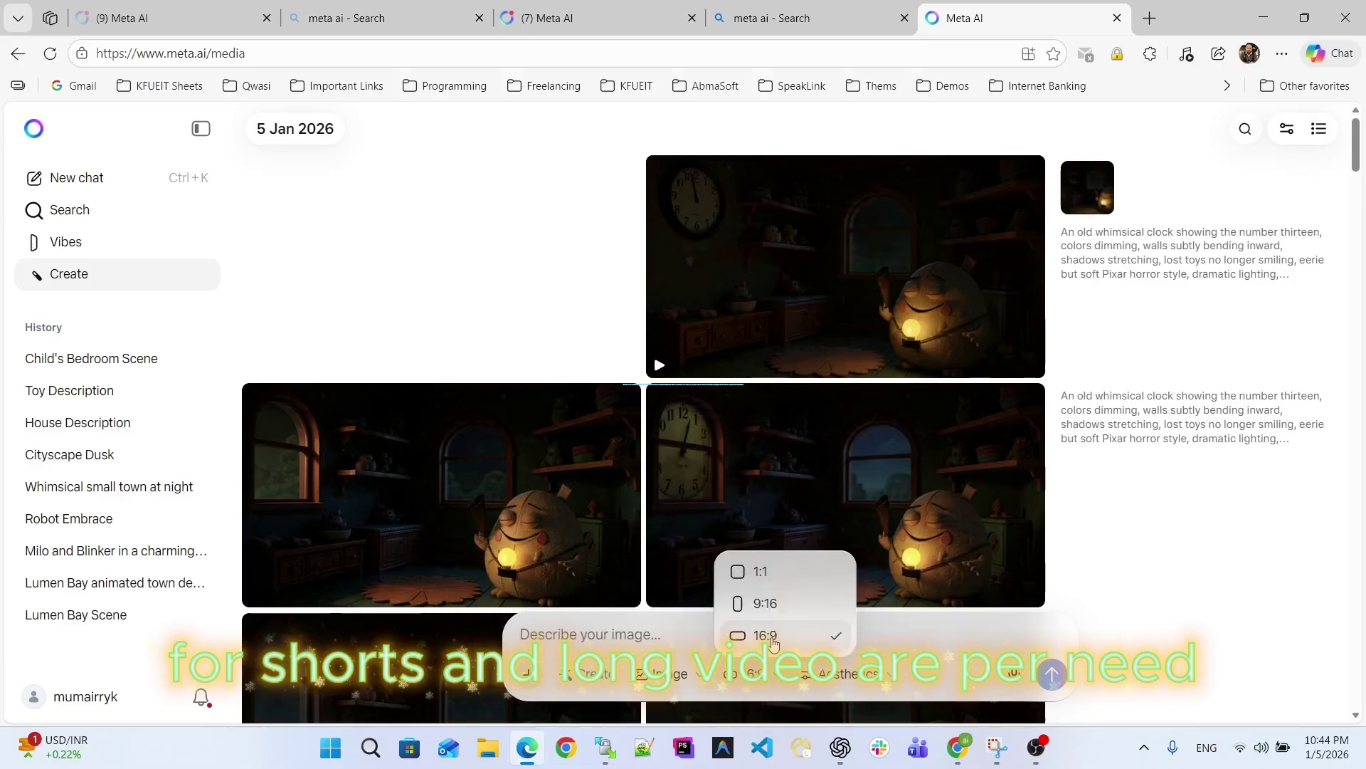
{"action": "left_click", "coordinate": [776, 641]}
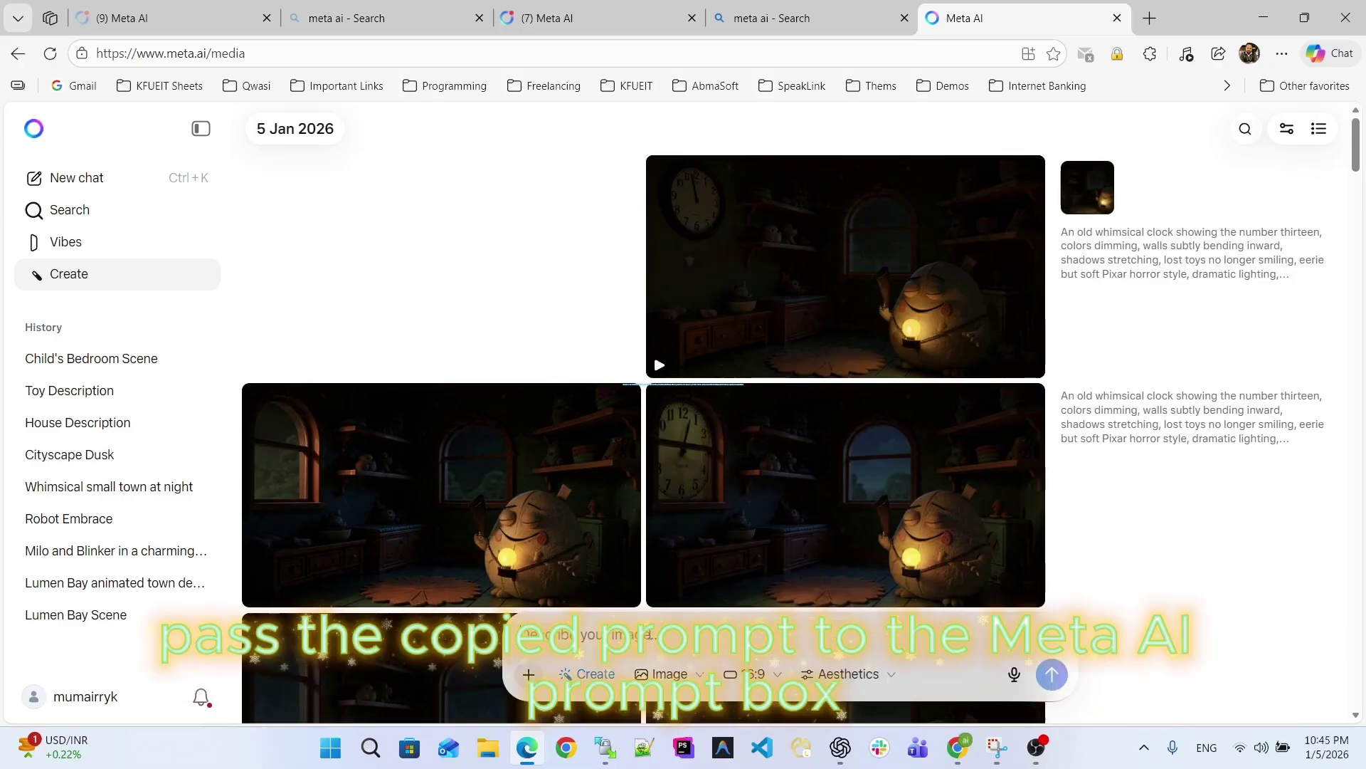
{"action": "left_click", "coordinate": [650, 634]}
{"action": "key", "text": "ctrl+v"}
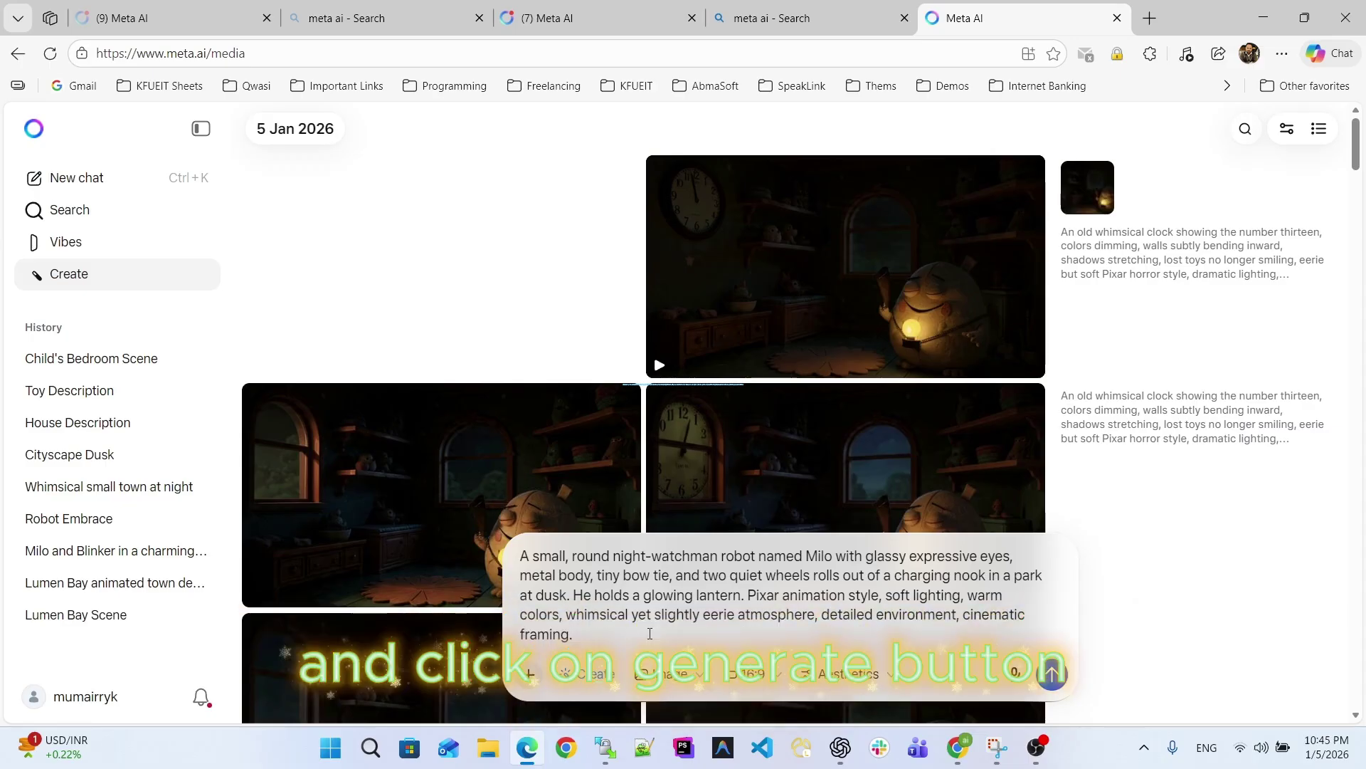
{"action": "key", "text": "Return"}
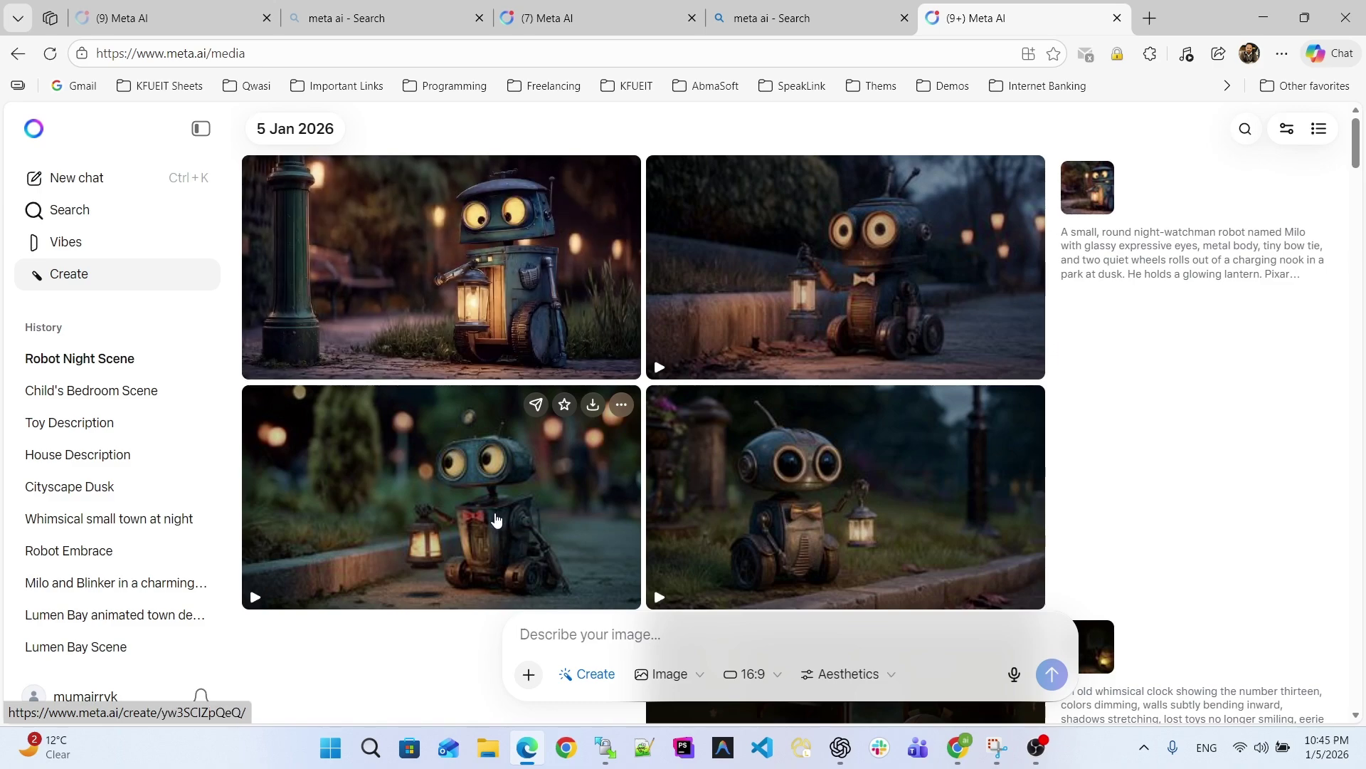
Step: Download the generated video of the robot with the red bow tie and play the saved MP4 file
{"action": "left_click", "coordinate": [406, 519]}
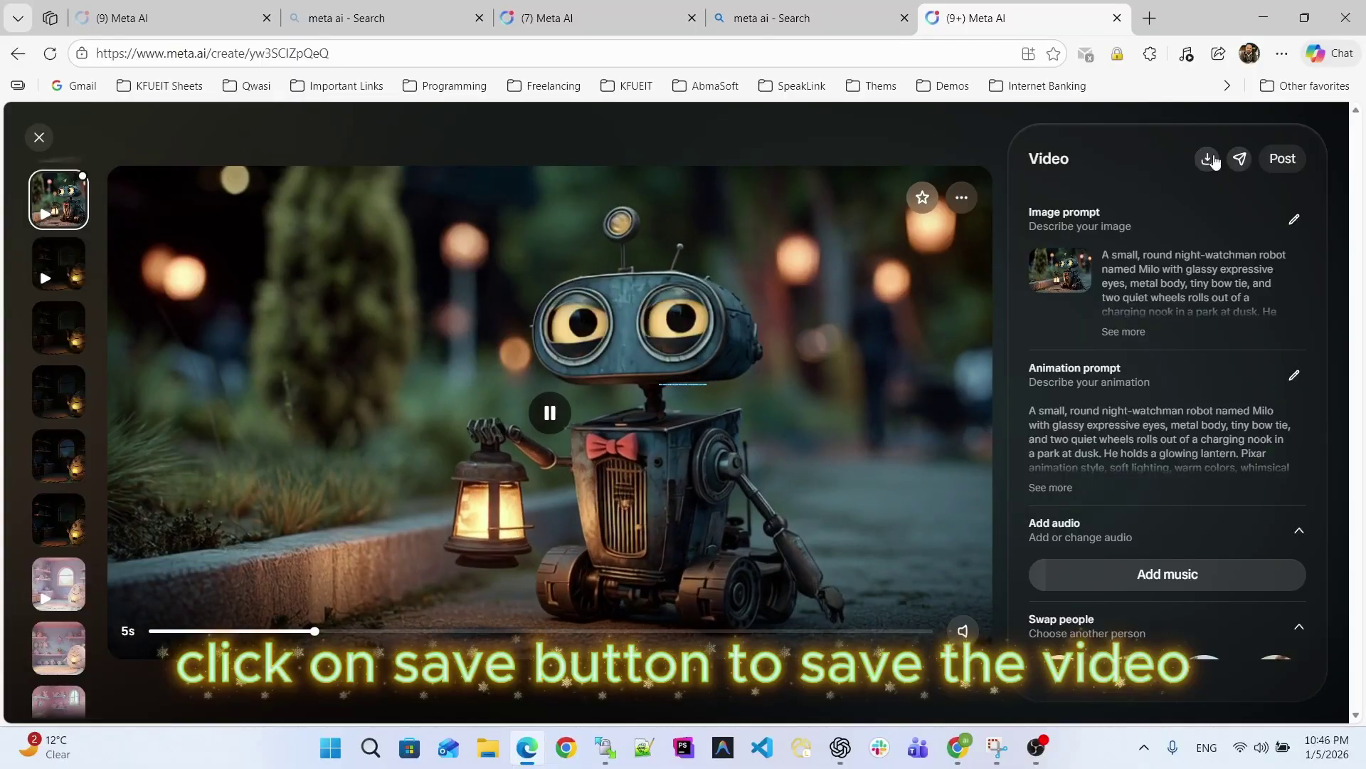
{"action": "left_click", "coordinate": [1209, 159]}
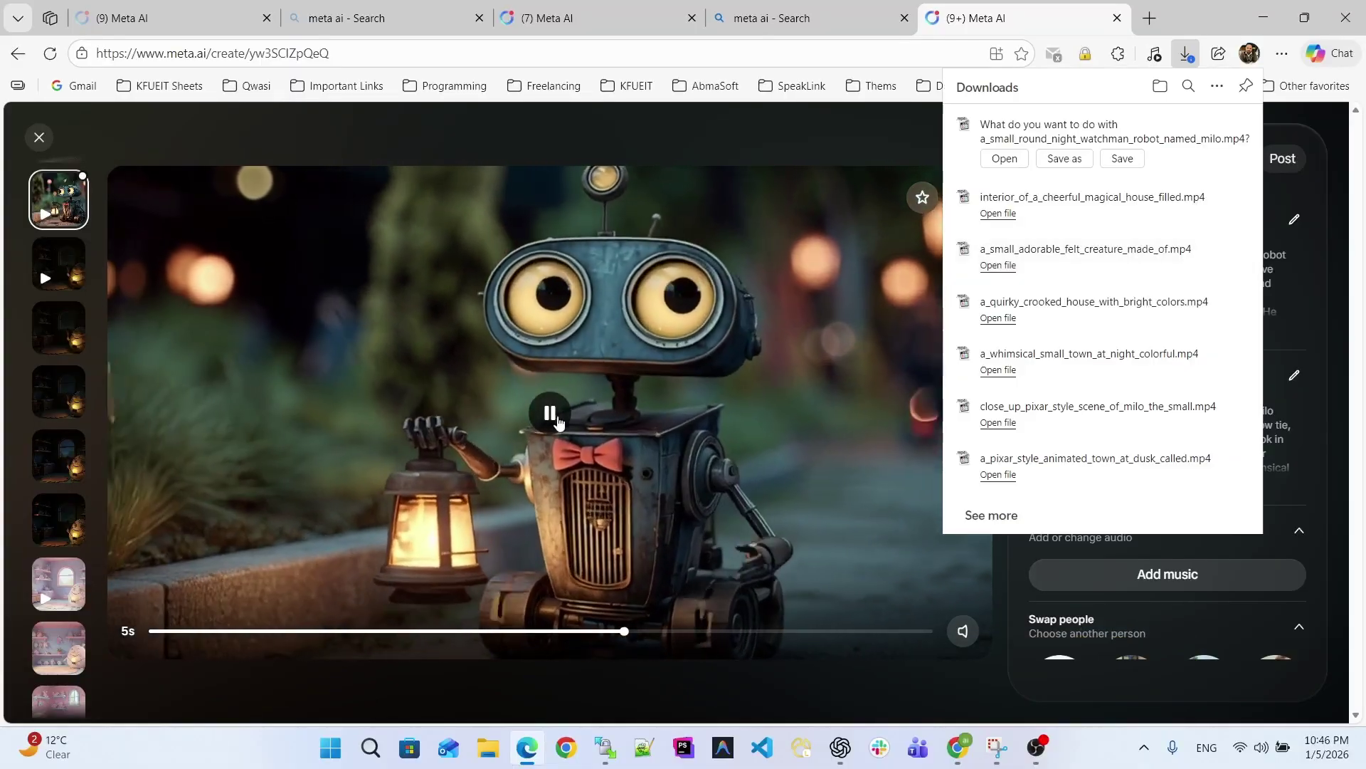
{"action": "left_click", "coordinate": [834, 221]}
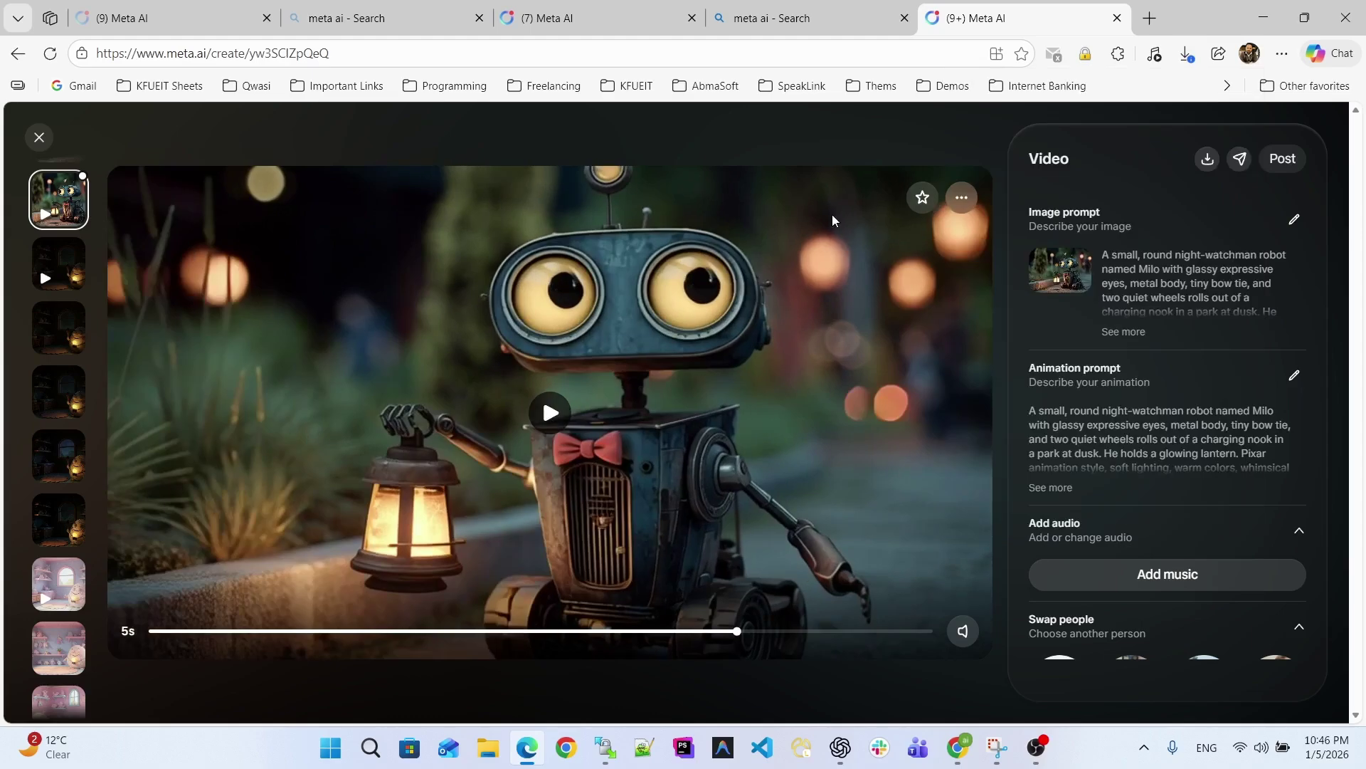
{"action": "left_click", "coordinate": [1187, 54]}
{"action": "left_click", "coordinate": [941, 158]}
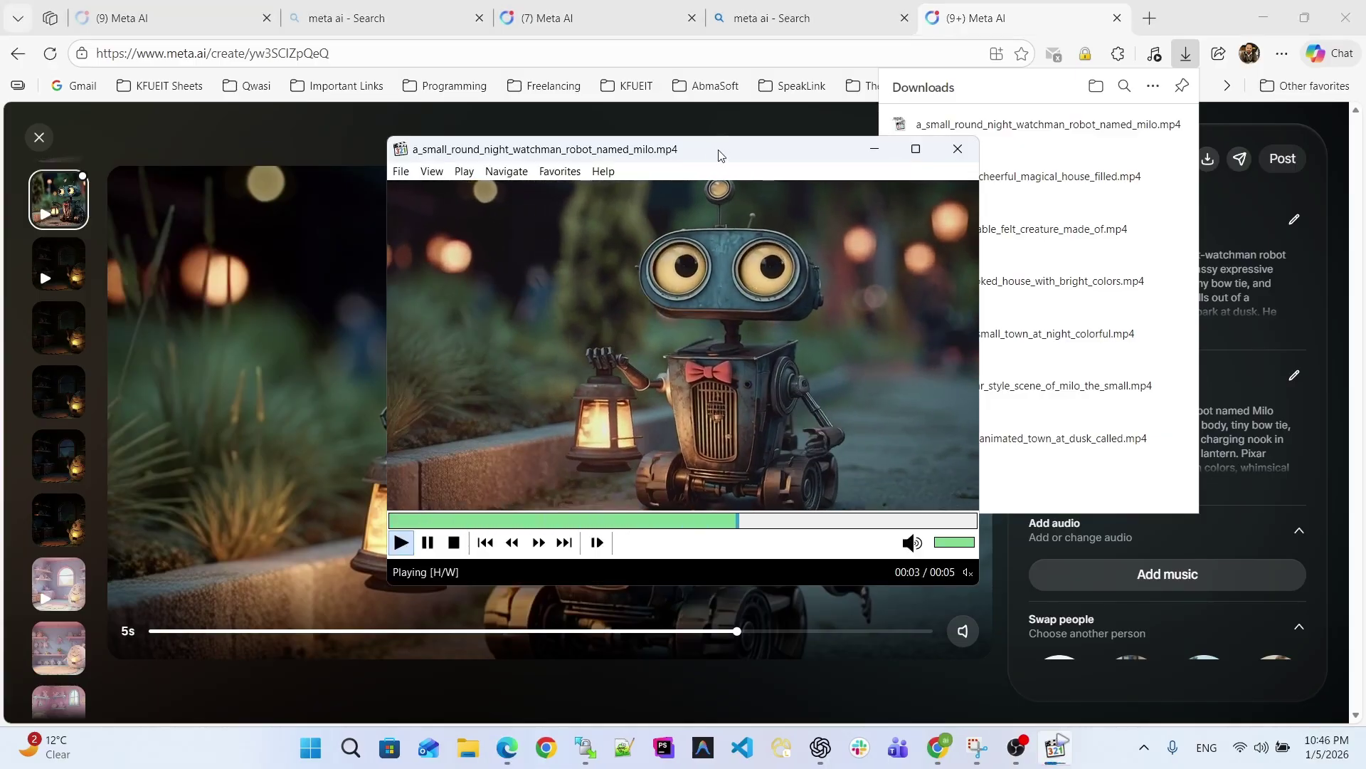
Step: Capture the final frame of the robot video from the media player with Snipping Tool
{"action": "left_click", "coordinate": [977, 748]}
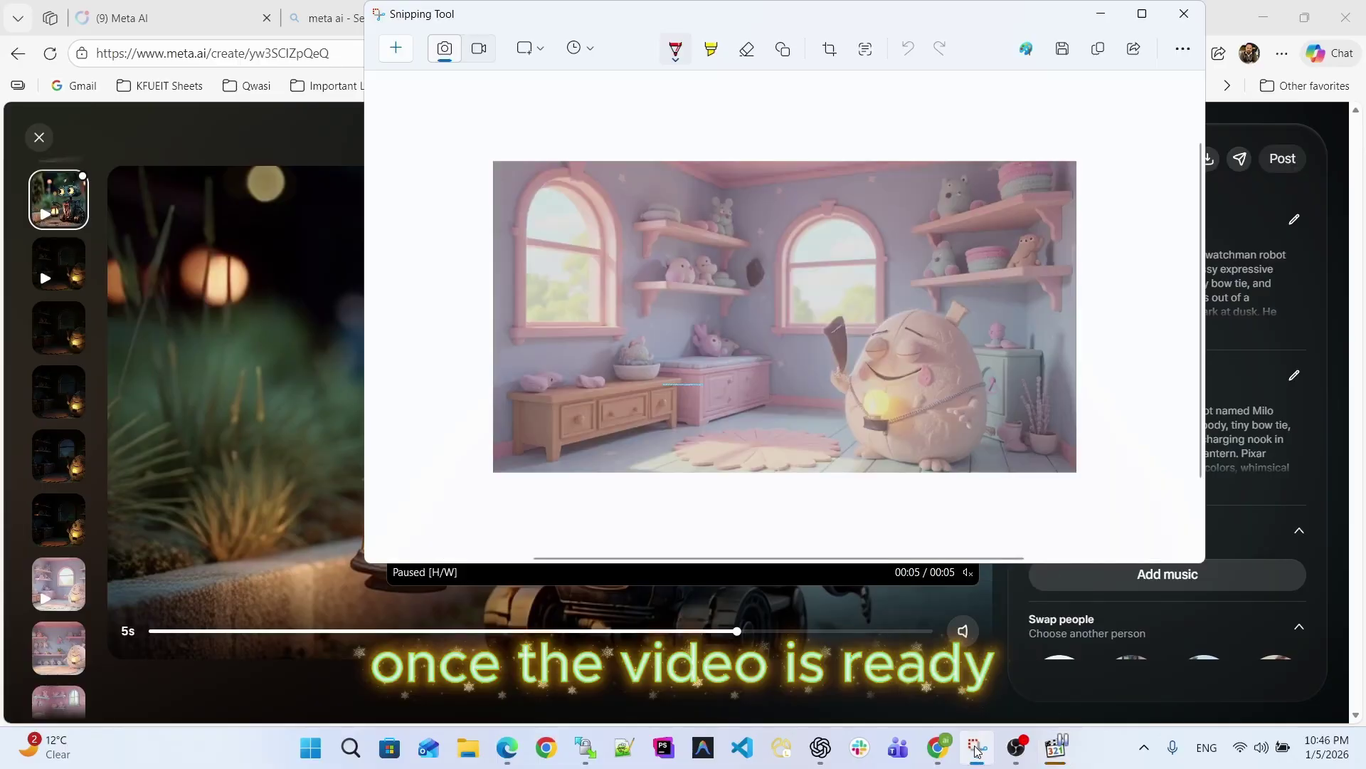
{"action": "left_click", "coordinate": [396, 48]}
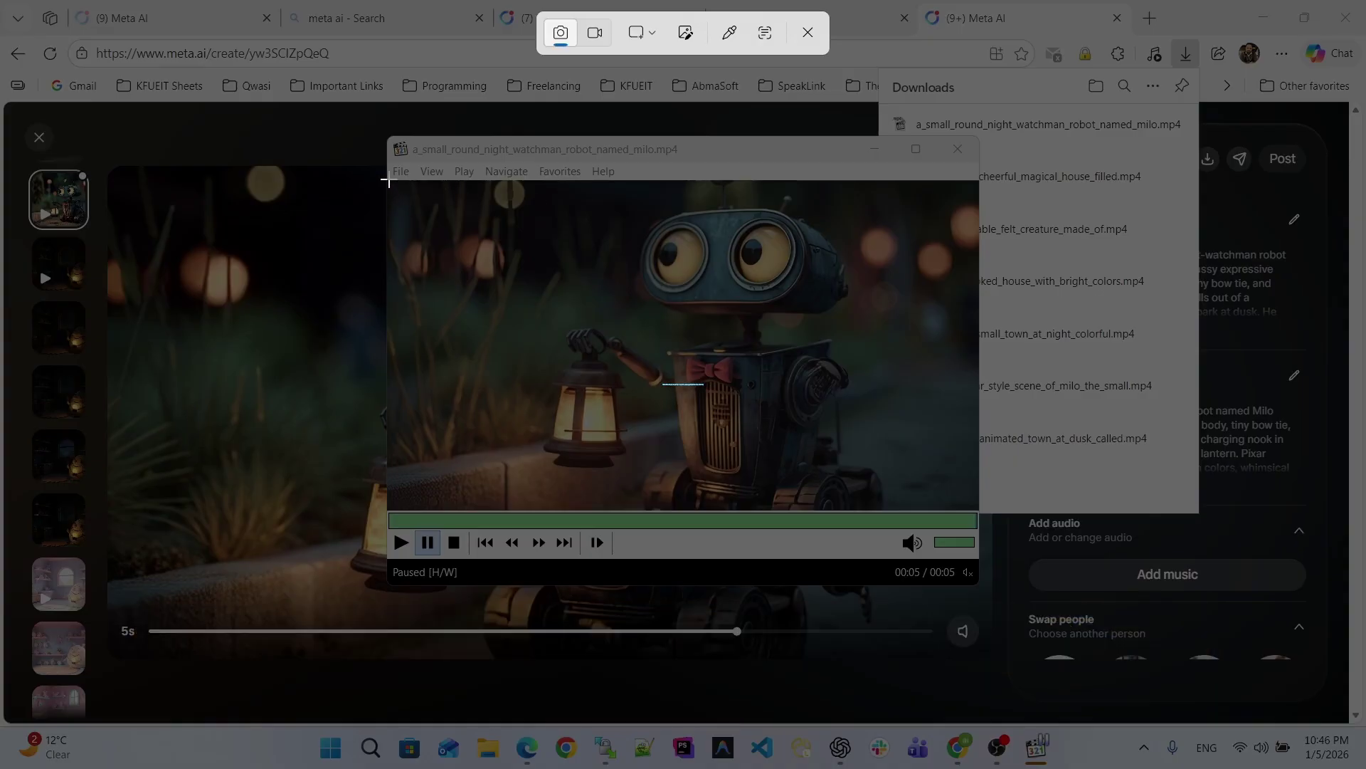
{"action": "left_click_drag", "start_coordinate": [388, 180], "coordinate": [975, 509]}
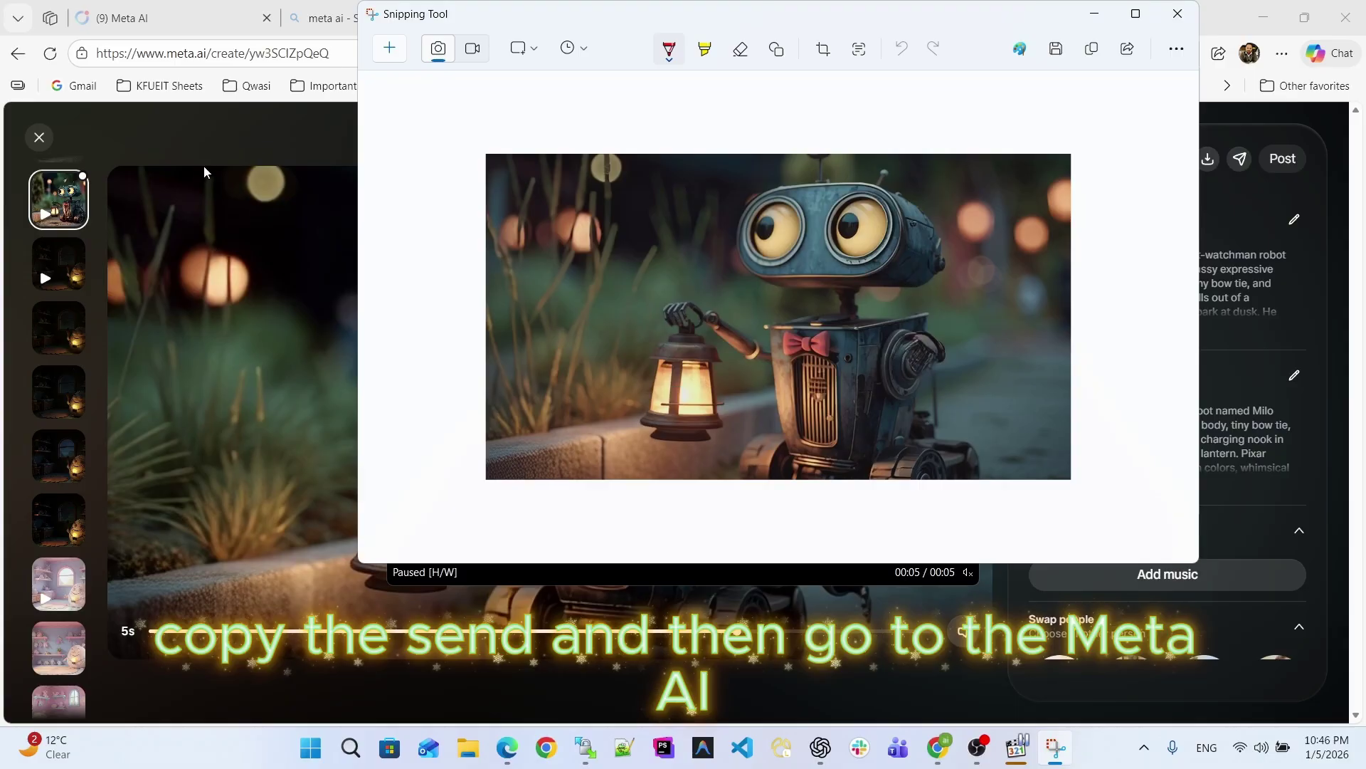
Step: Return to the Meta AI media page and attach the captured frame to the image prompt
{"action": "left_click", "coordinate": [125, 154]}
{"action": "left_click", "coordinate": [39, 137]}
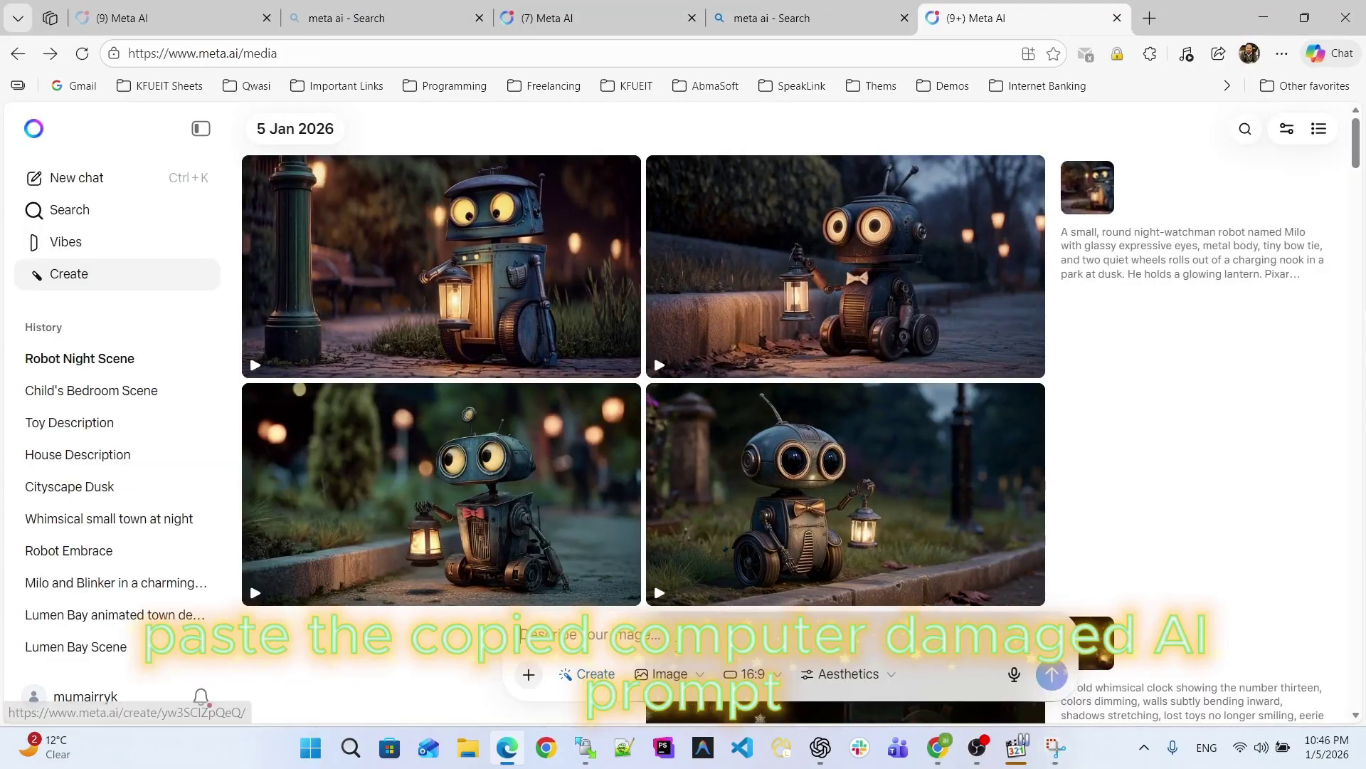
{"action": "left_click", "coordinate": [789, 663]}
{"action": "key", "text": "ctrl+v"}
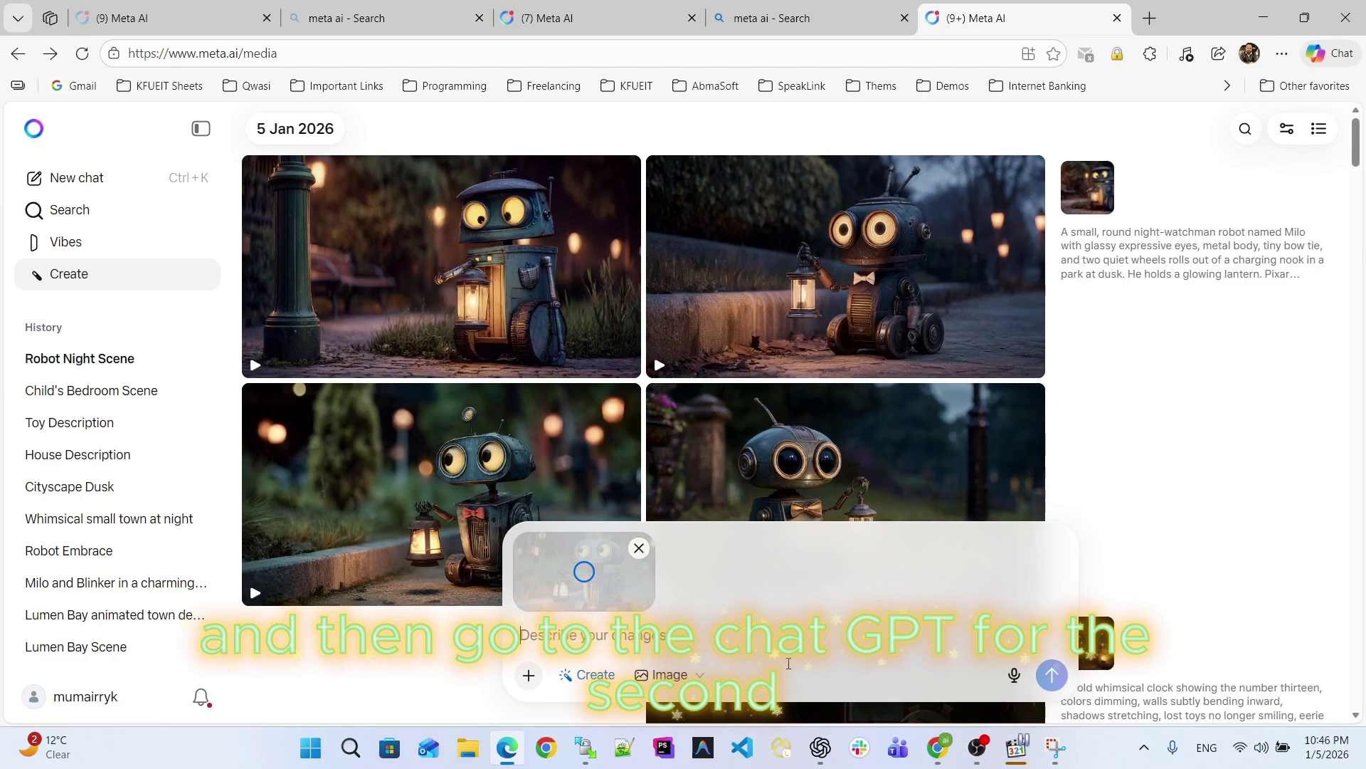
Step: Copy the Scene 2 "The Flickering Lantern at the Carousel" prompt from ChatGPT and generate images from it with the attached frame in Meta AI
{"action": "left_click", "coordinate": [940, 748]}
{"action": "scroll", "coordinate": [640, 475], "scroll_direction": "up", "scroll_amount": 20}
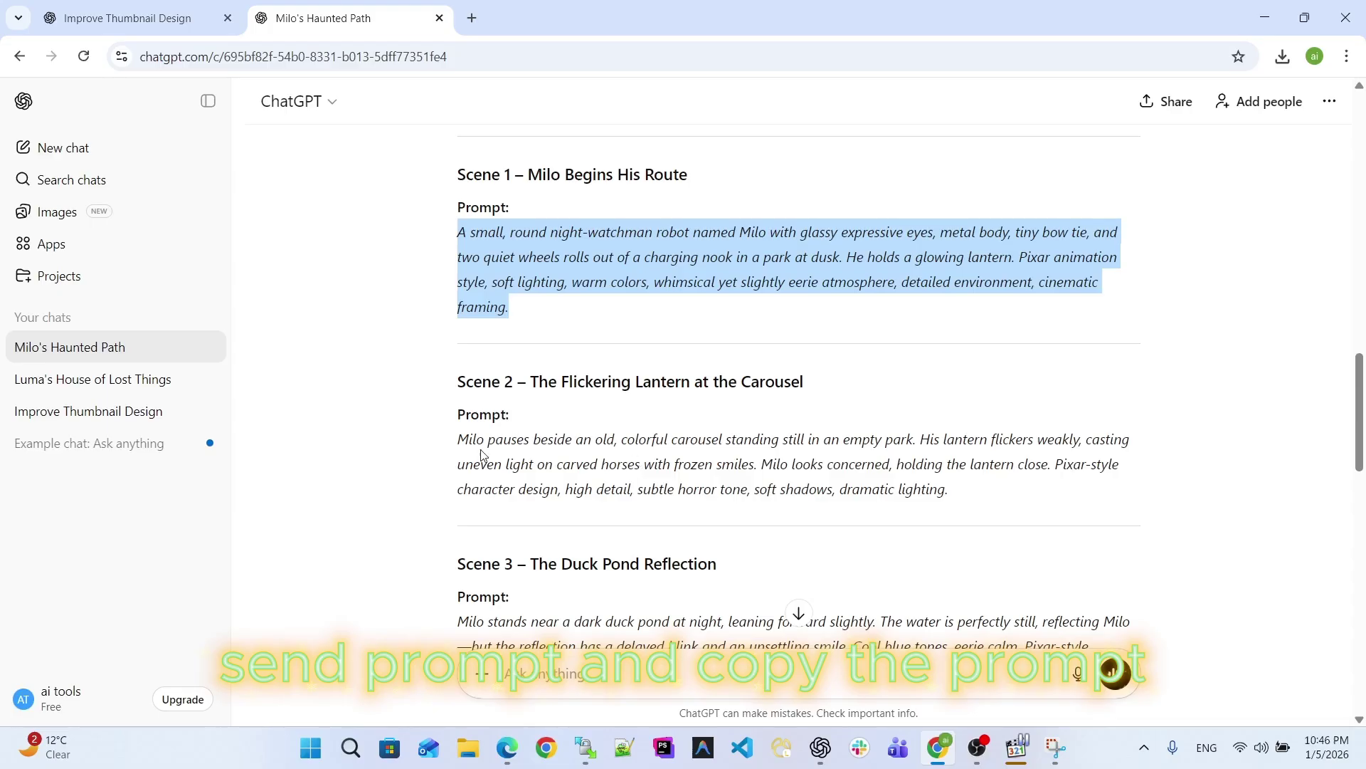
{"action": "left_click_drag", "start_coordinate": [458, 440], "coordinate": [1019, 509]}
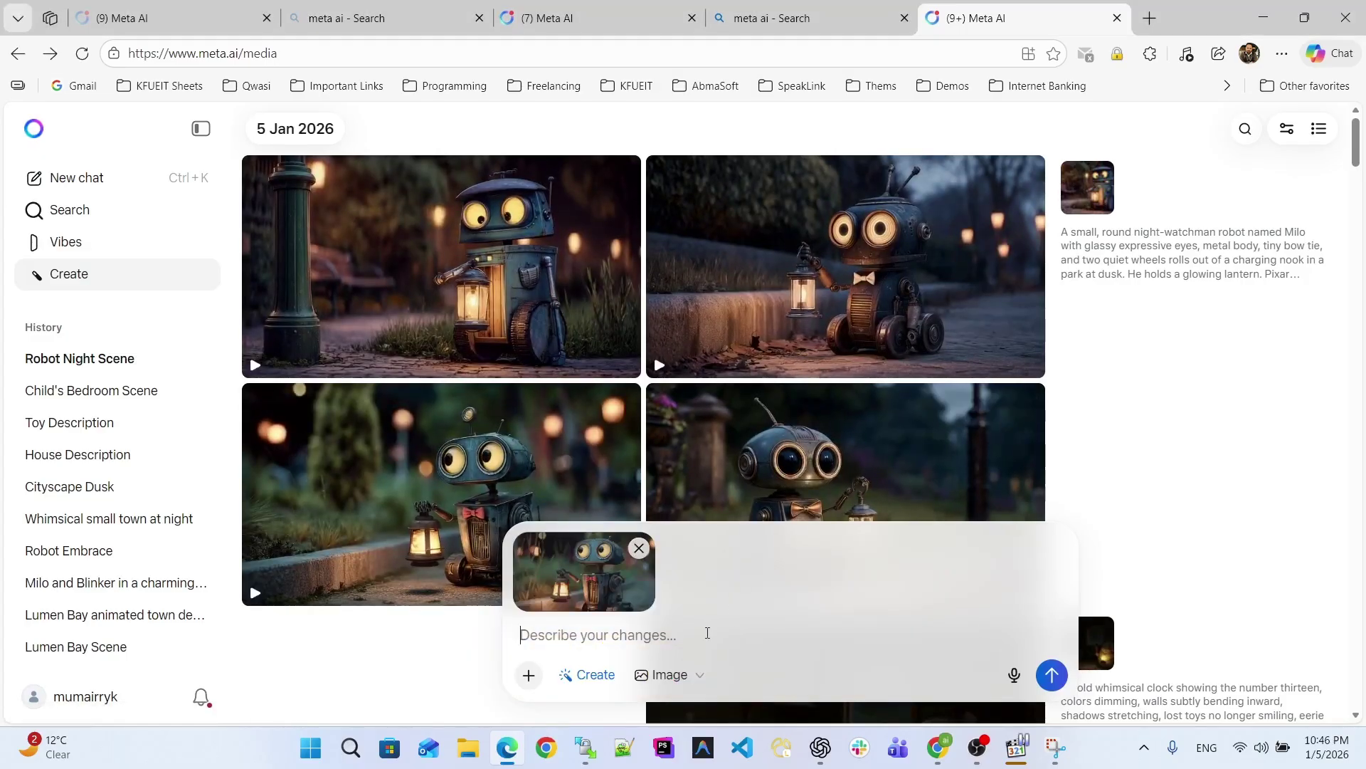
{"action": "type", "text": "Milo pauses beside an old, colorful carousel standing still in an empty park. His lantern flickers weakly, casting uneven light on carved horses with frozen smiles. Milo looks concerned, holding the lantern close. Pixar-style character design, high detail, subtle horror tone, soft shadows, dramatic lighting."}
{"action": "key", "text": "Return"}
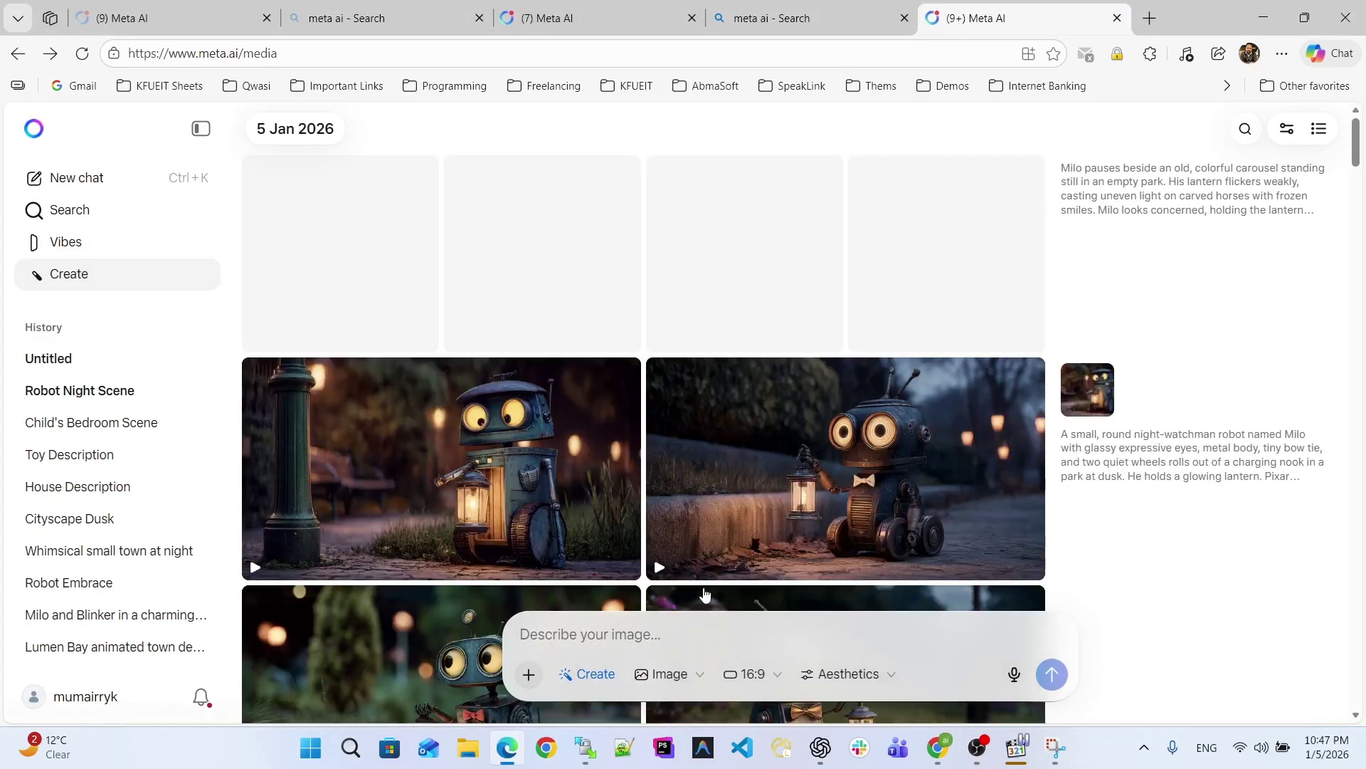
{"action": "mouse_move", "coordinate": [452, 391]}
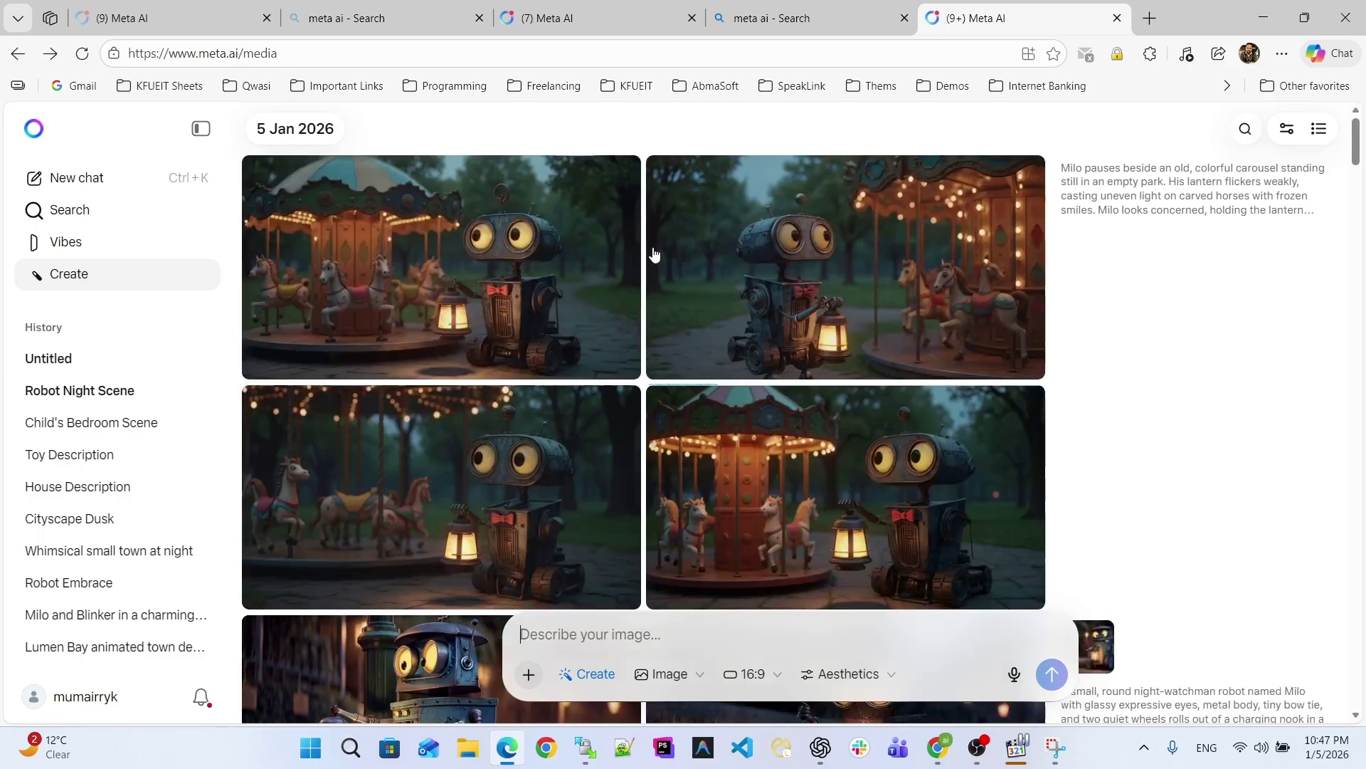
Step: Animate the second carousel image, with Milo standing beside the horses, and open the resulting video
{"action": "mouse_move", "coordinate": [607, 379]}
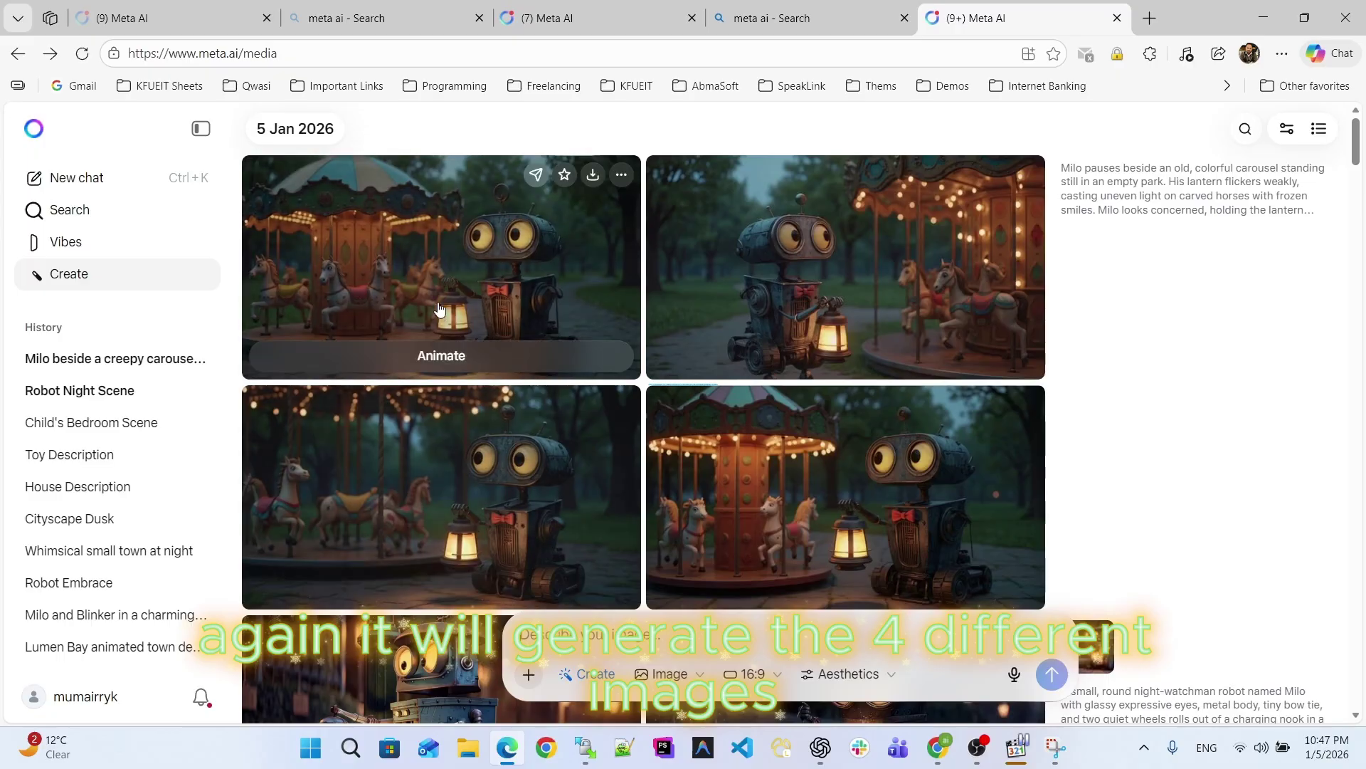
{"action": "mouse_move", "coordinate": [768, 285]}
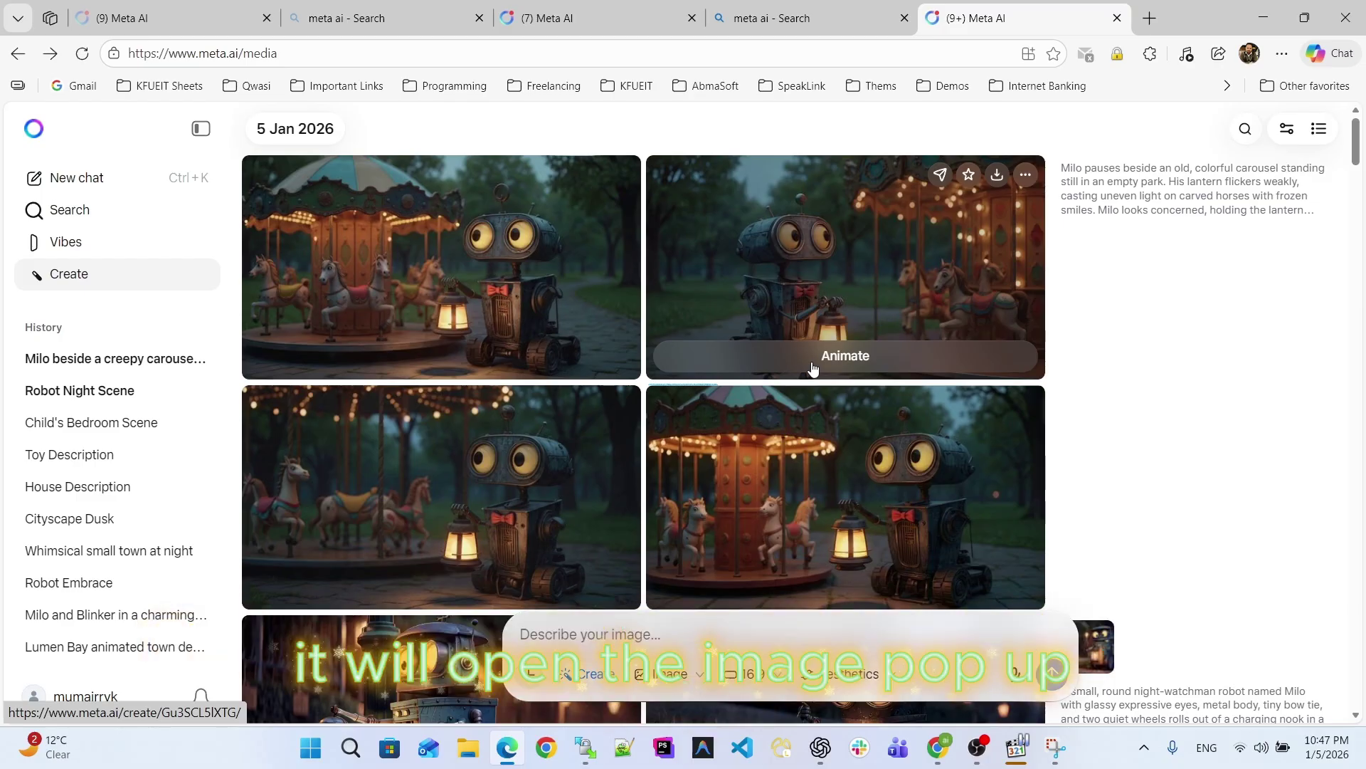
{"action": "left_click", "coordinate": [787, 275]}
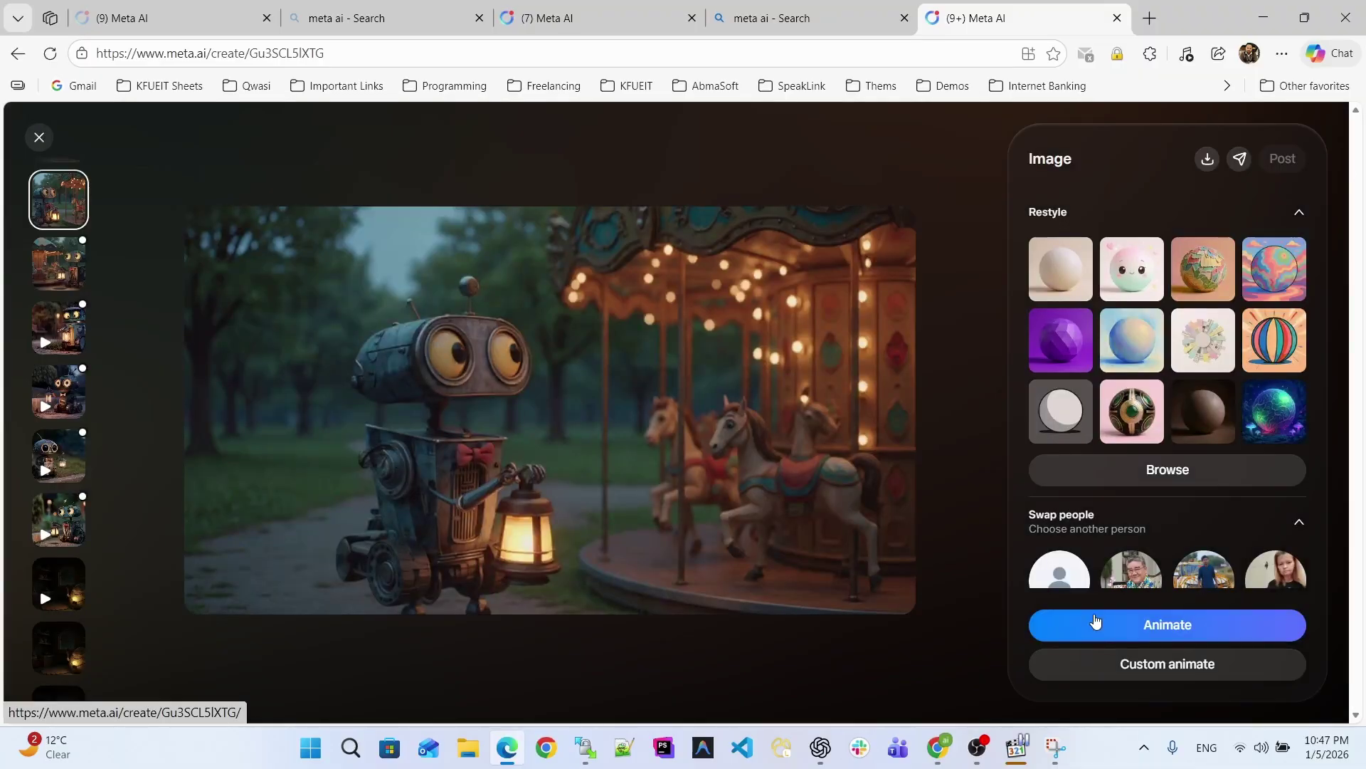
{"action": "left_click", "coordinate": [1142, 626]}
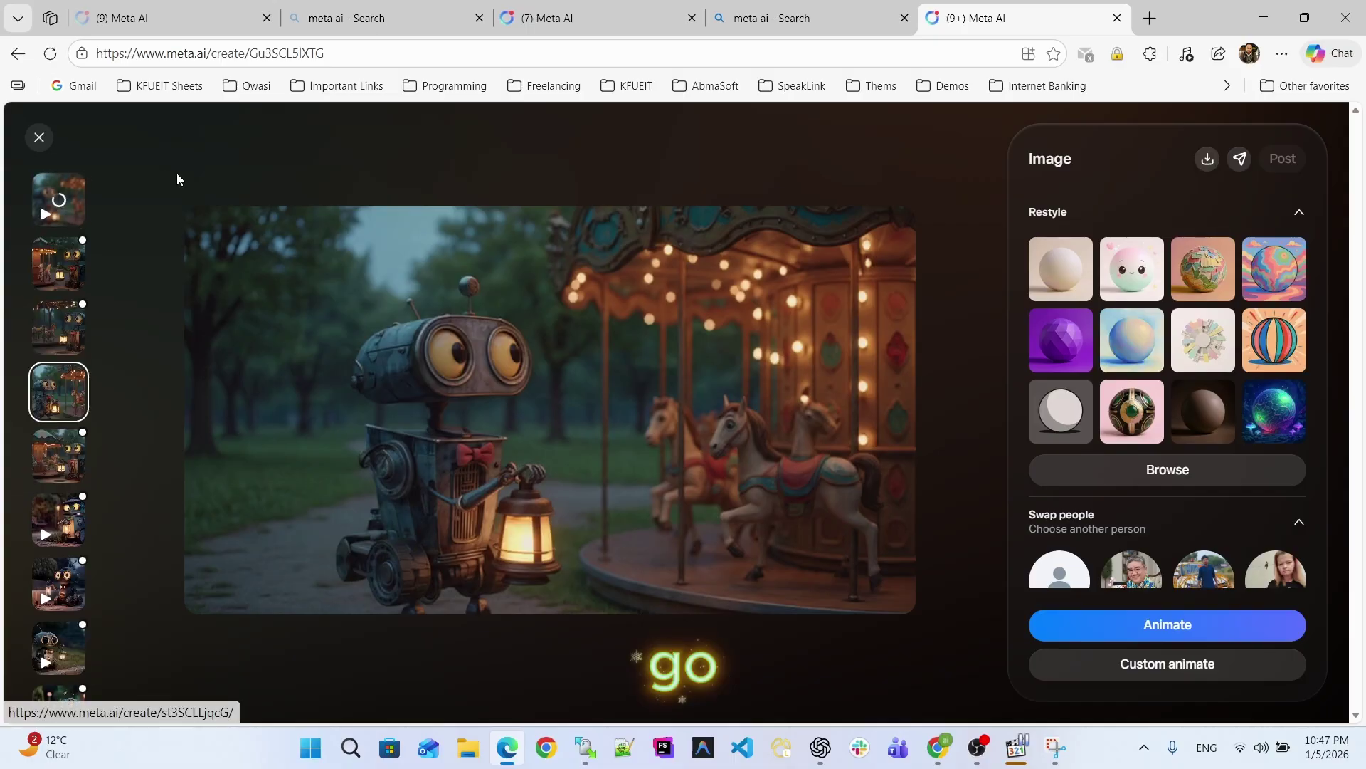
{"action": "left_click", "coordinate": [69, 196]}
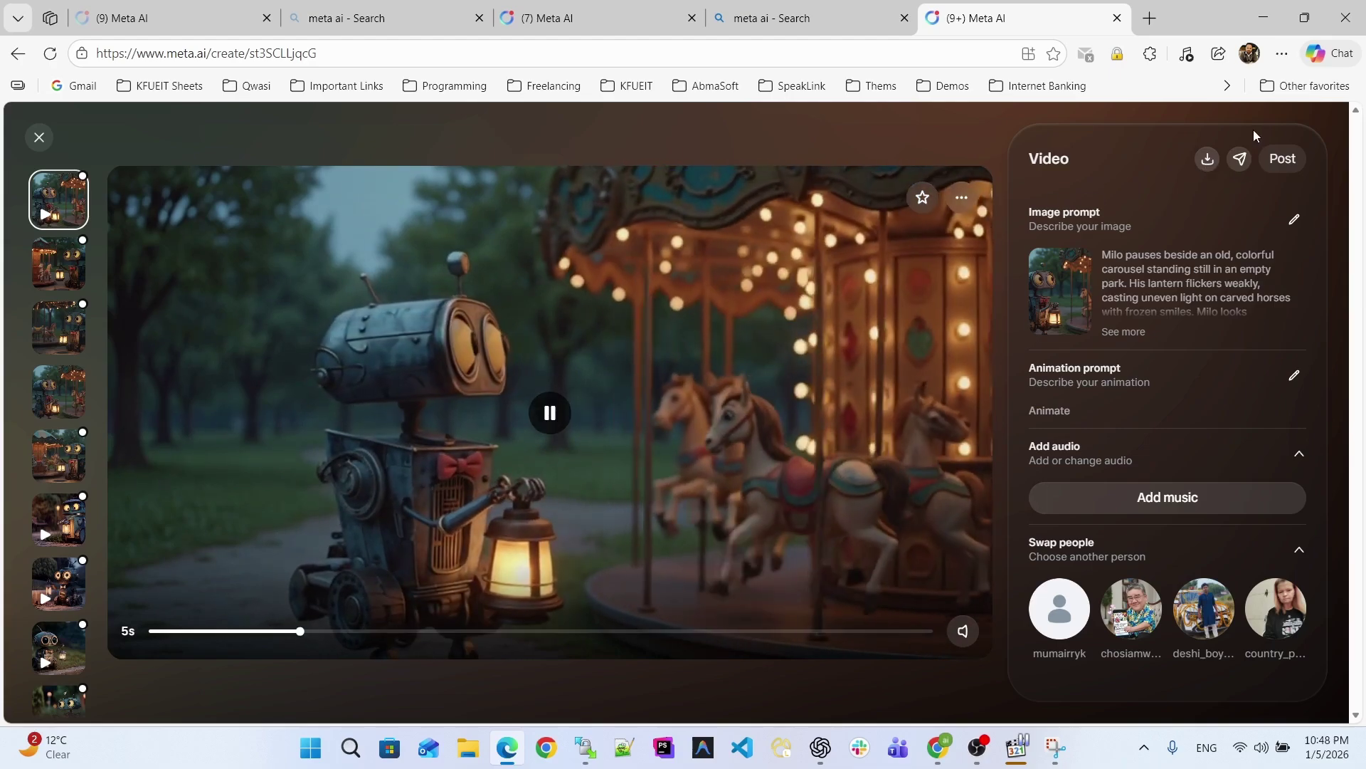
Step: Pause the carousel video, download it and play the saved MP4 file in the media player
{"action": "left_click", "coordinate": [550, 415]}
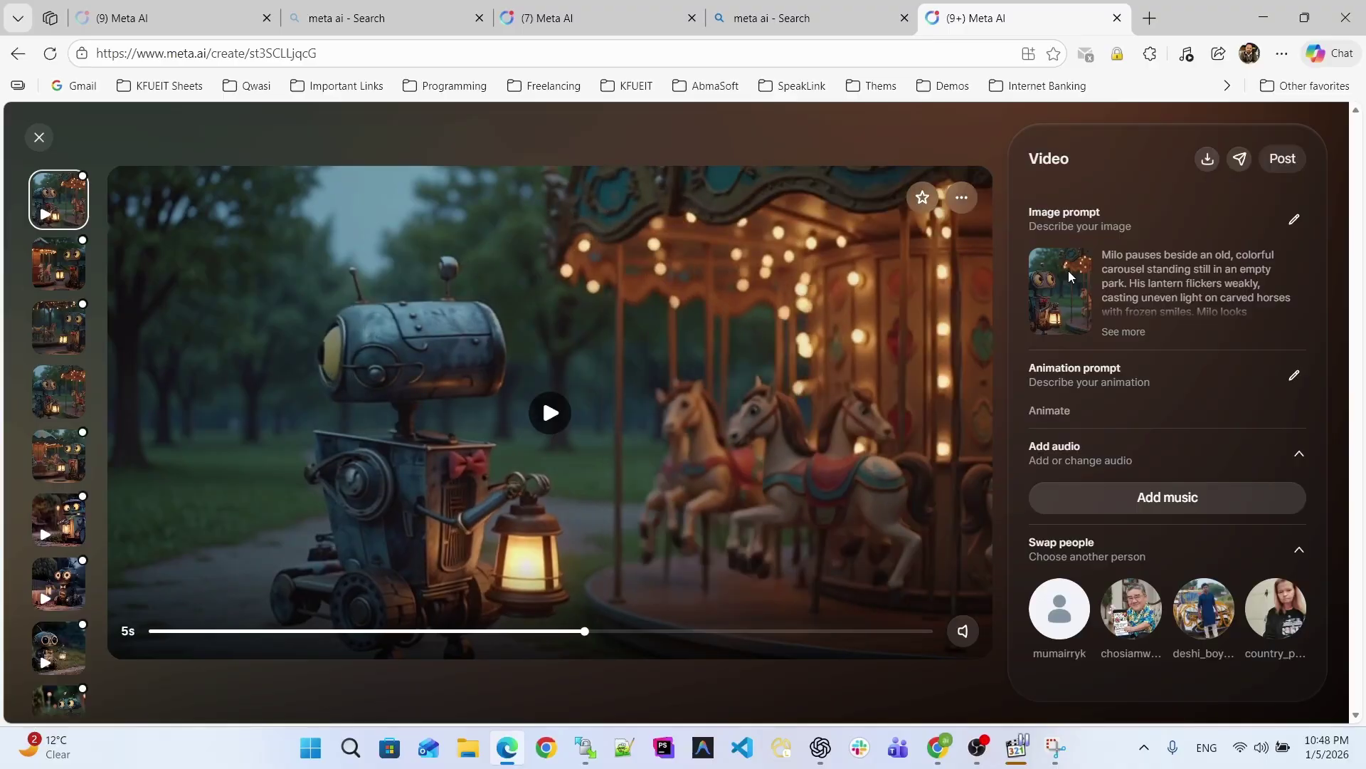
{"action": "left_click", "coordinate": [1212, 164]}
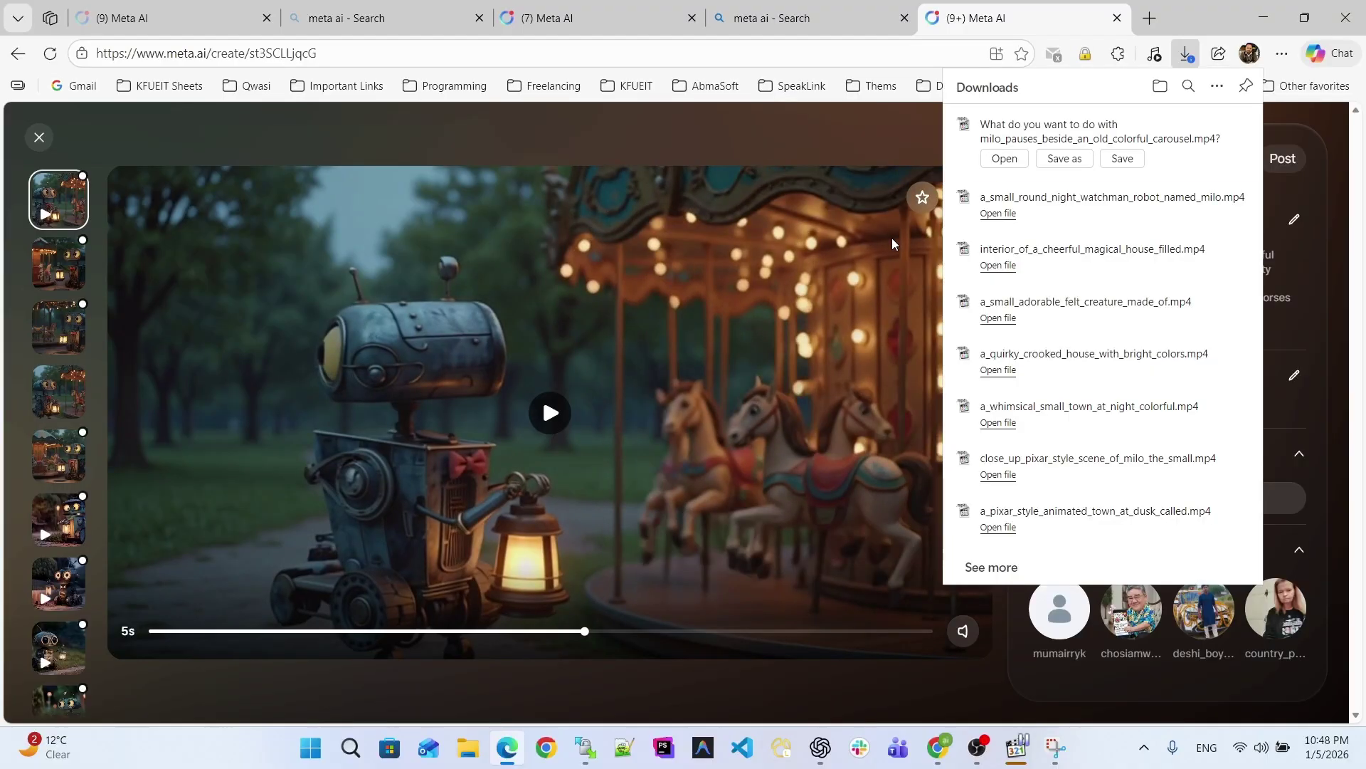
{"action": "left_click", "coordinate": [1005, 158]}
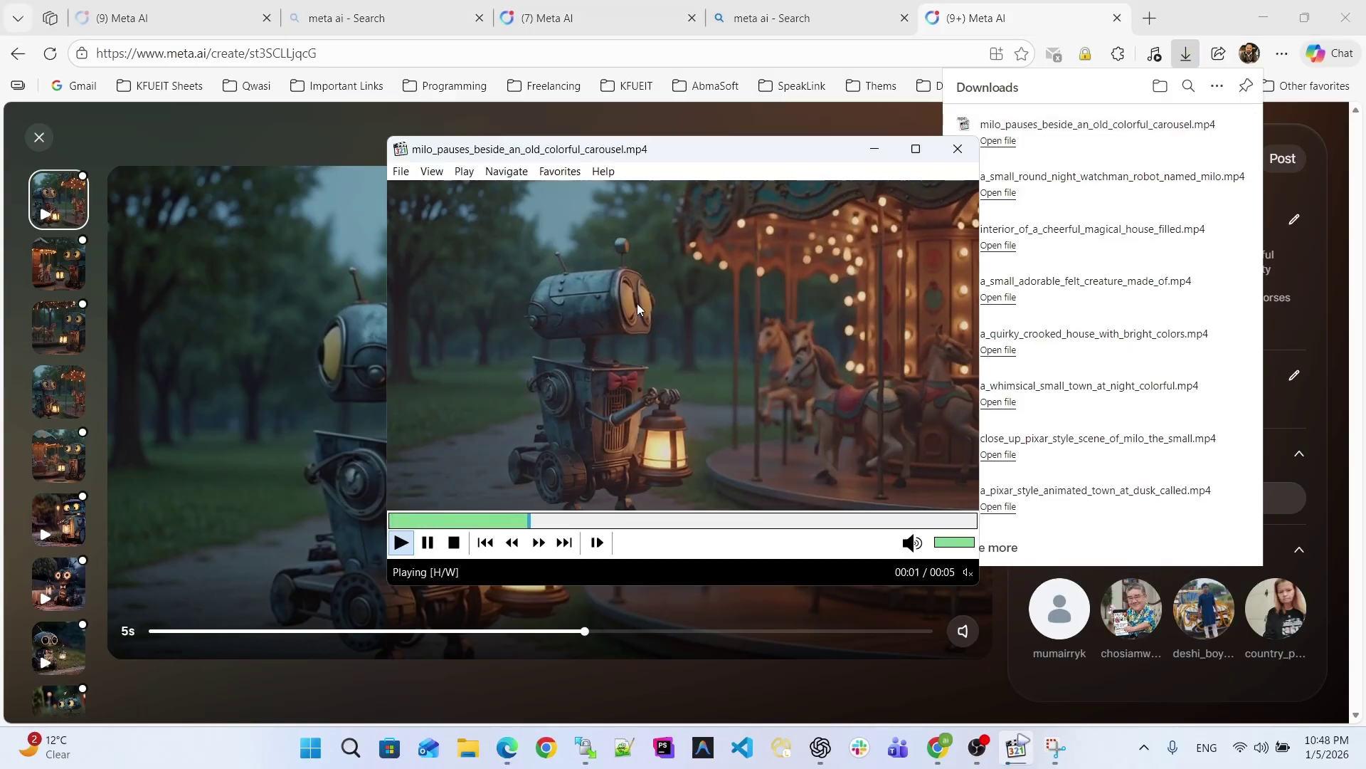
Step: Capture the final frame of the carousel video from the media player with Snipping Tool
{"action": "left_click", "coordinate": [1055, 748]}
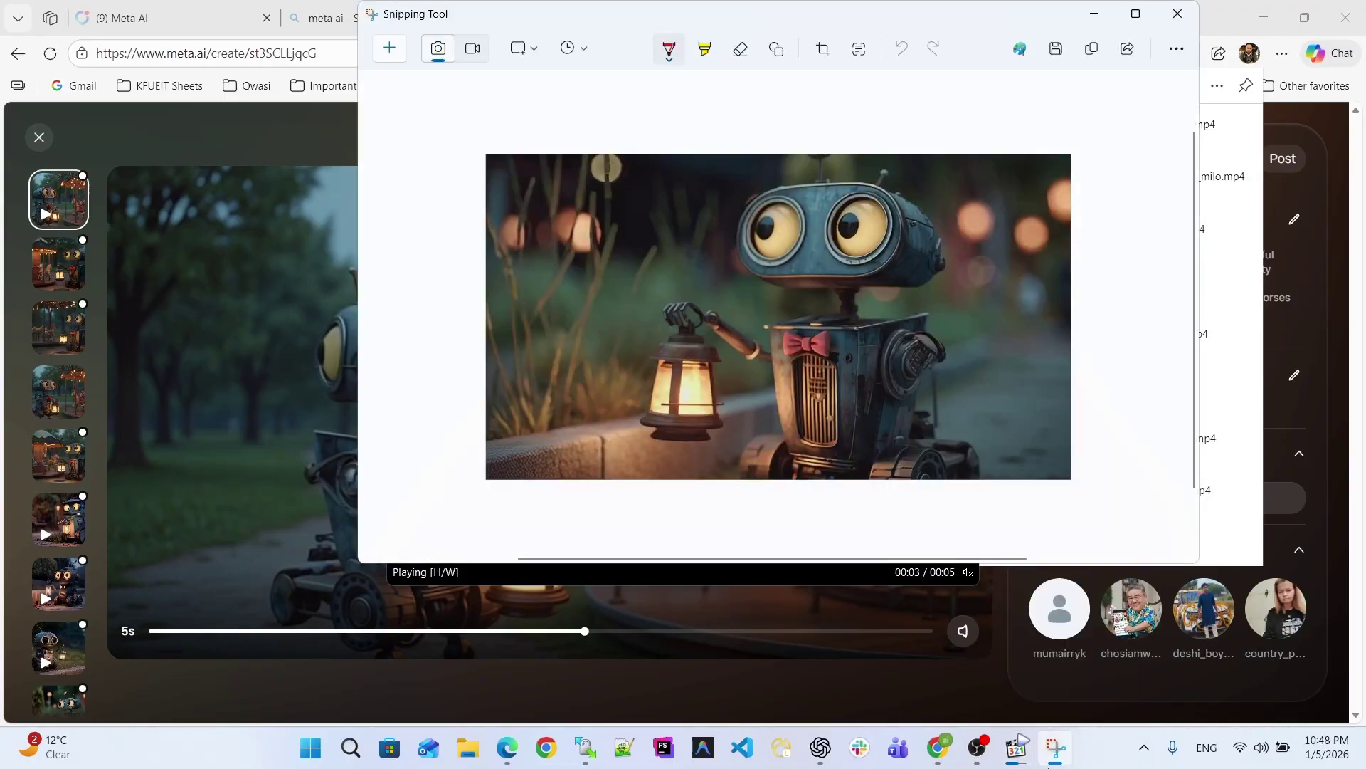
{"action": "left_click", "coordinate": [384, 45]}
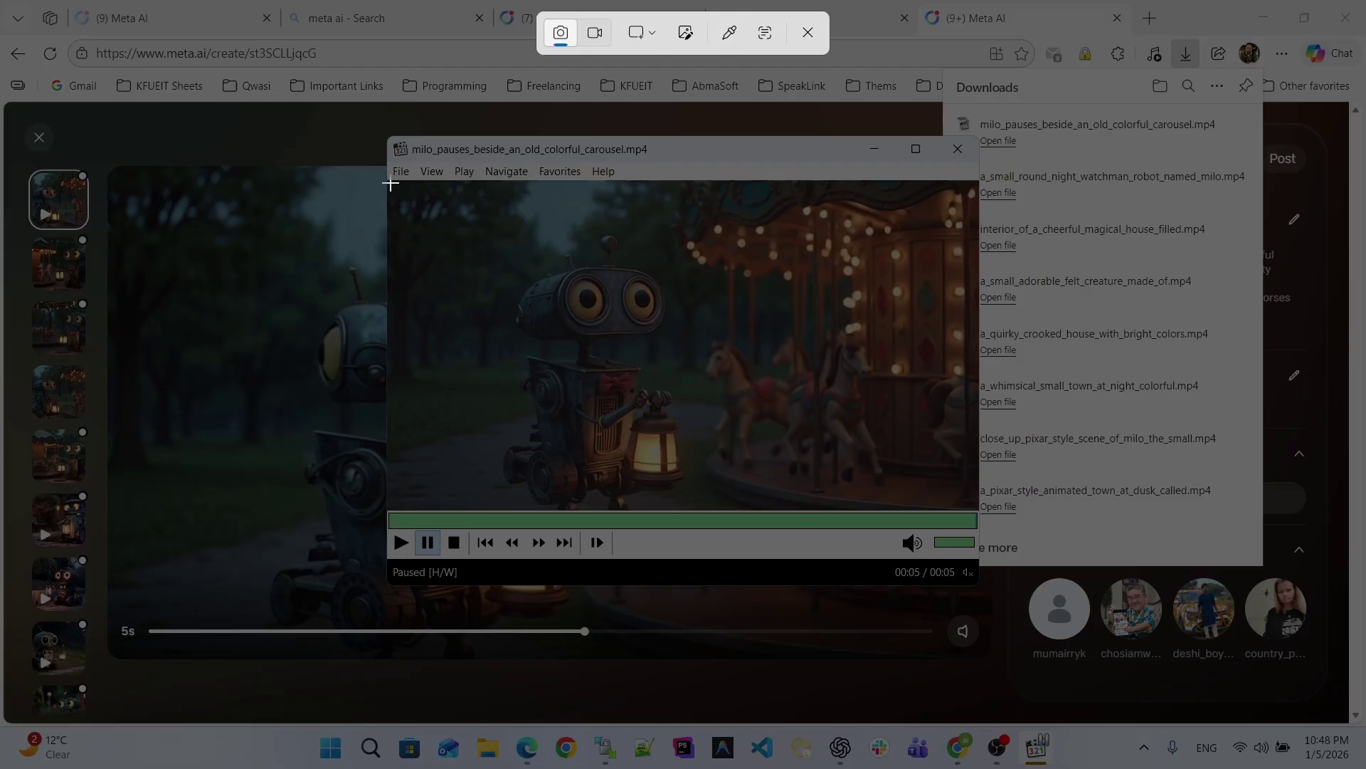
{"action": "left_click_drag", "start_coordinate": [390, 184], "coordinate": [972, 504]}
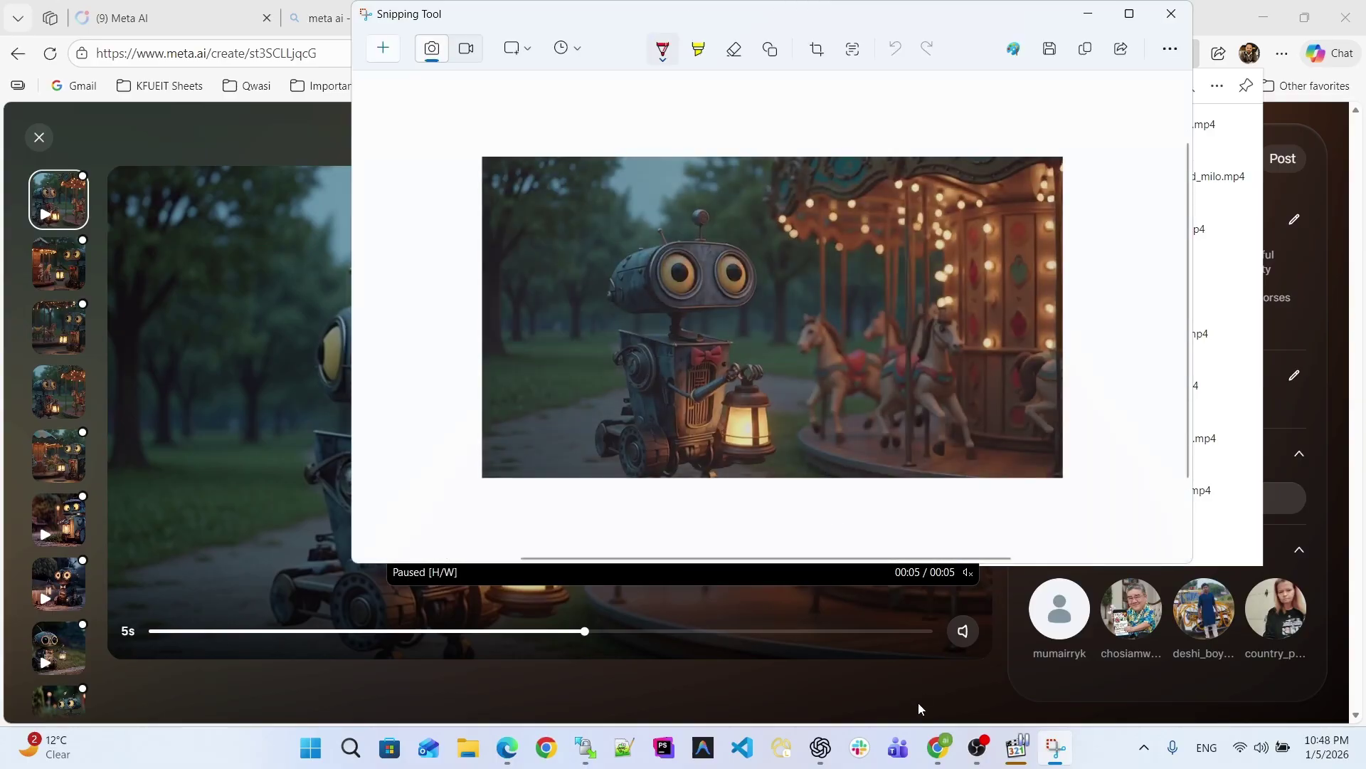
Step: Go back to the Meta AI media page and attach the captured carousel frame to the image prompt
{"action": "left_click", "coordinate": [508, 747]}
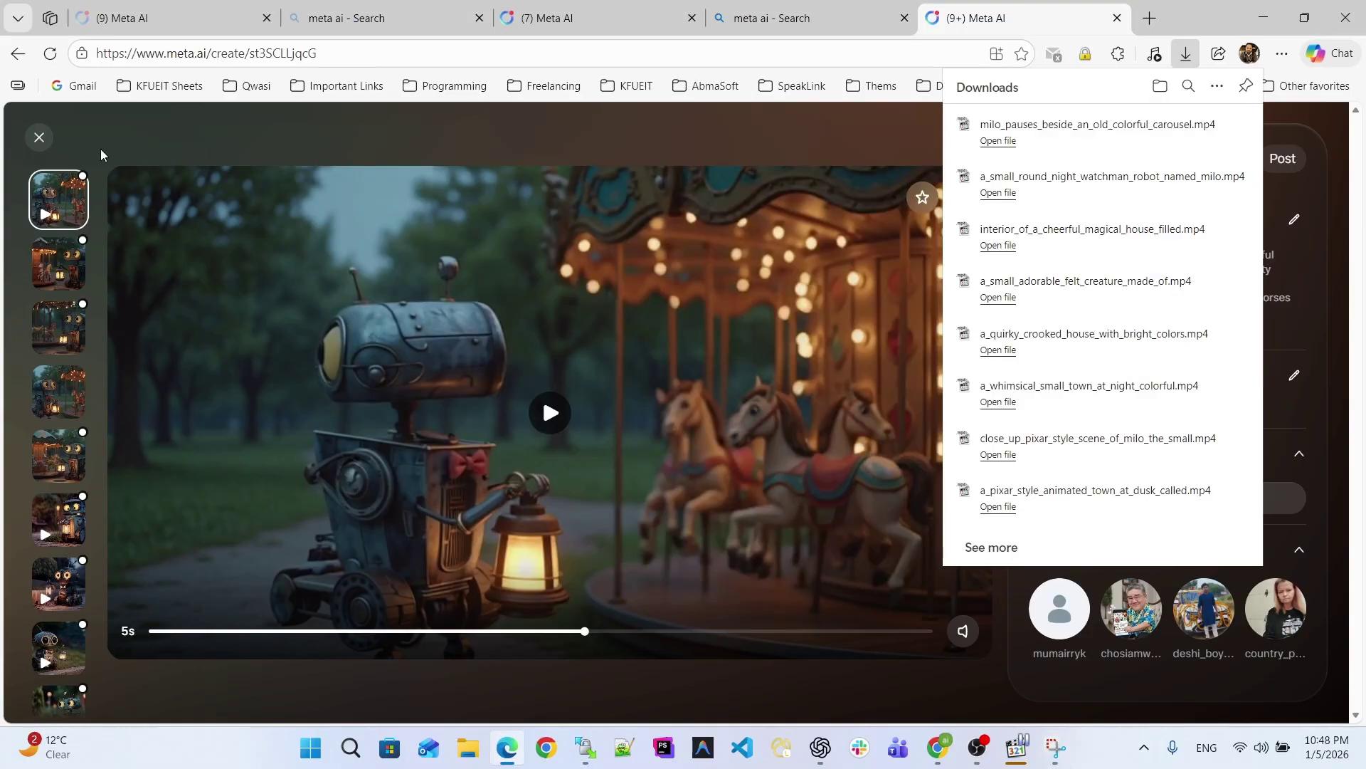
{"action": "left_click", "coordinate": [39, 137]}
{"action": "left_click", "coordinate": [39, 136]}
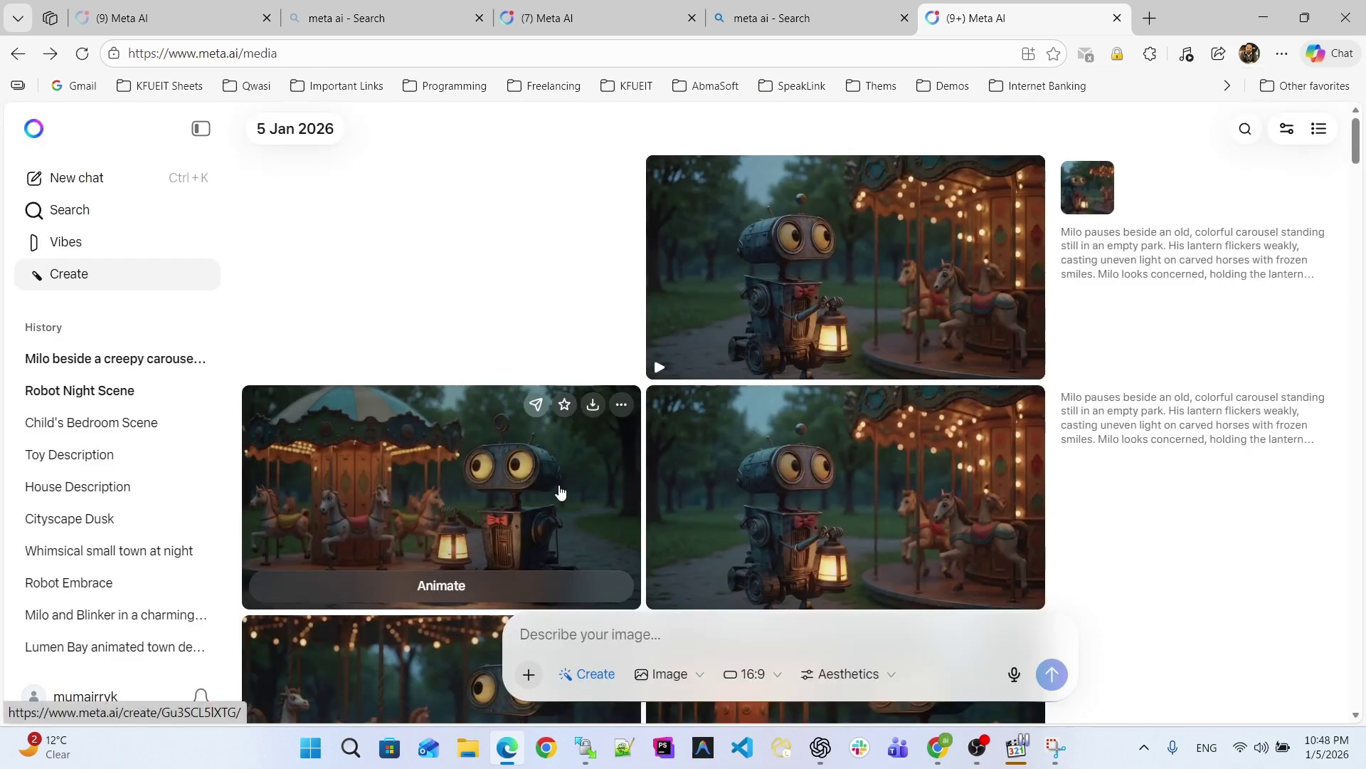
{"action": "key", "text": "ctrl+v"}
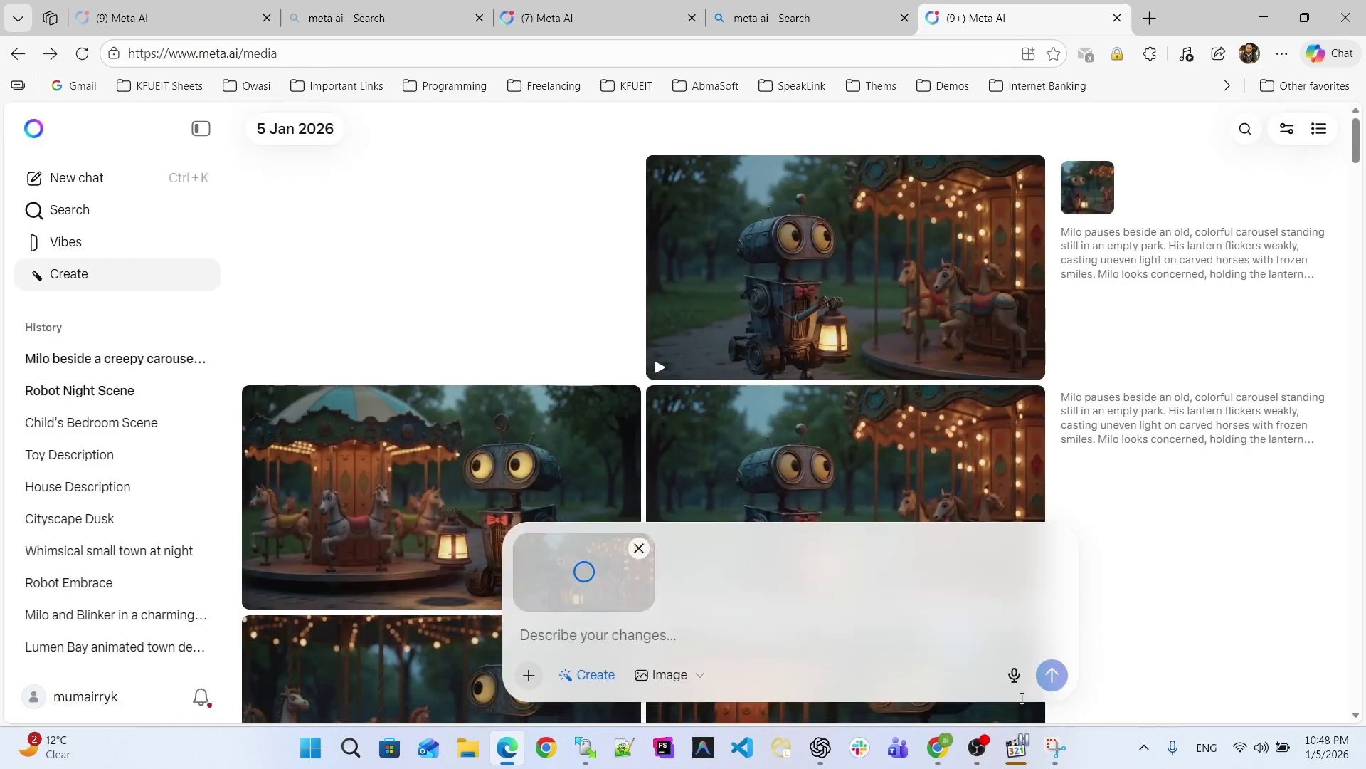
Step: Copy the Scene 3 "The Duck Pond Reflection" prompt from ChatGPT and generate images from it with the attached frame in Meta AI
{"action": "mouse_move", "coordinate": [982, 749]}
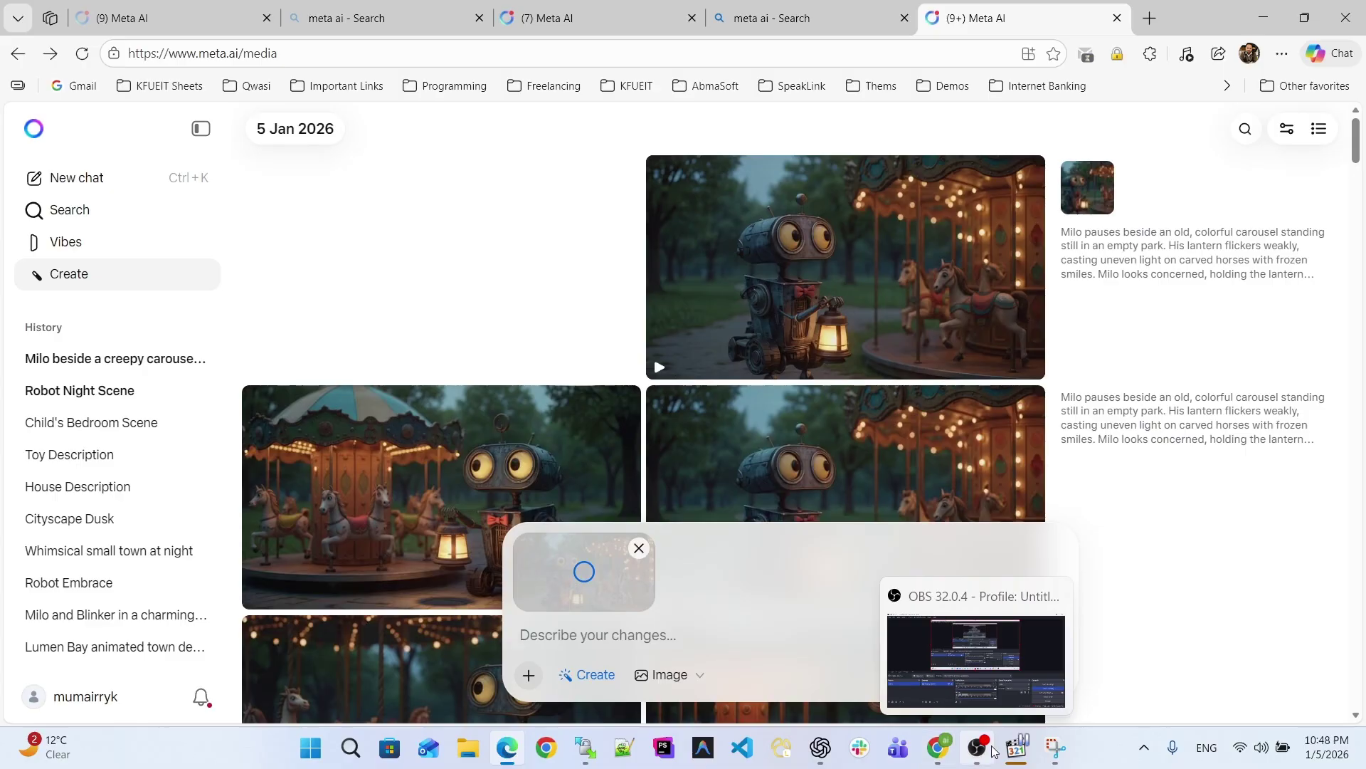
{"action": "left_click", "coordinate": [938, 747]}
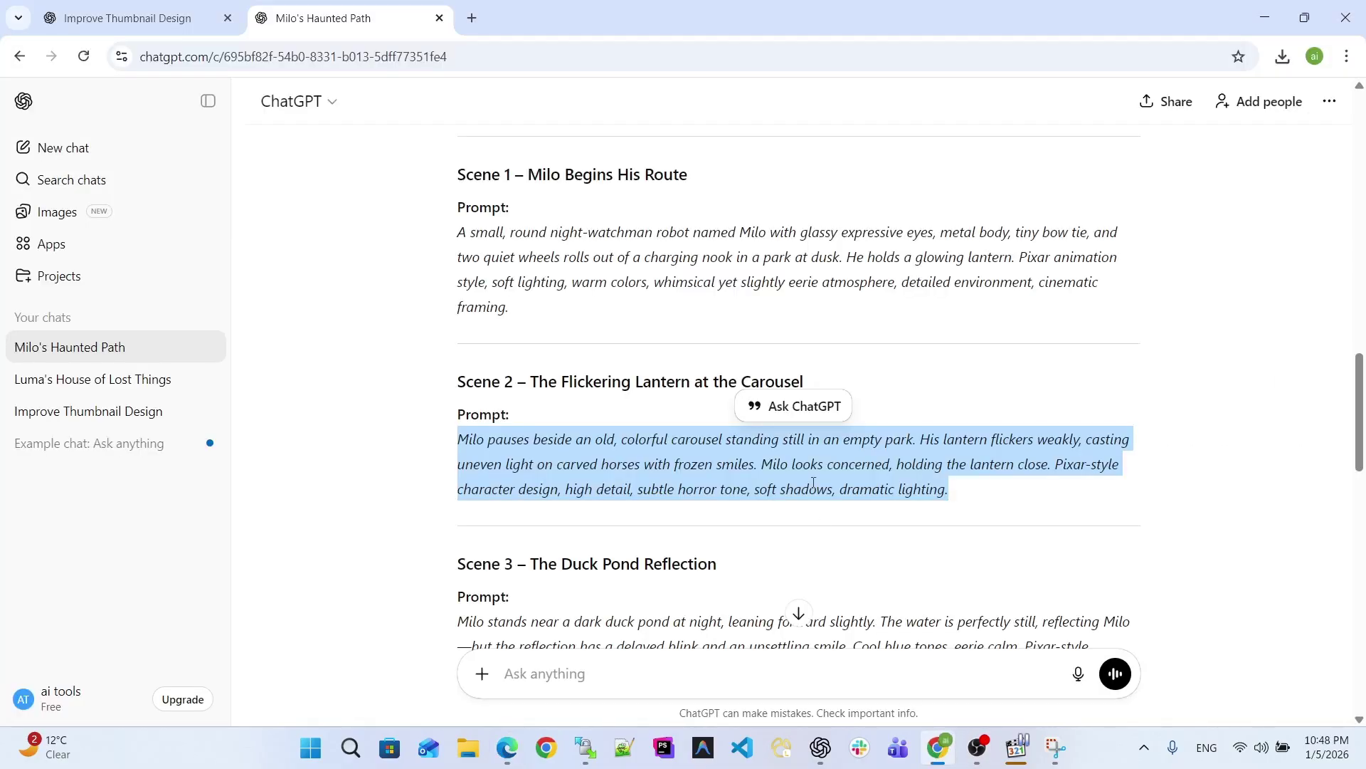
{"action": "scroll", "coordinate": [813, 483], "scroll_direction": "down", "scroll_amount": 3}
{"action": "left_click_drag", "start_coordinate": [459, 369], "coordinate": [918, 415]}
{"action": "key", "text": "ctrl+c"}
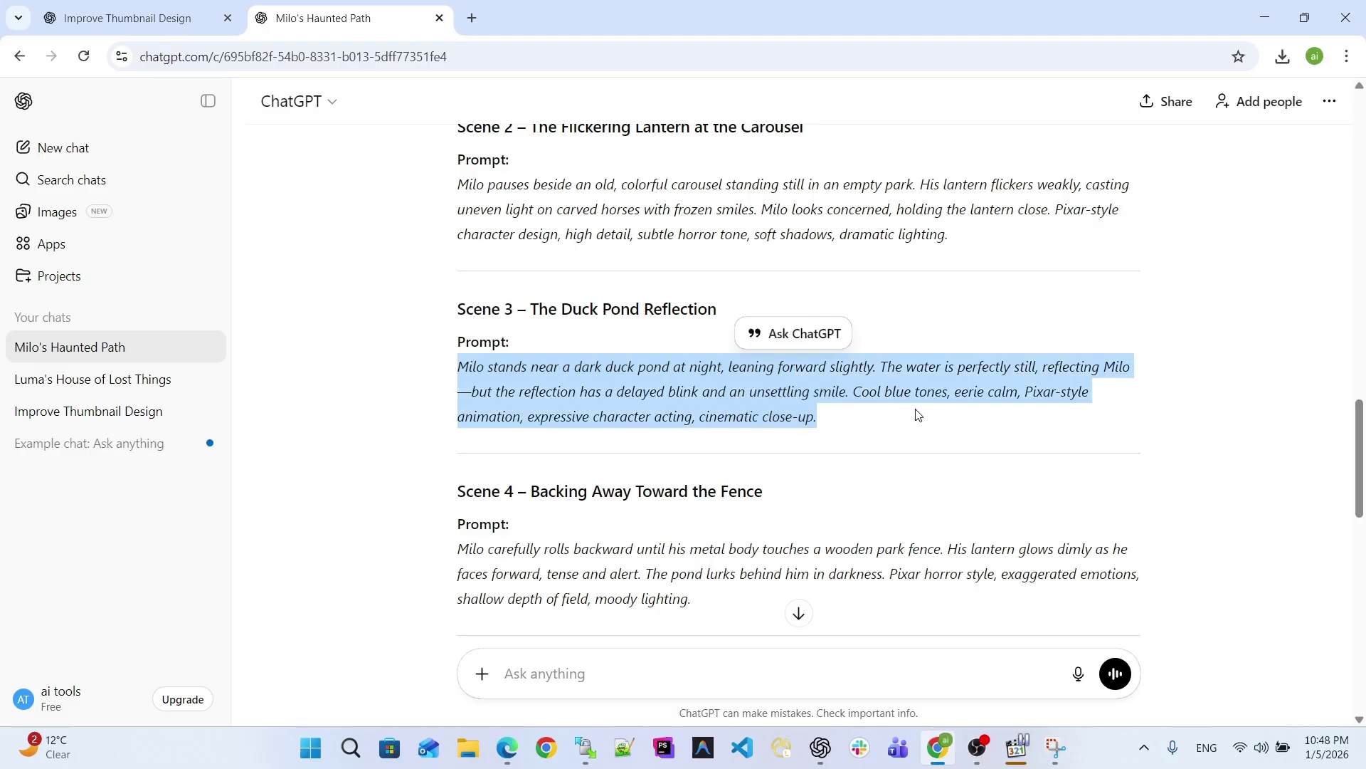
{"action": "key", "text": "alt+Tab"}
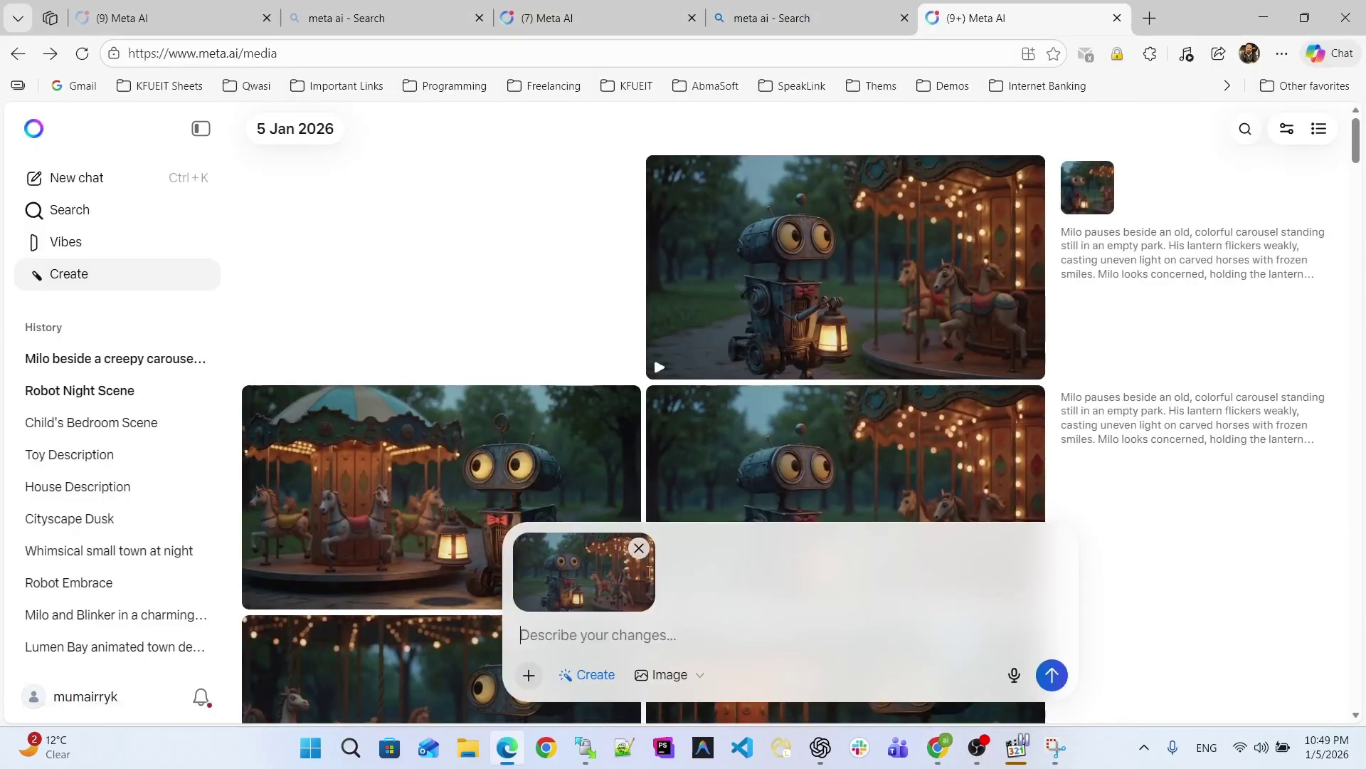
{"action": "key", "text": "ctrl+v"}
{"action": "key", "text": "Return"}
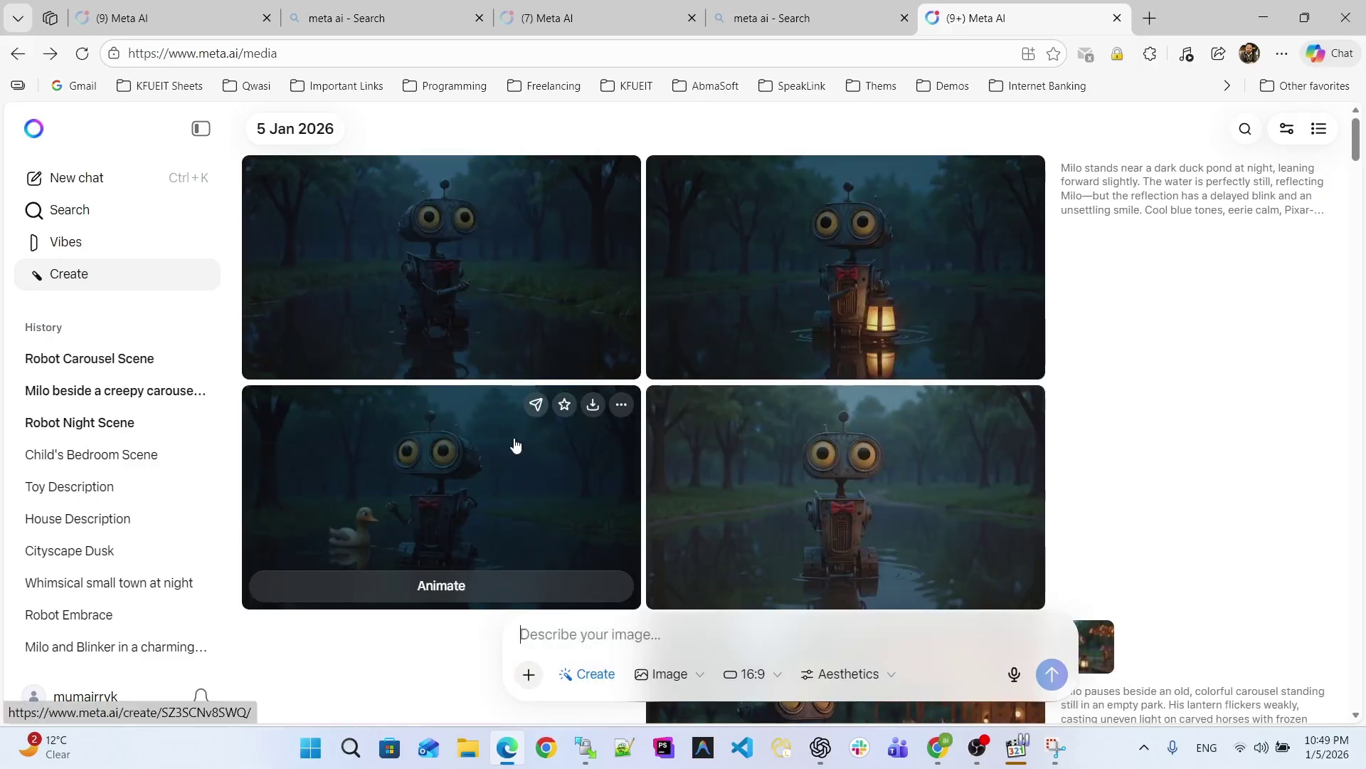
Step: Animate the duck pond image in which Milo stands beside the glowing lantern and open the resulting video
{"action": "left_click", "coordinate": [879, 227]}
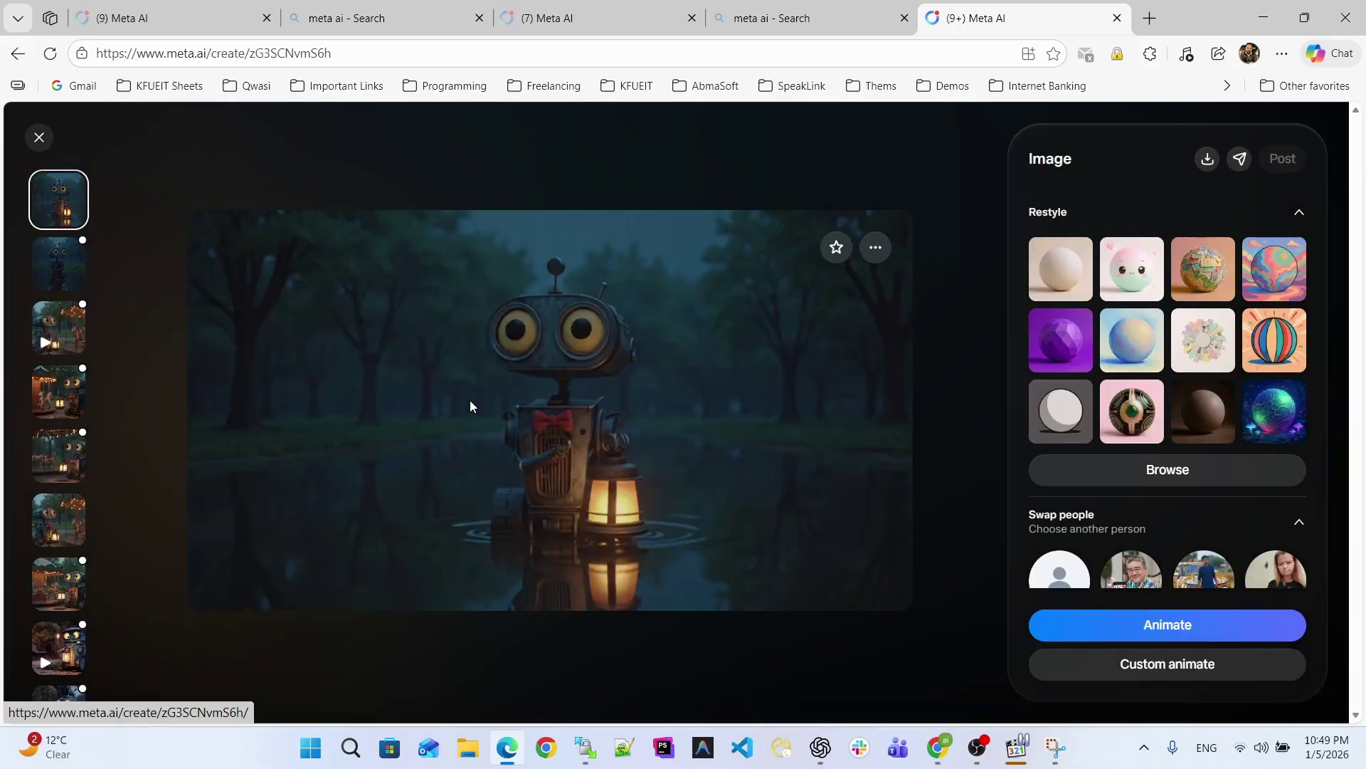
{"action": "left_click", "coordinate": [1096, 639]}
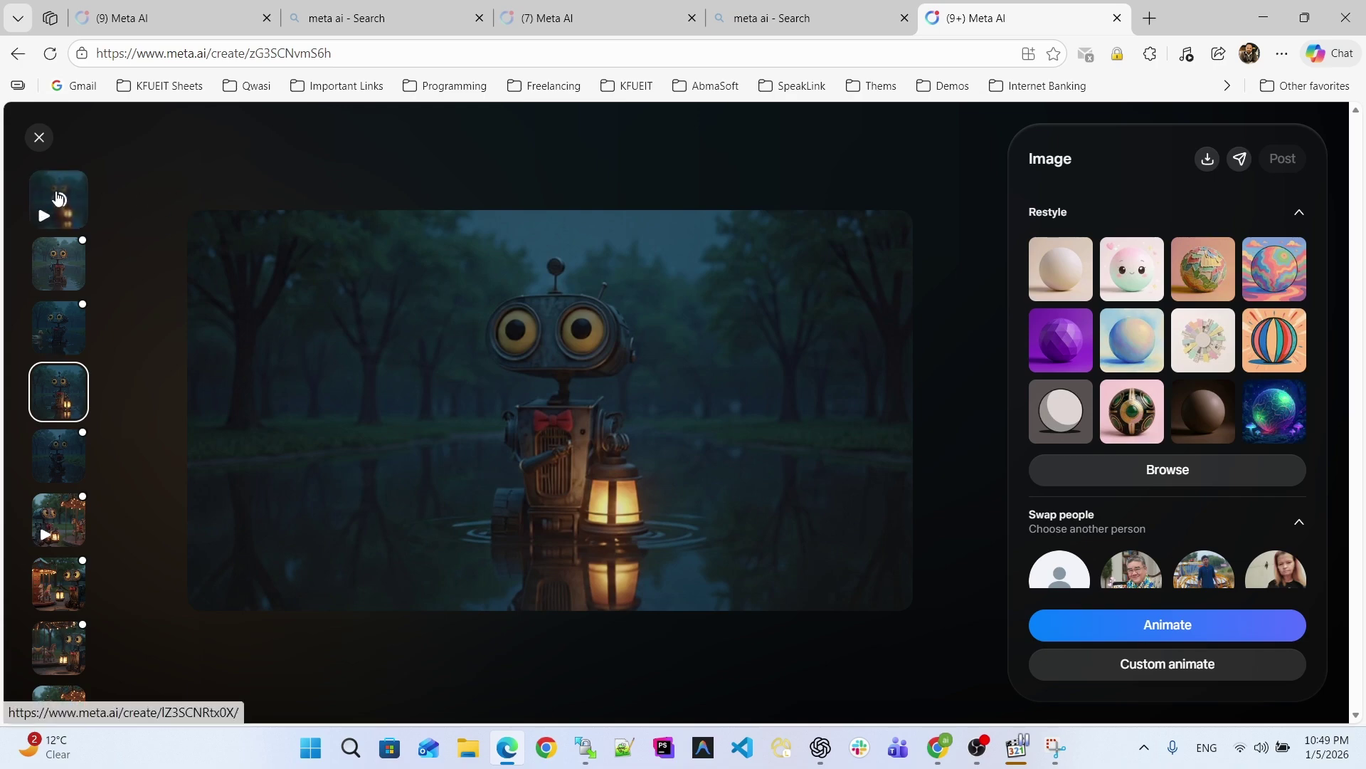
{"action": "left_click", "coordinate": [37, 203]}
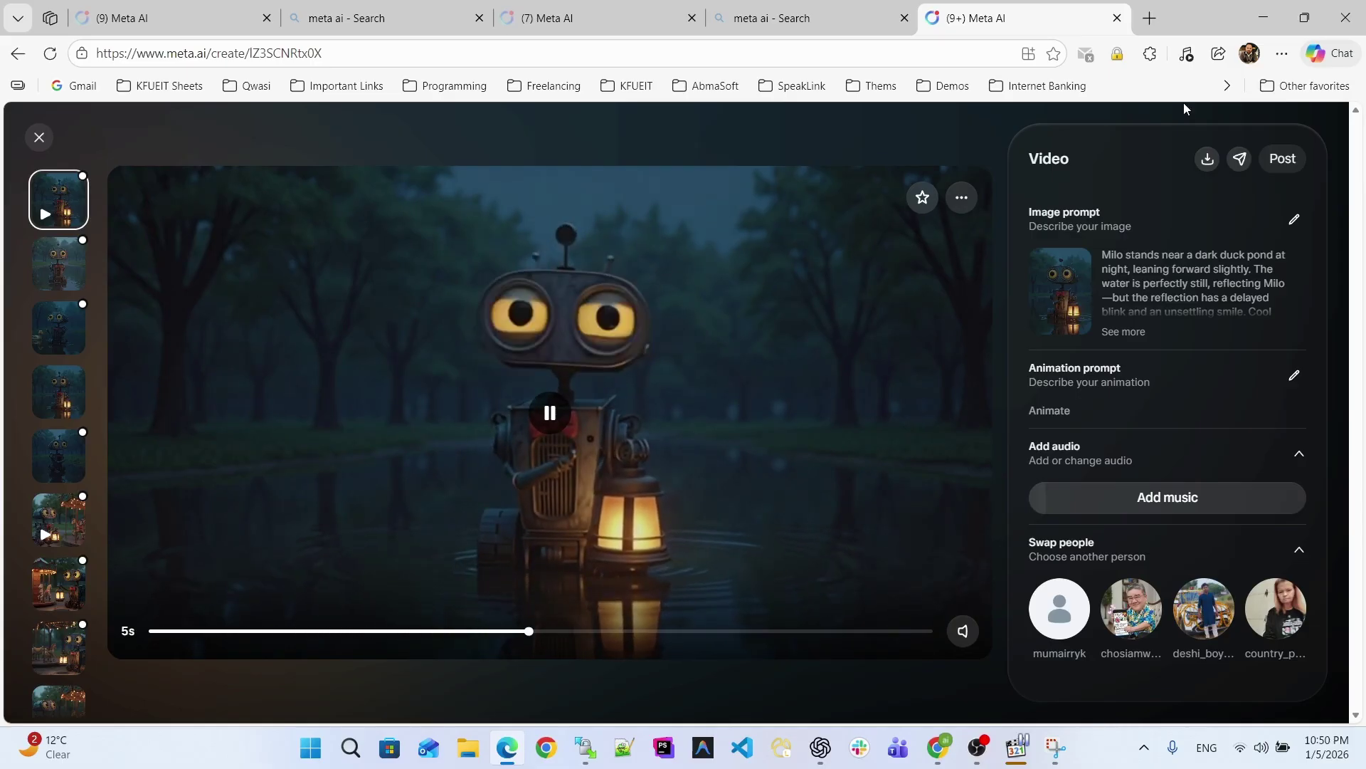
Step: Download the duck pond video as milo_stands_near_a_dark_duck_pond into a new Desktop folder named "youtube video"
{"action": "left_click", "coordinate": [1208, 166]}
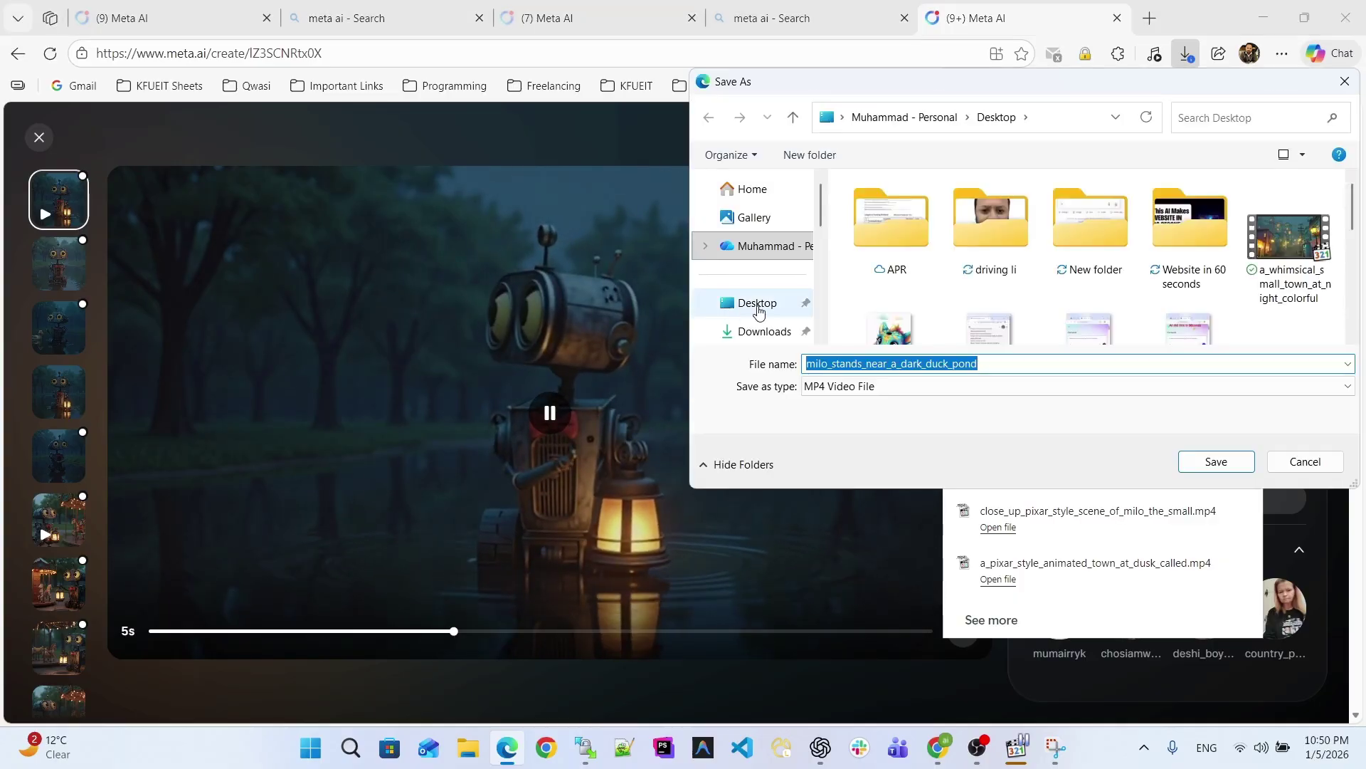
{"action": "left_click", "coordinate": [759, 307]}
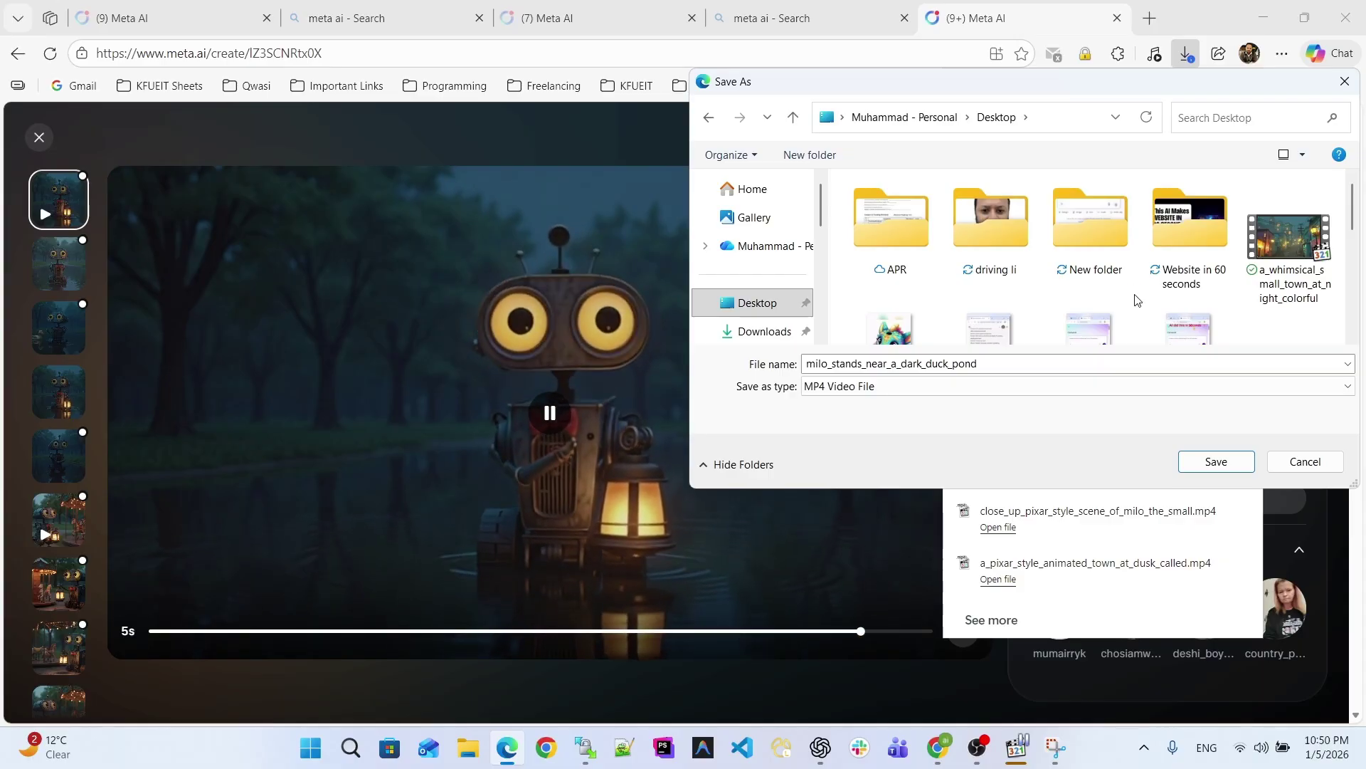
{"action": "key", "text": "ctrl+shift+n"}
{"action": "type", "text": "you"}
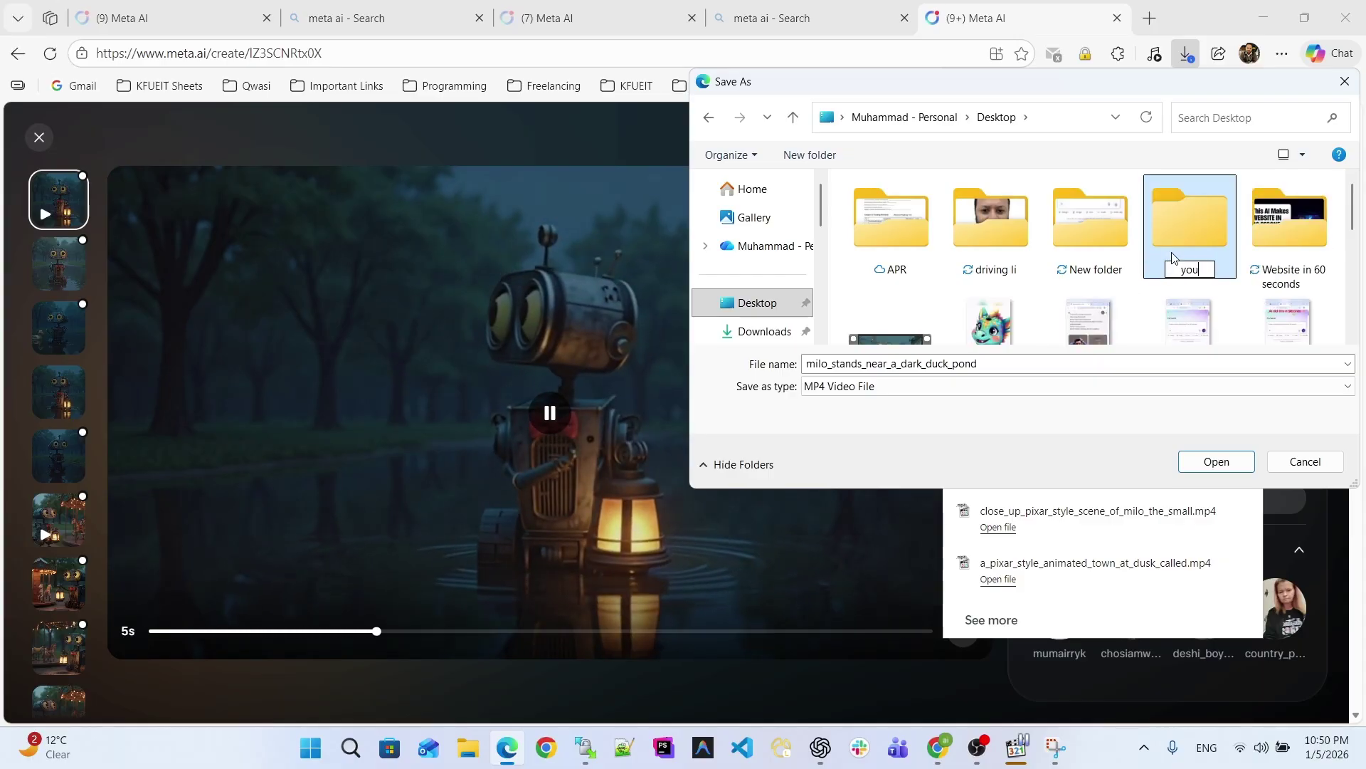
{"action": "type", "text": "tube video"}
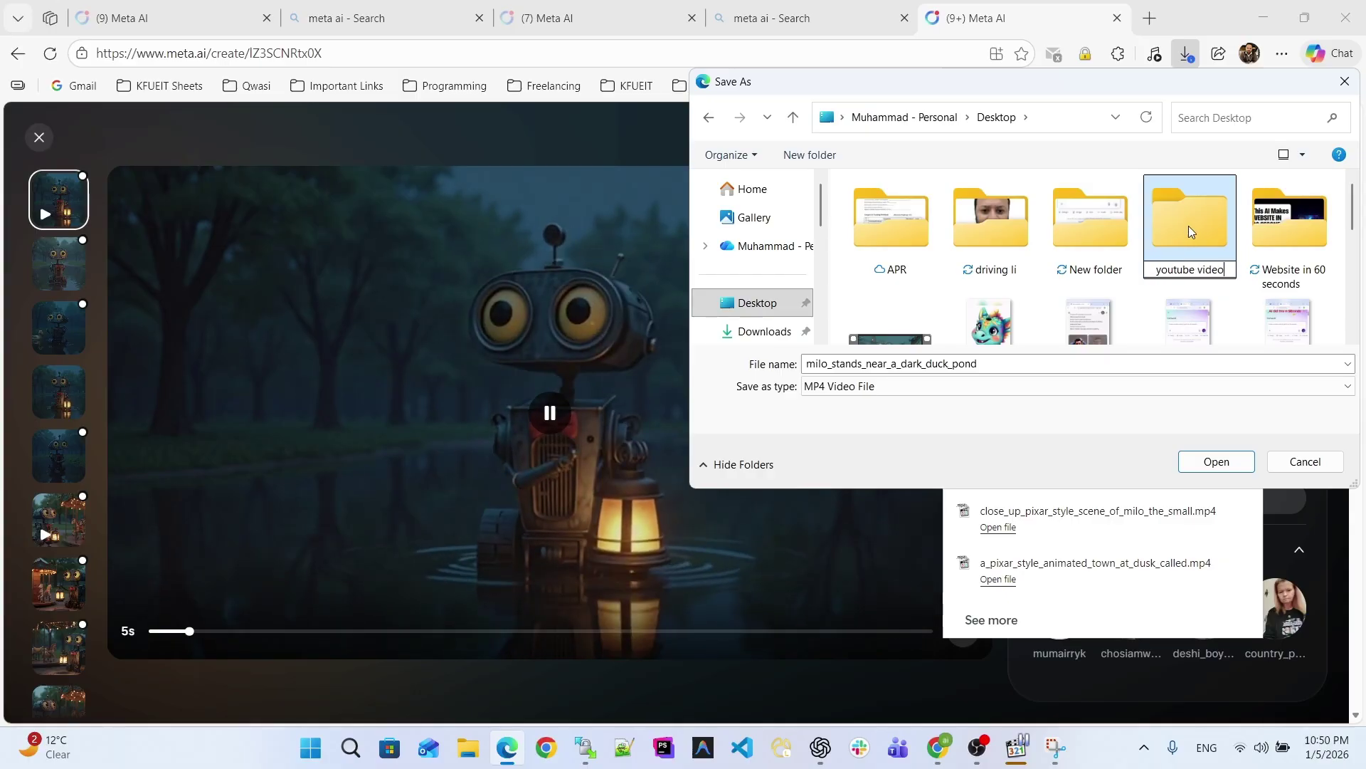
{"action": "key", "text": "Return"}
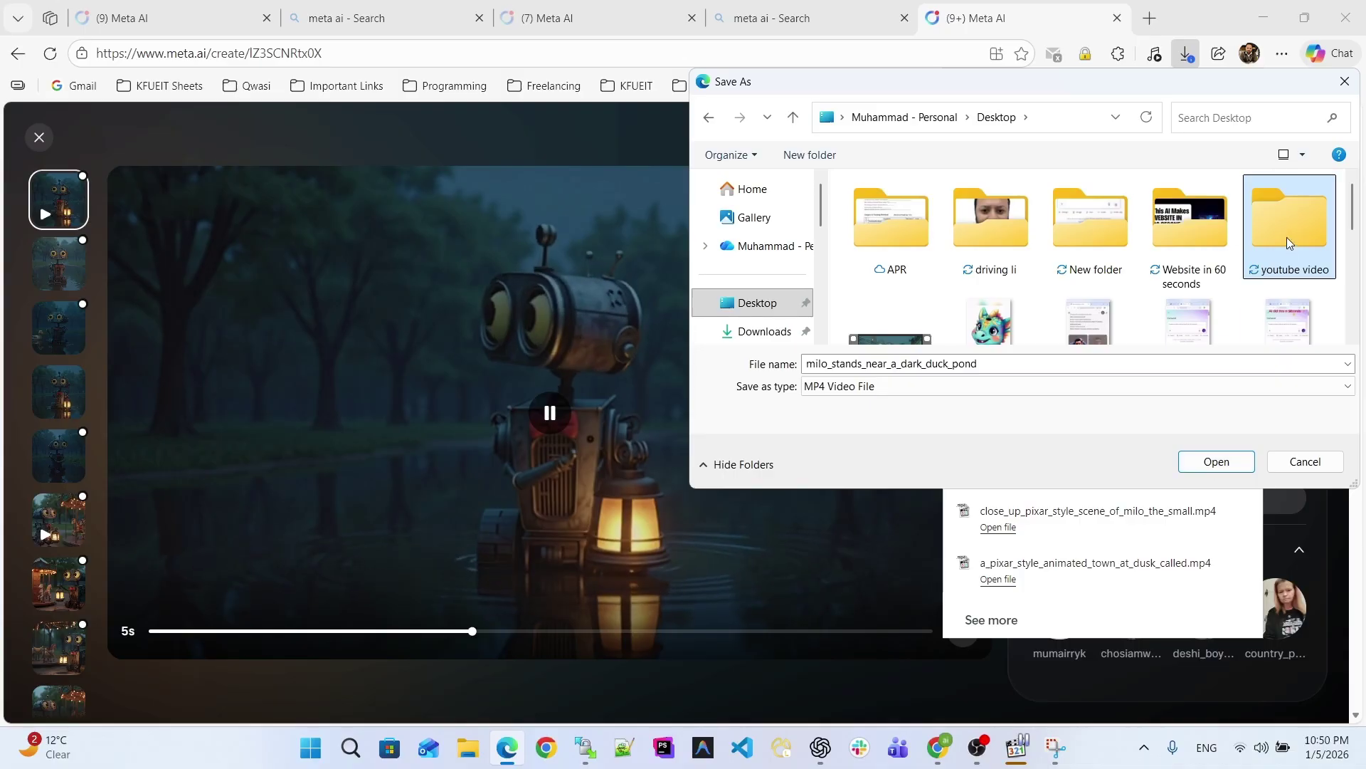
{"action": "double_click", "coordinate": [1291, 222]}
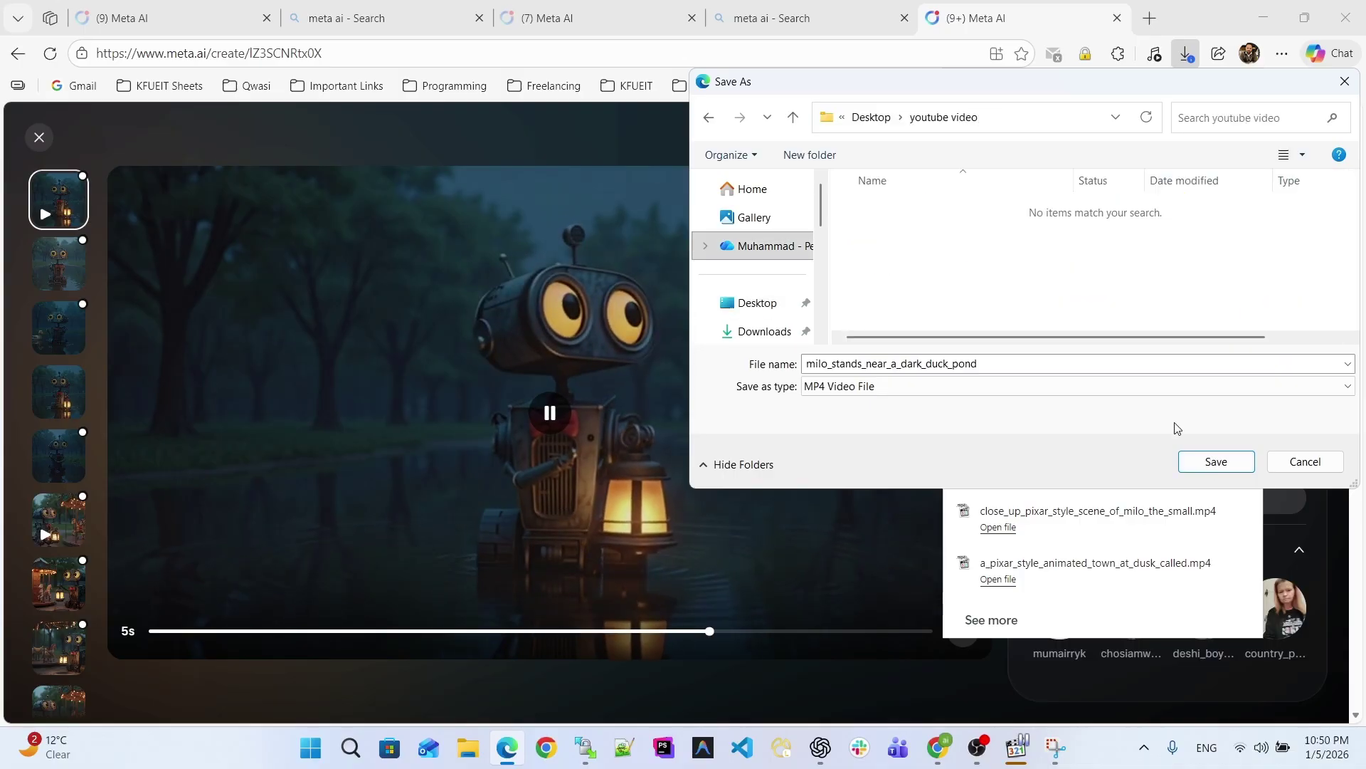
{"action": "left_click", "coordinate": [1214, 462]}
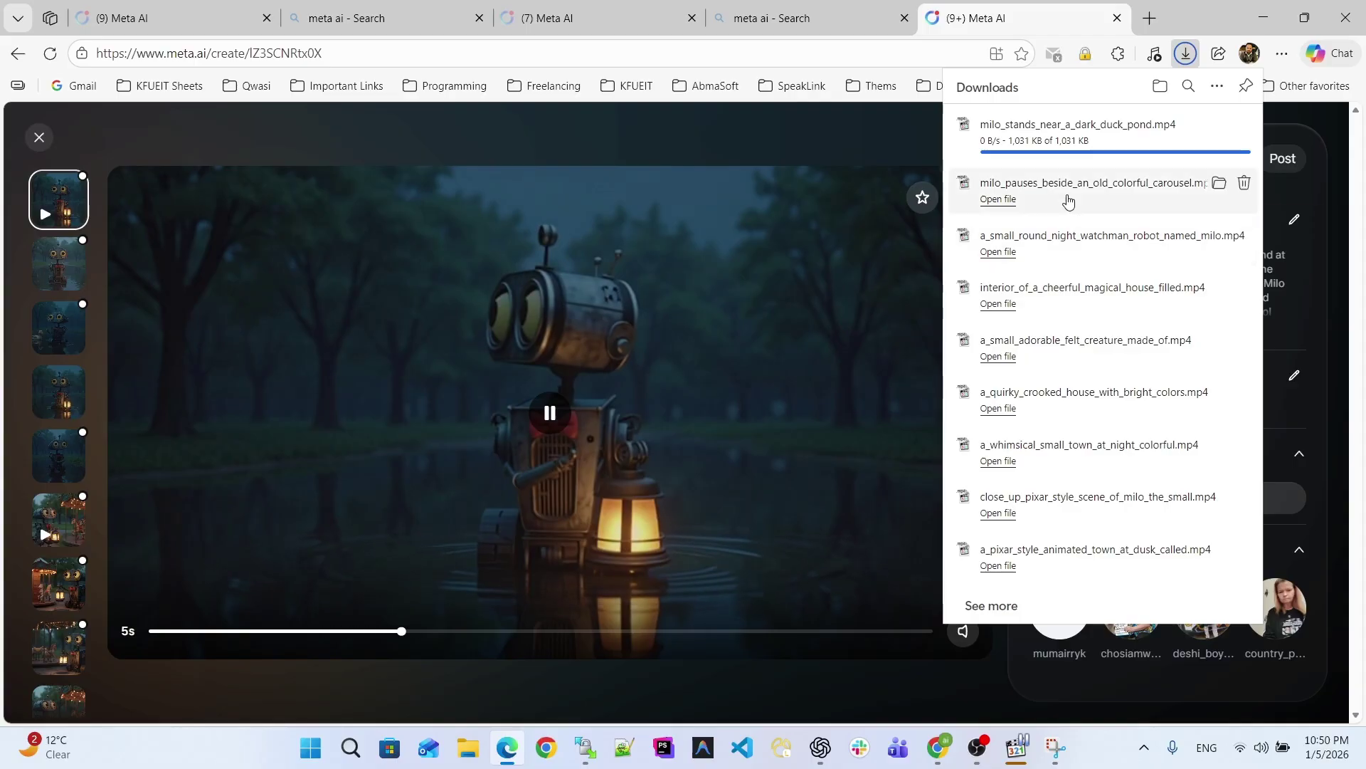
Step: Collect the earlier carousel and night-watchman robot videos from their temporary download folders into the "youtube video" folder
{"action": "key", "text": "super+e"}
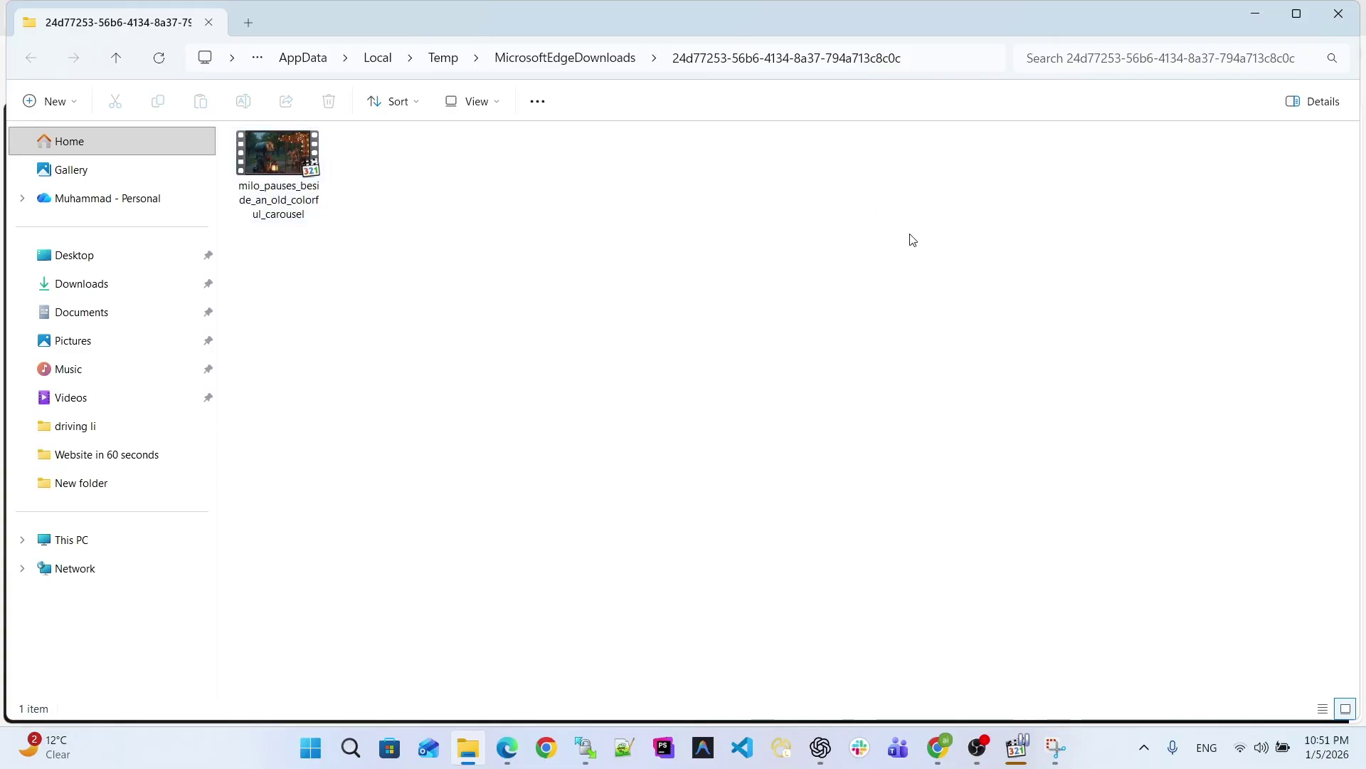
{"action": "left_click", "coordinate": [1348, 27]}
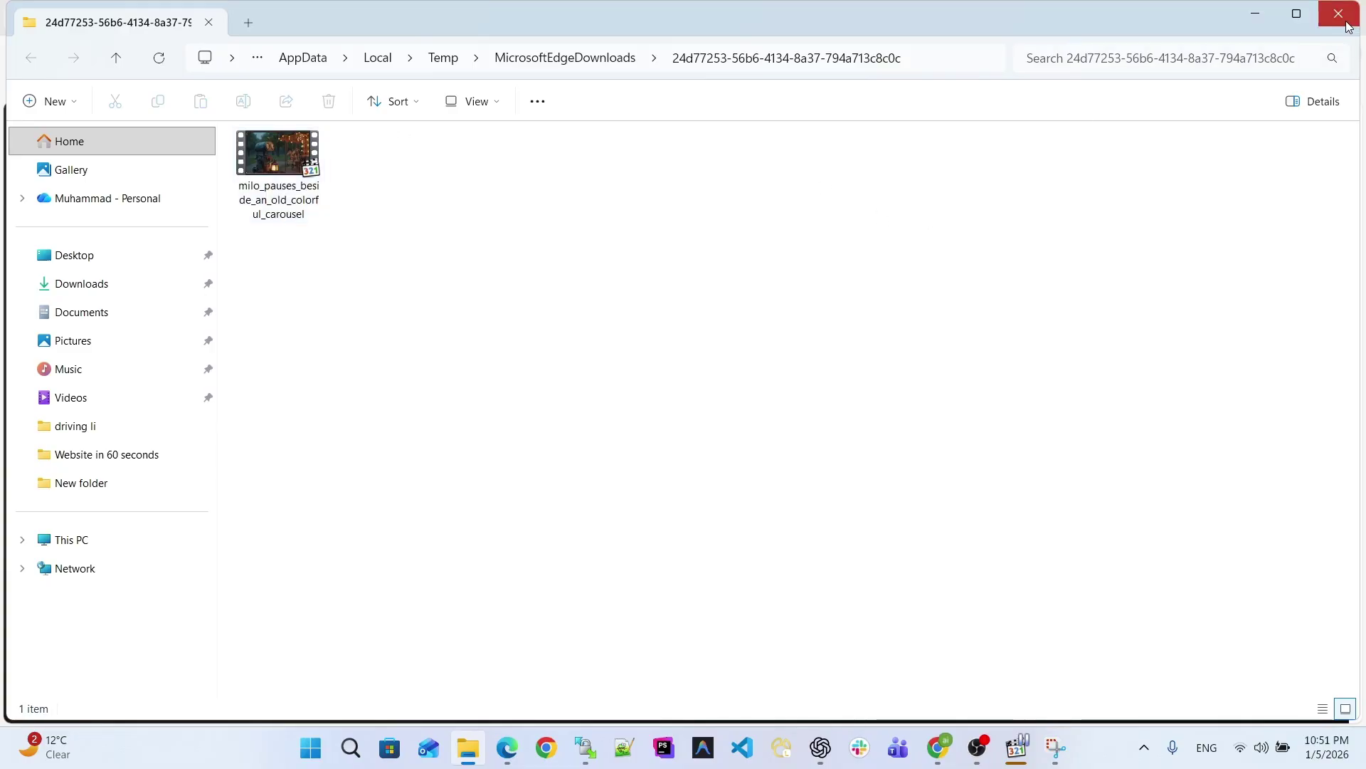
{"action": "mouse_move", "coordinate": [1210, 186]}
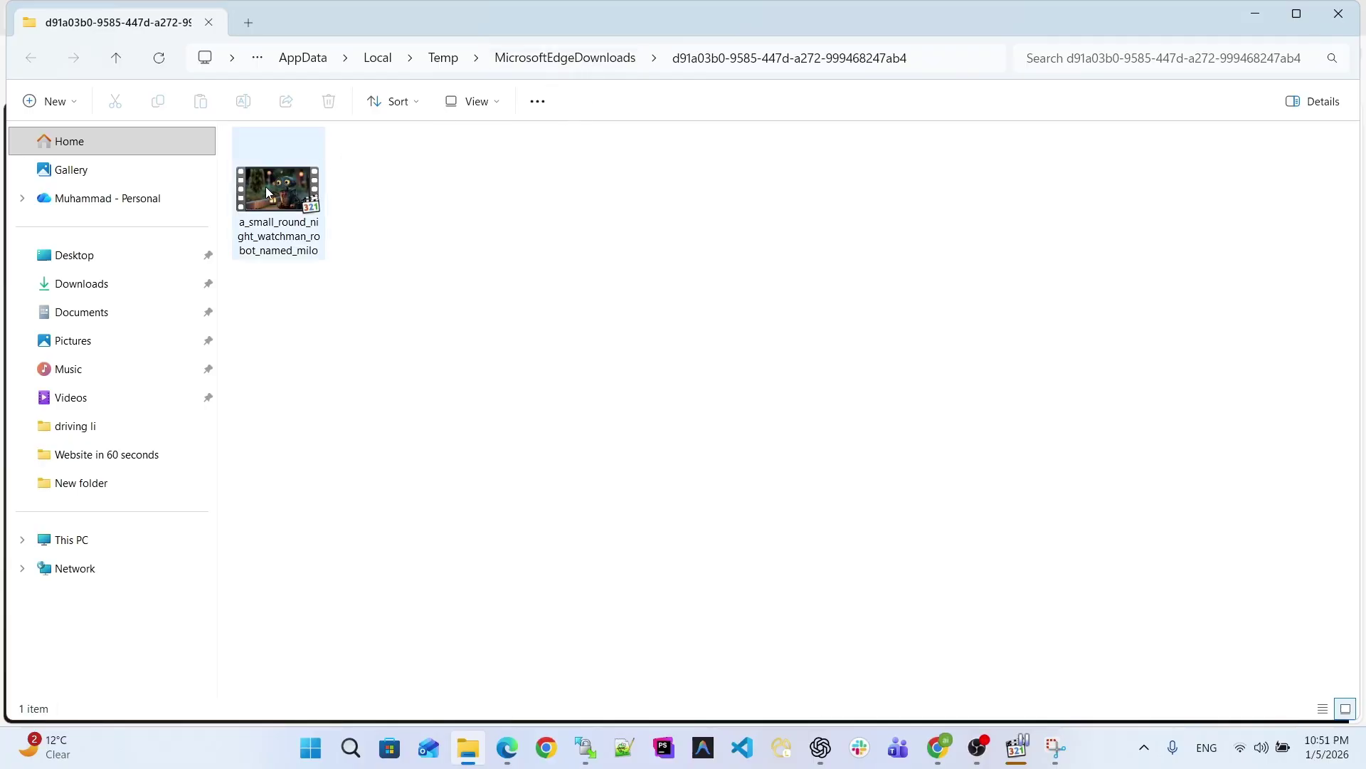
{"action": "left_click", "coordinate": [1339, 10]}
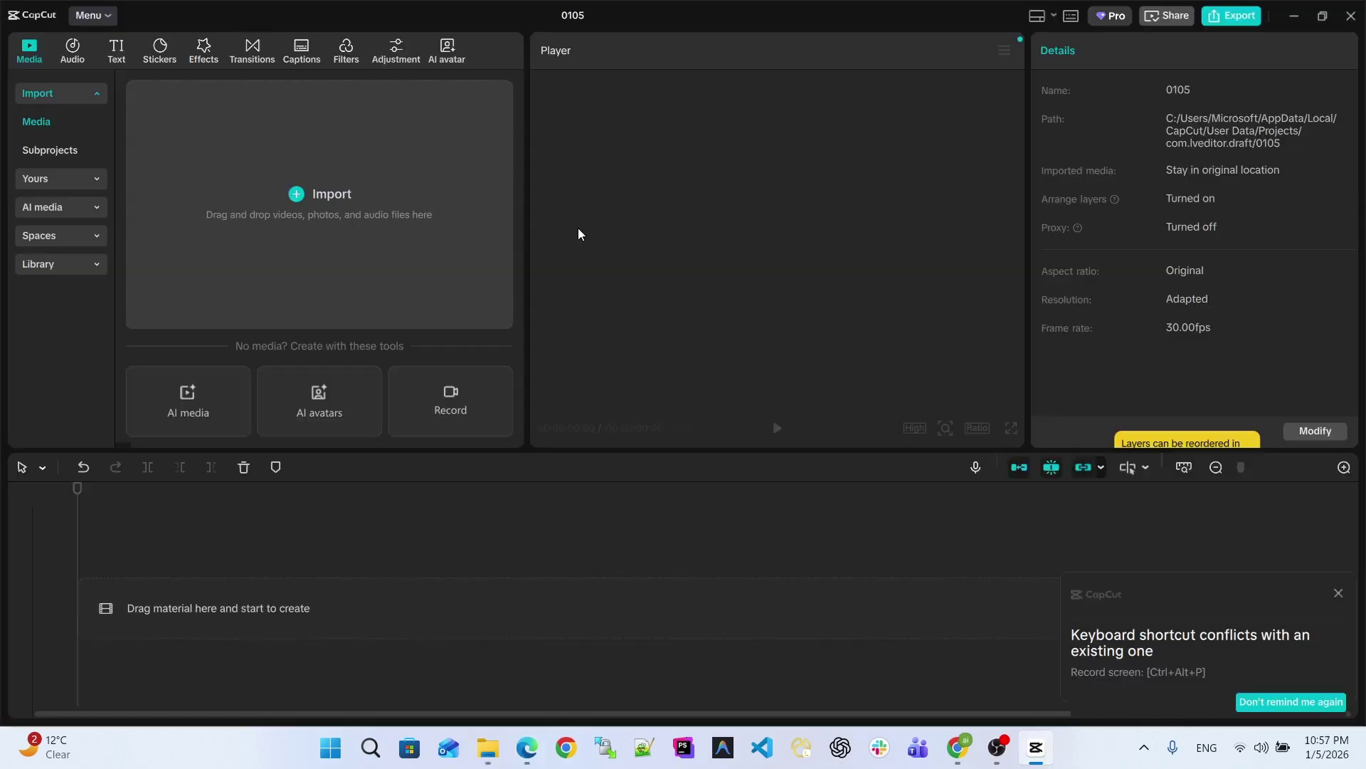
Step: Import the three Milo robot videos from the Desktop "youtube video" folder and place them in sequence on the timeline
{"action": "left_click", "coordinate": [337, 222]}
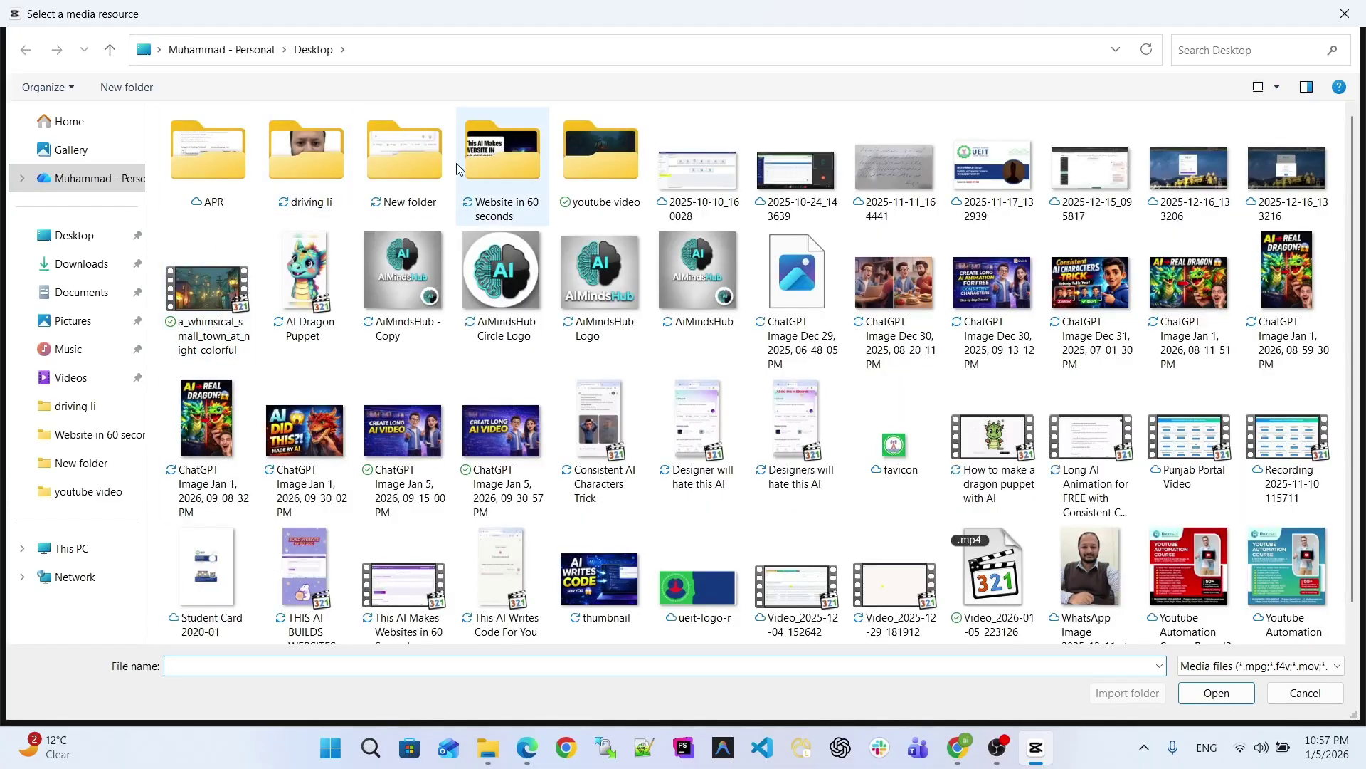
{"action": "double_click", "coordinate": [587, 155]}
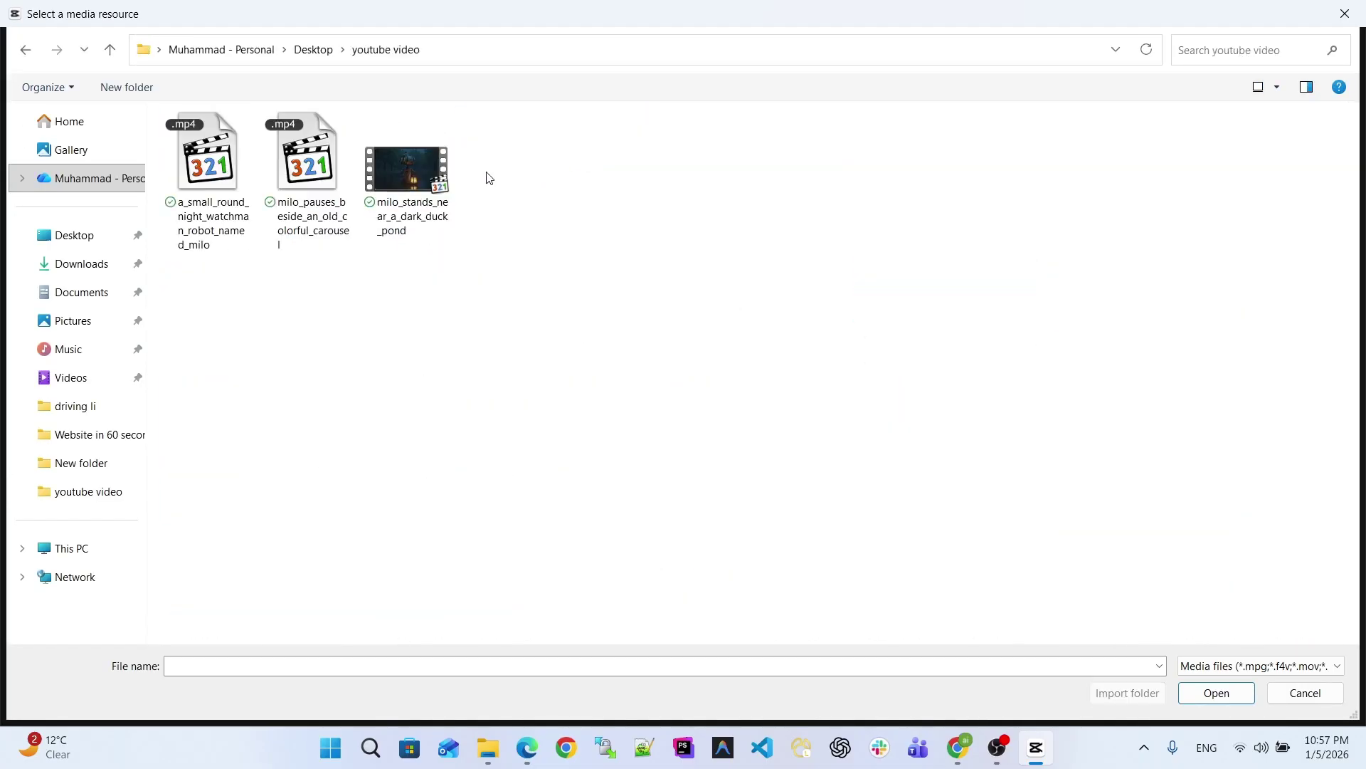
{"action": "left_click_drag", "start_coordinate": [183, 285], "coordinate": [453, 213]}
{"action": "left_click", "coordinate": [1216, 700]}
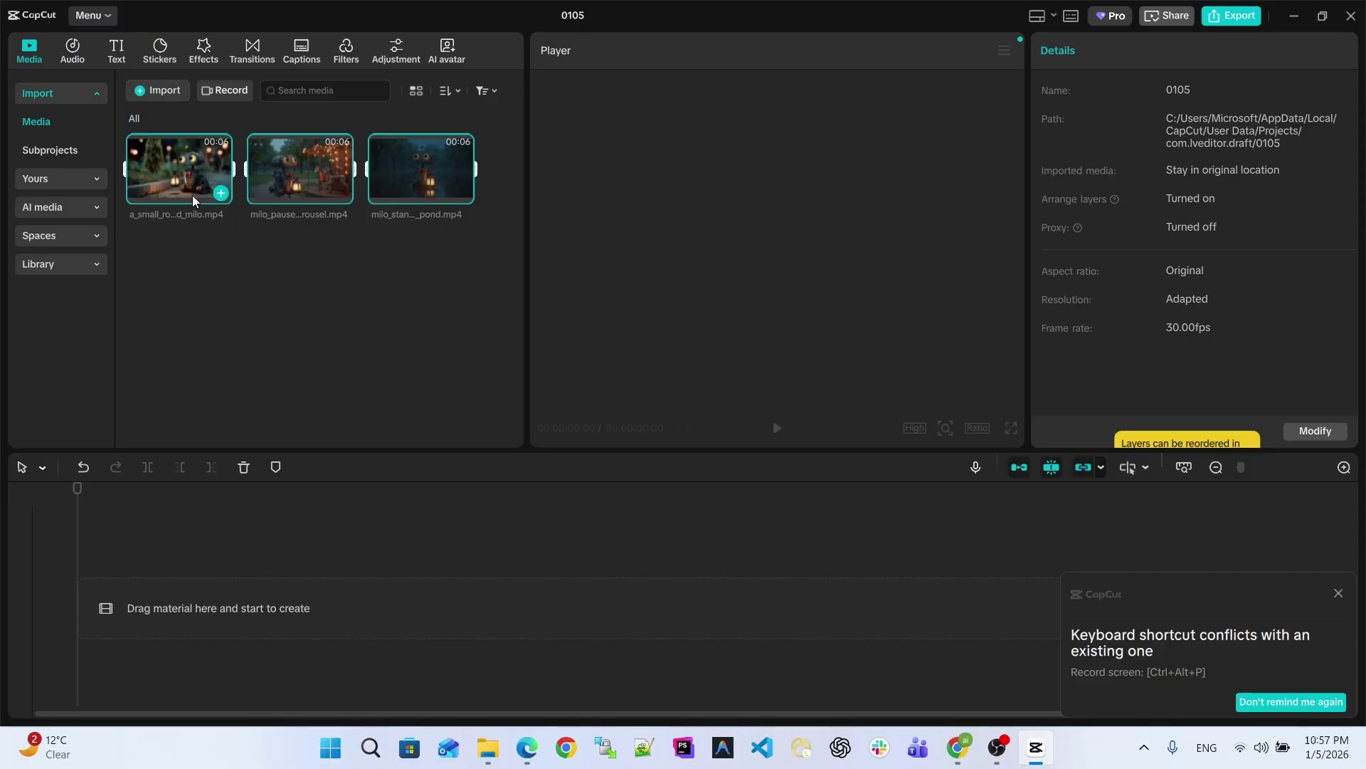
{"action": "left_click_drag", "start_coordinate": [180, 176], "coordinate": [172, 607]}
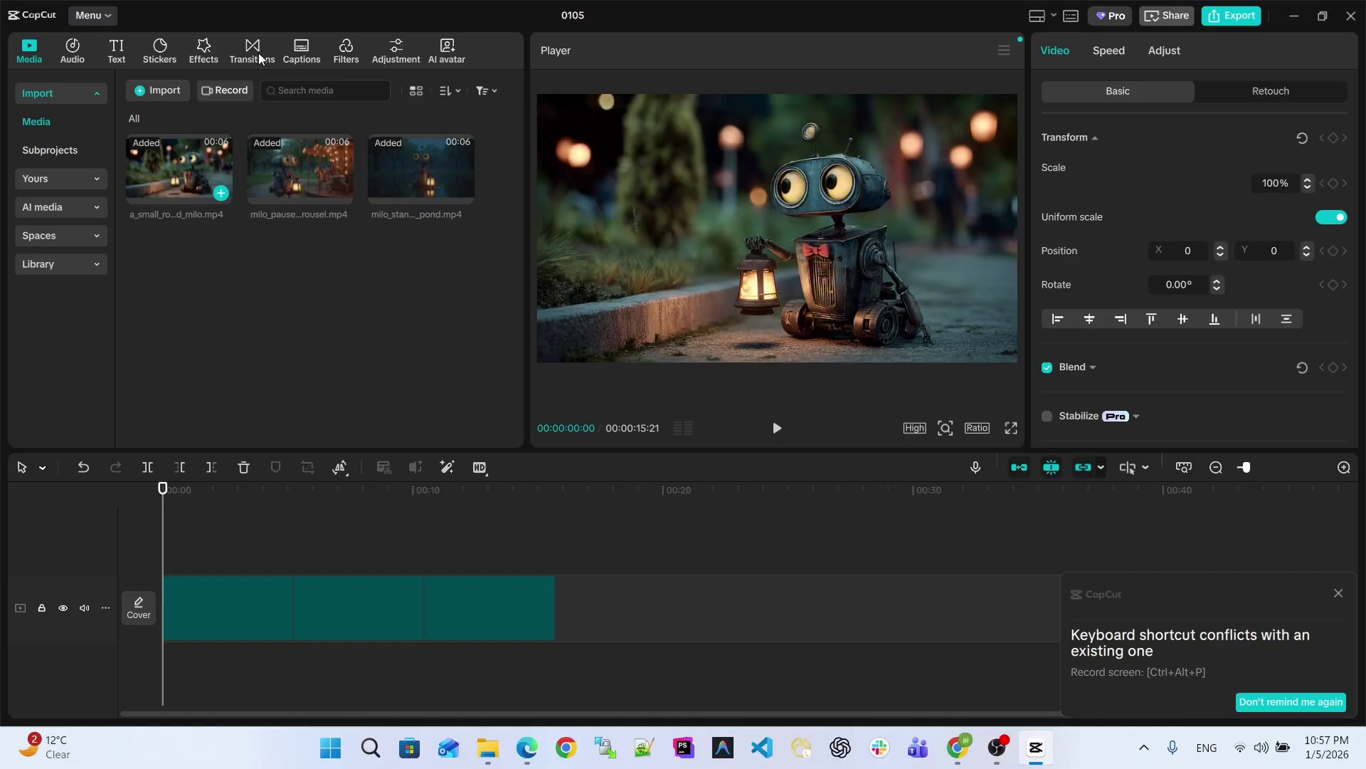
Step: Preview trending transitions such as Twinkle Zoom, and play back the three assembled clips
{"action": "left_click", "coordinate": [260, 58]}
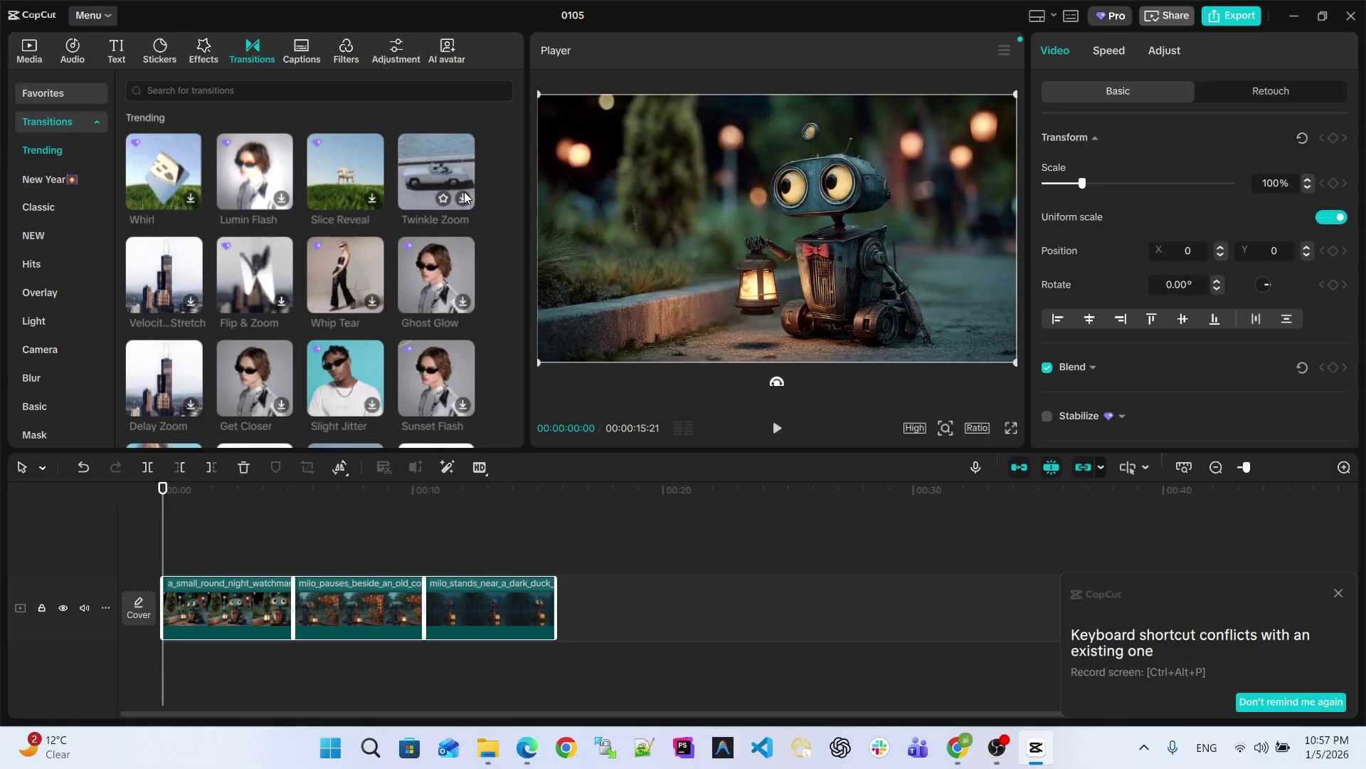
{"action": "left_click", "coordinate": [449, 171]}
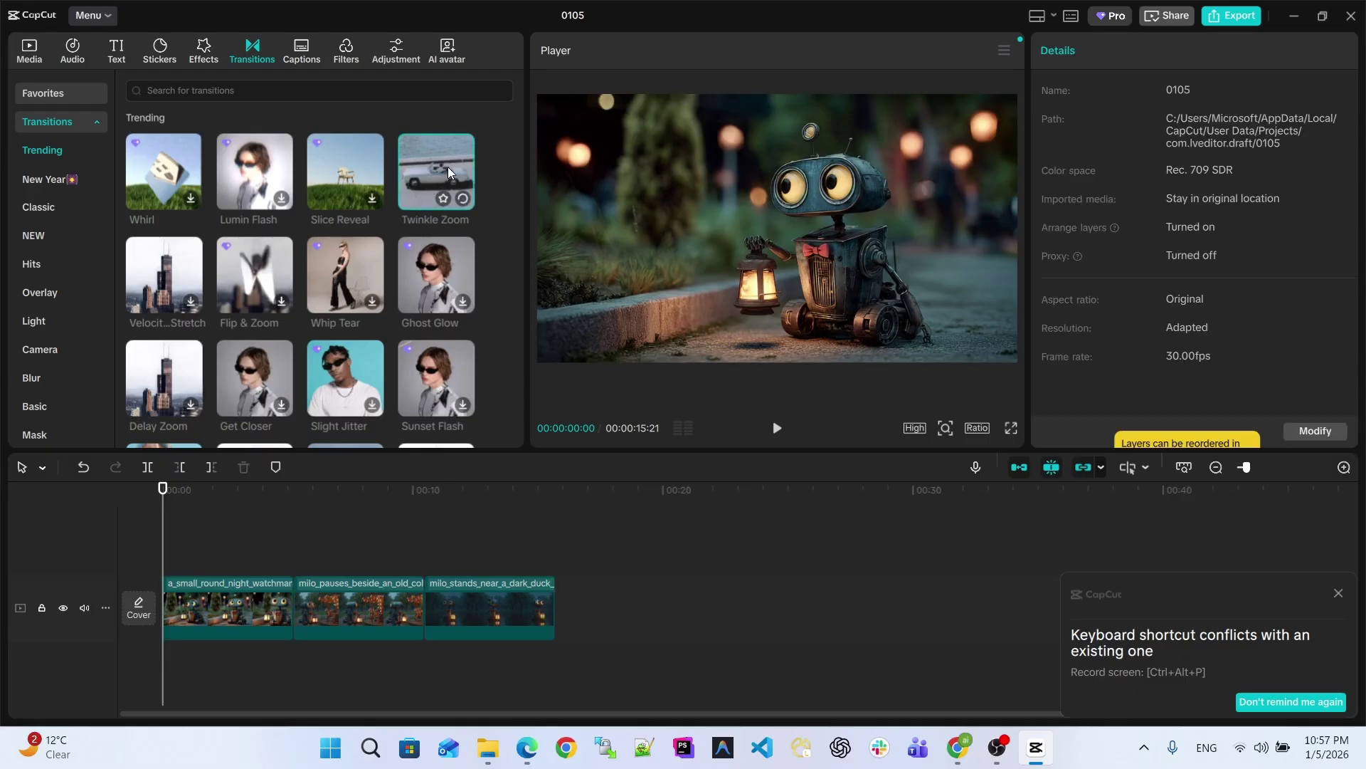
{"action": "left_click", "coordinate": [169, 269]}
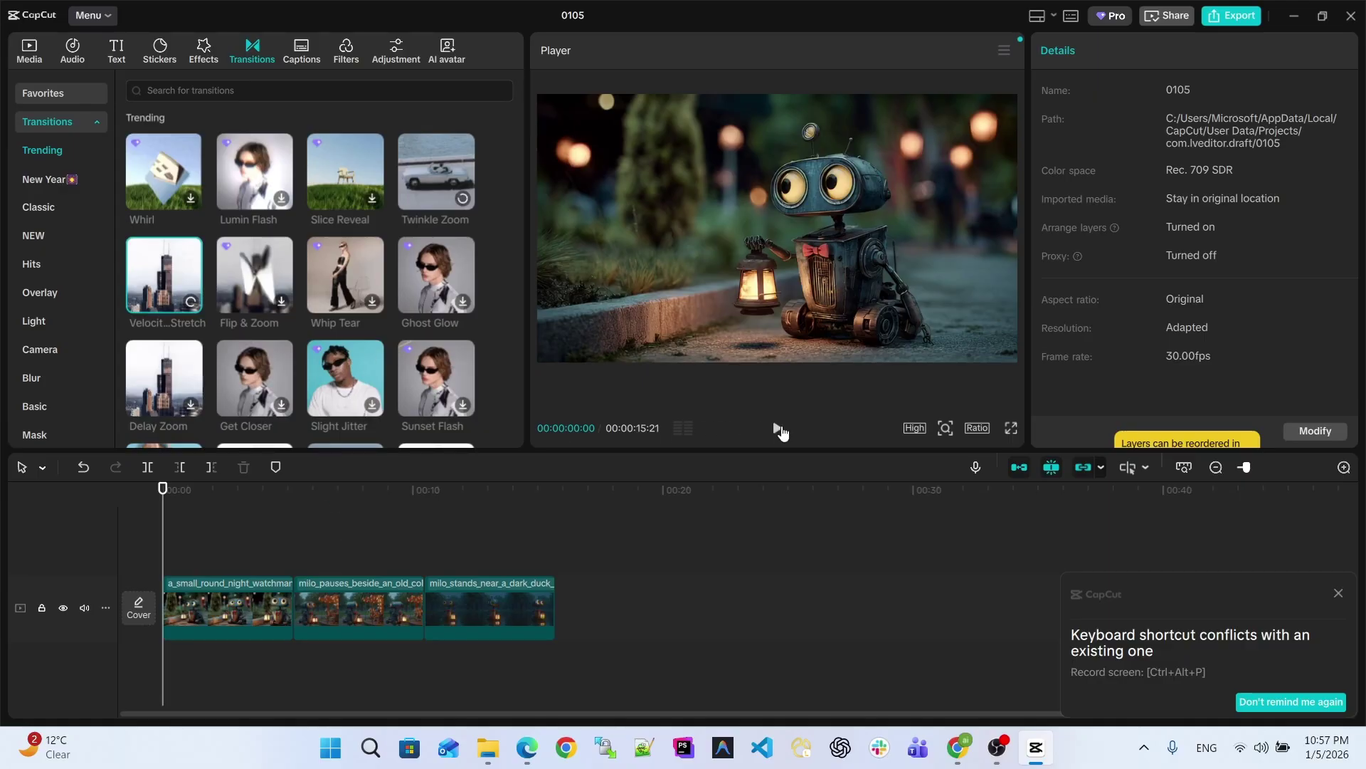
{"action": "left_click", "coordinate": [779, 428]}
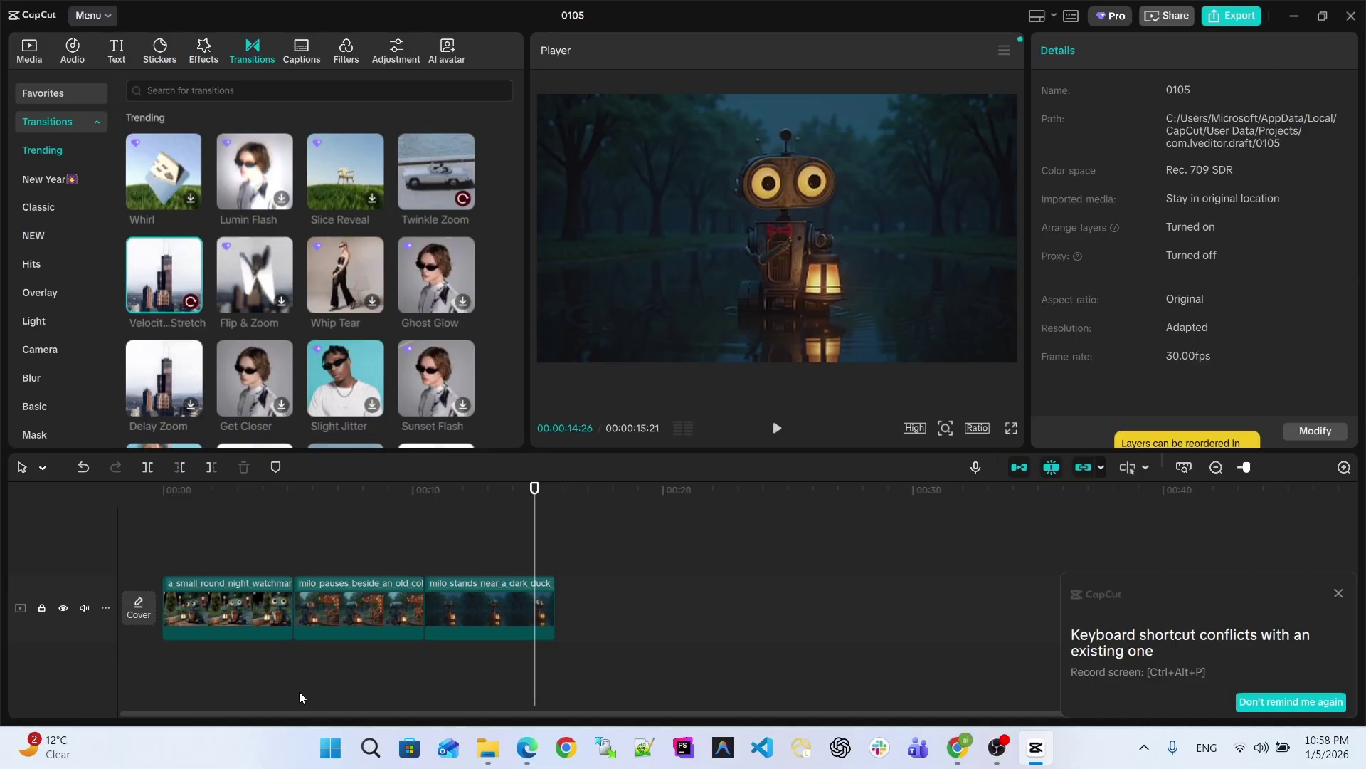
{"action": "left_click", "coordinate": [294, 668]}
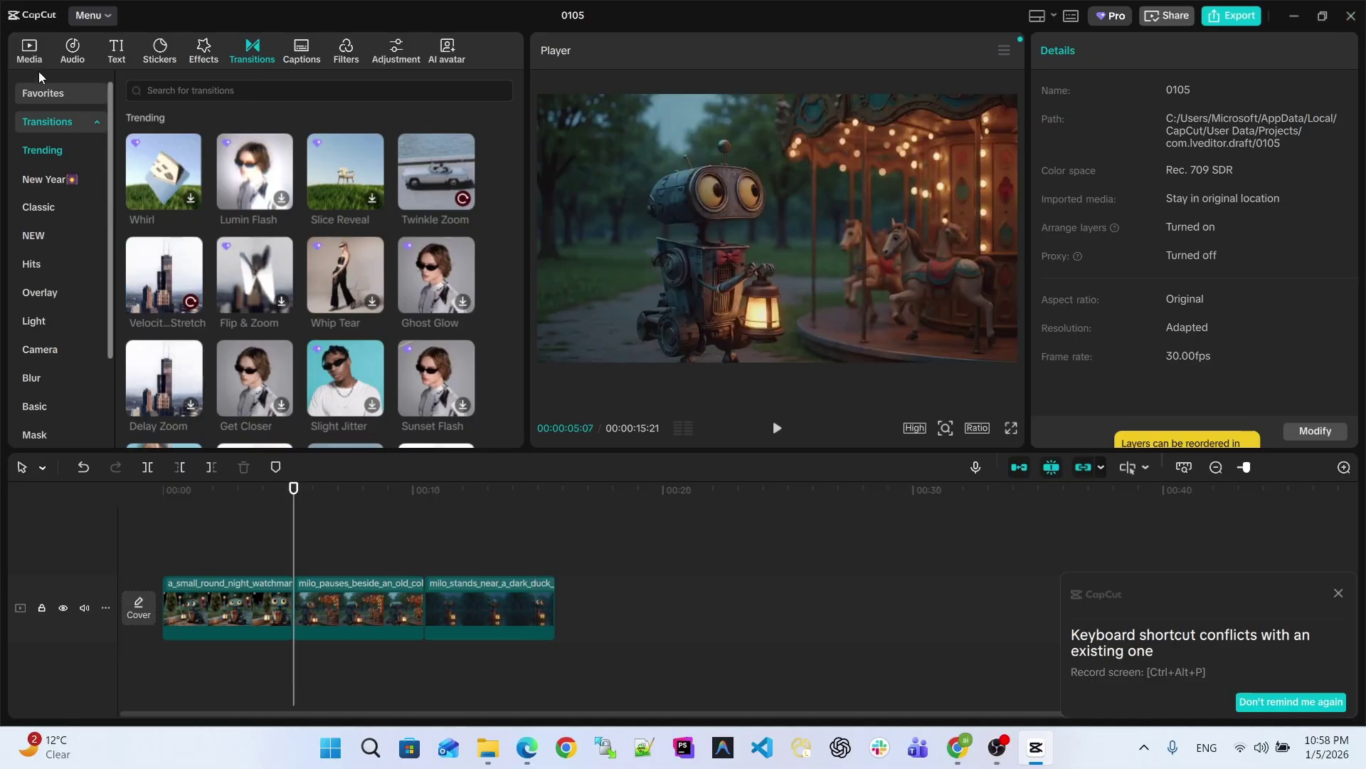
Step: Browse the Vlog and Hot Bgm music collections for a background track and preview Happy Moments
{"action": "left_click", "coordinate": [72, 52]}
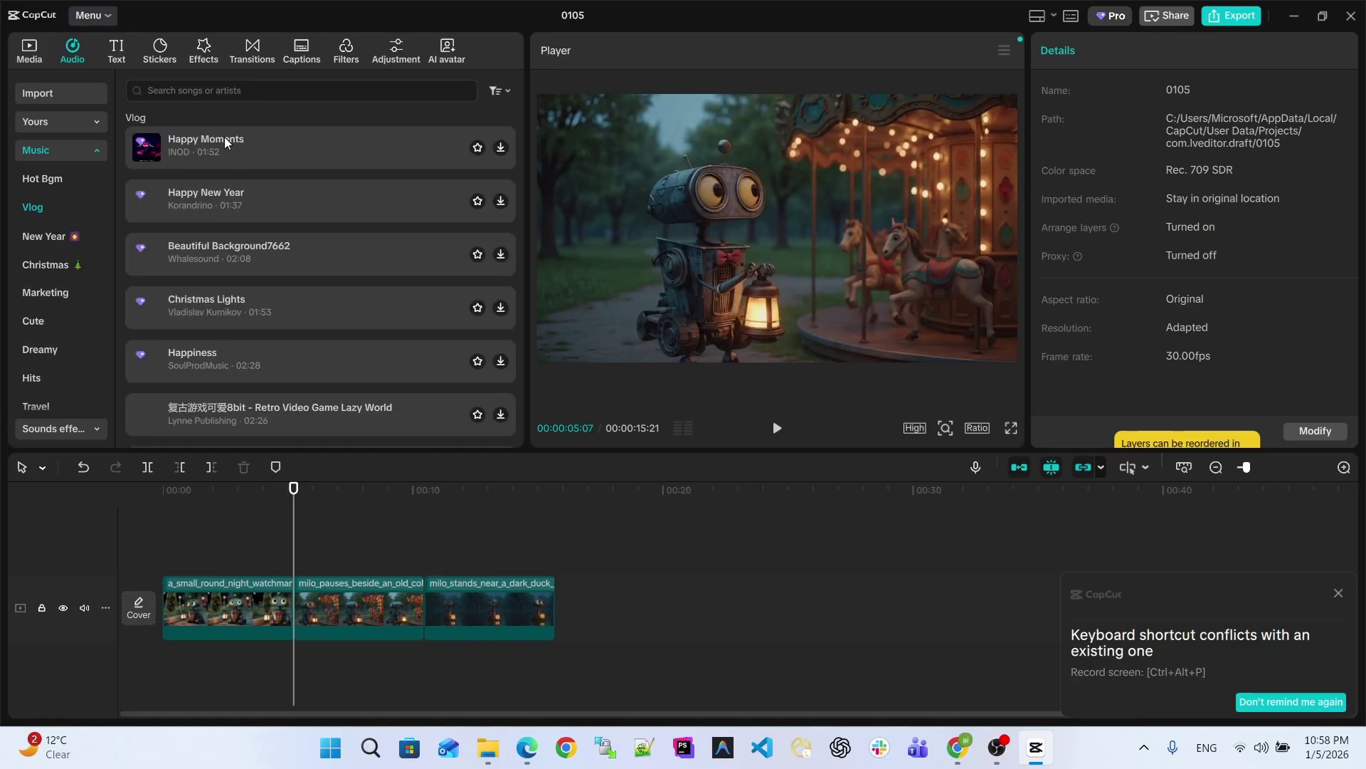
{"action": "left_click", "coordinate": [343, 163]}
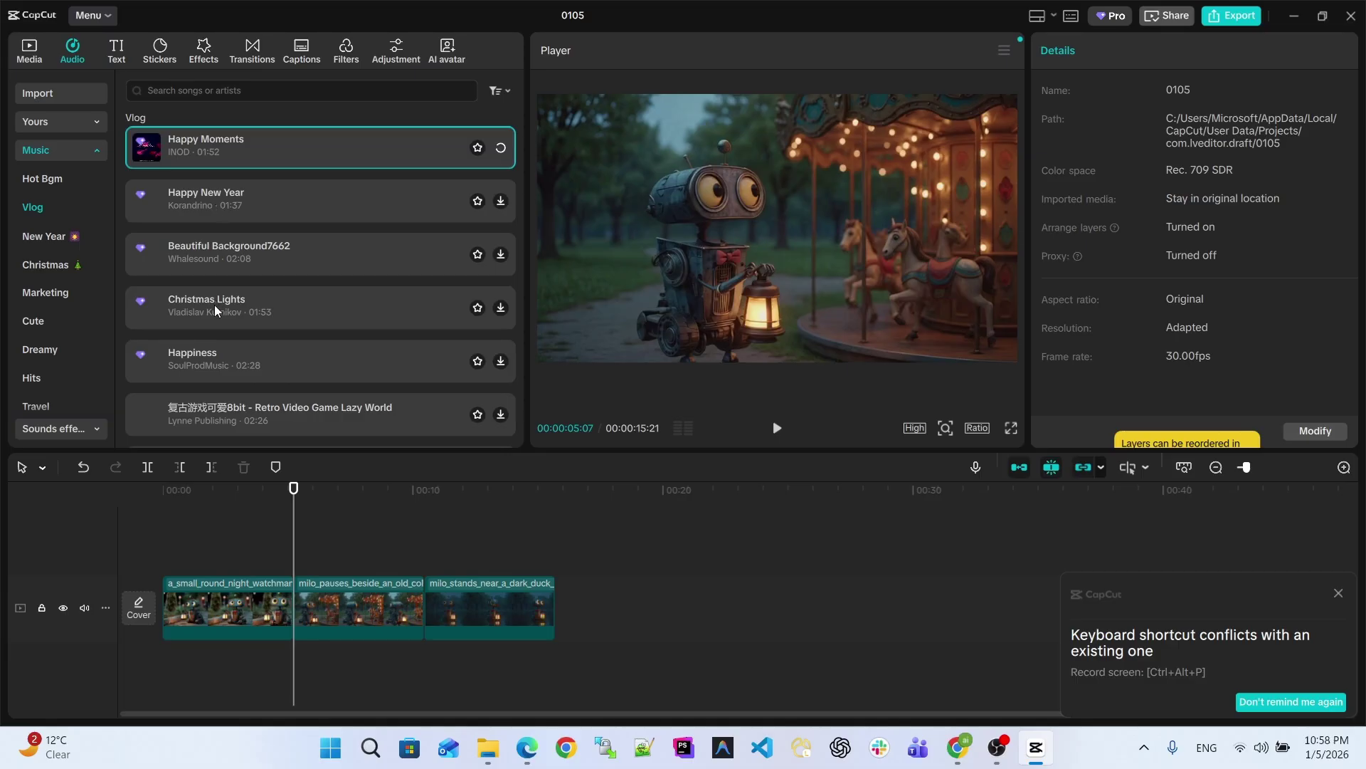
{"action": "scroll", "coordinate": [213, 365], "scroll_direction": "down", "scroll_amount": 15}
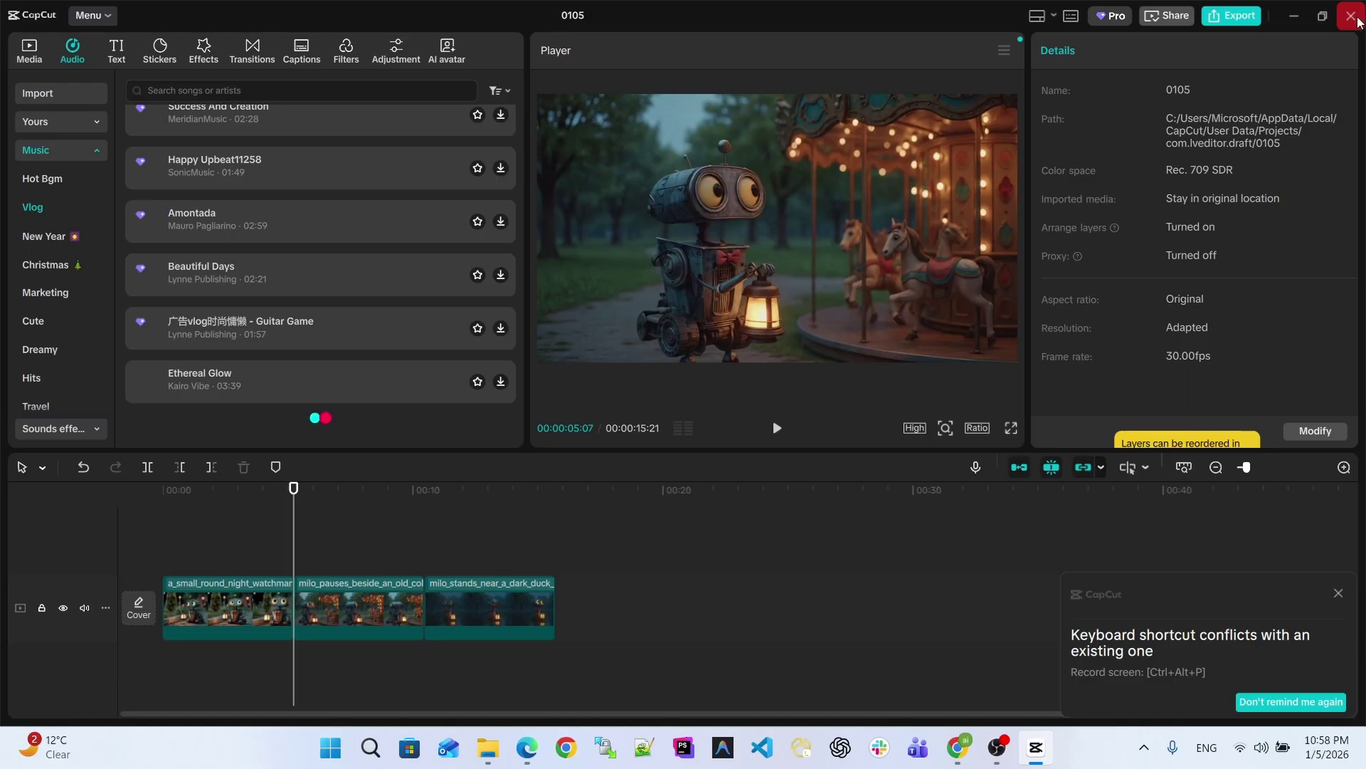
{"action": "left_click", "coordinate": [997, 748]}
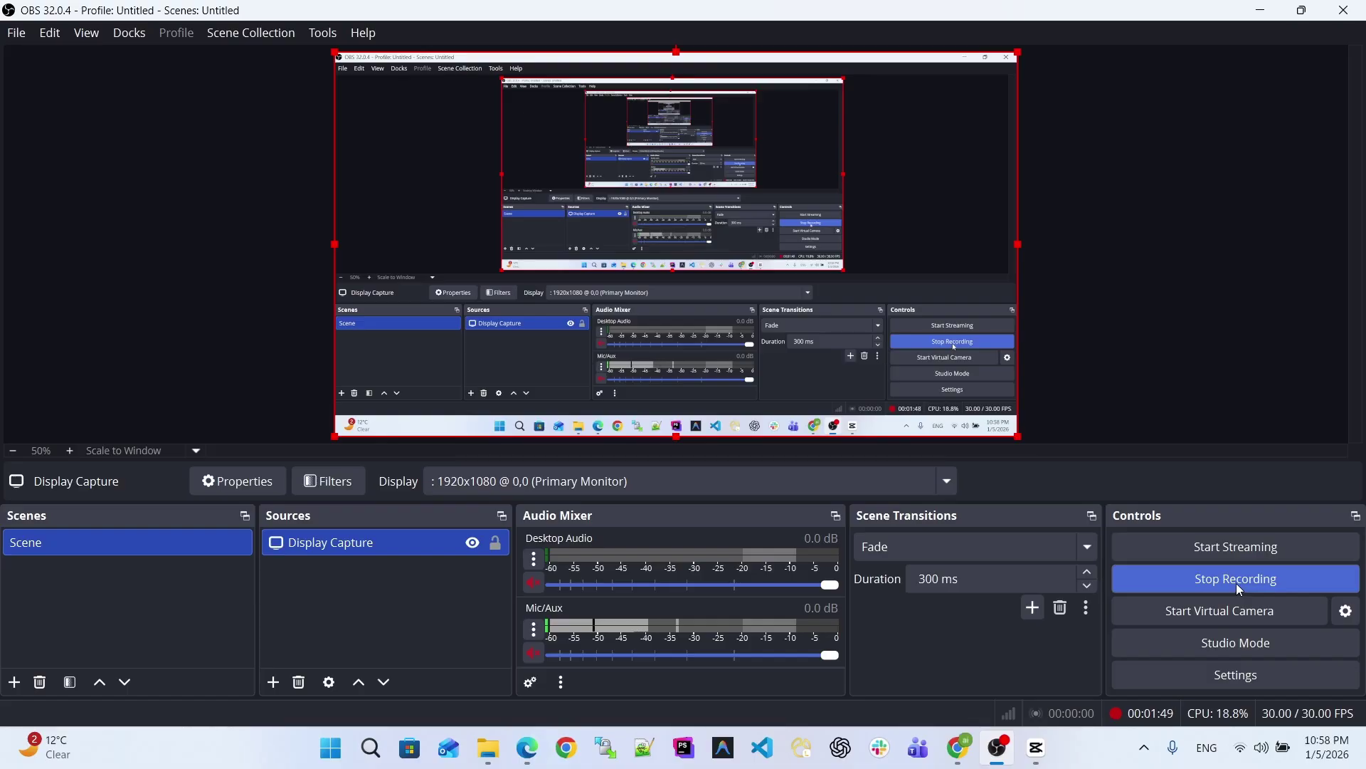
{"action": "left_click", "coordinate": [1257, 11]}
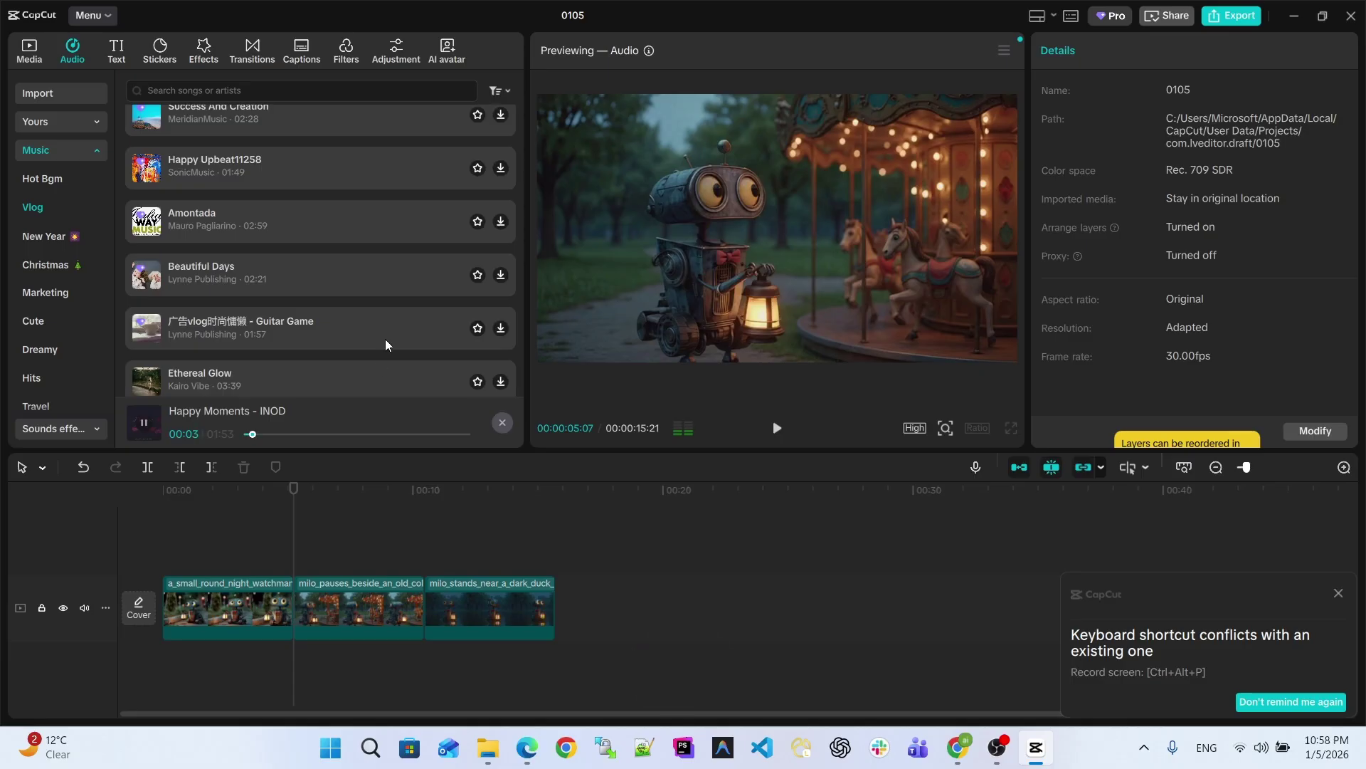
{"action": "scroll", "coordinate": [389, 347], "scroll_direction": "up", "scroll_amount": 5}
{"action": "scroll", "coordinate": [389, 347], "scroll_direction": "up", "scroll_amount": 5}
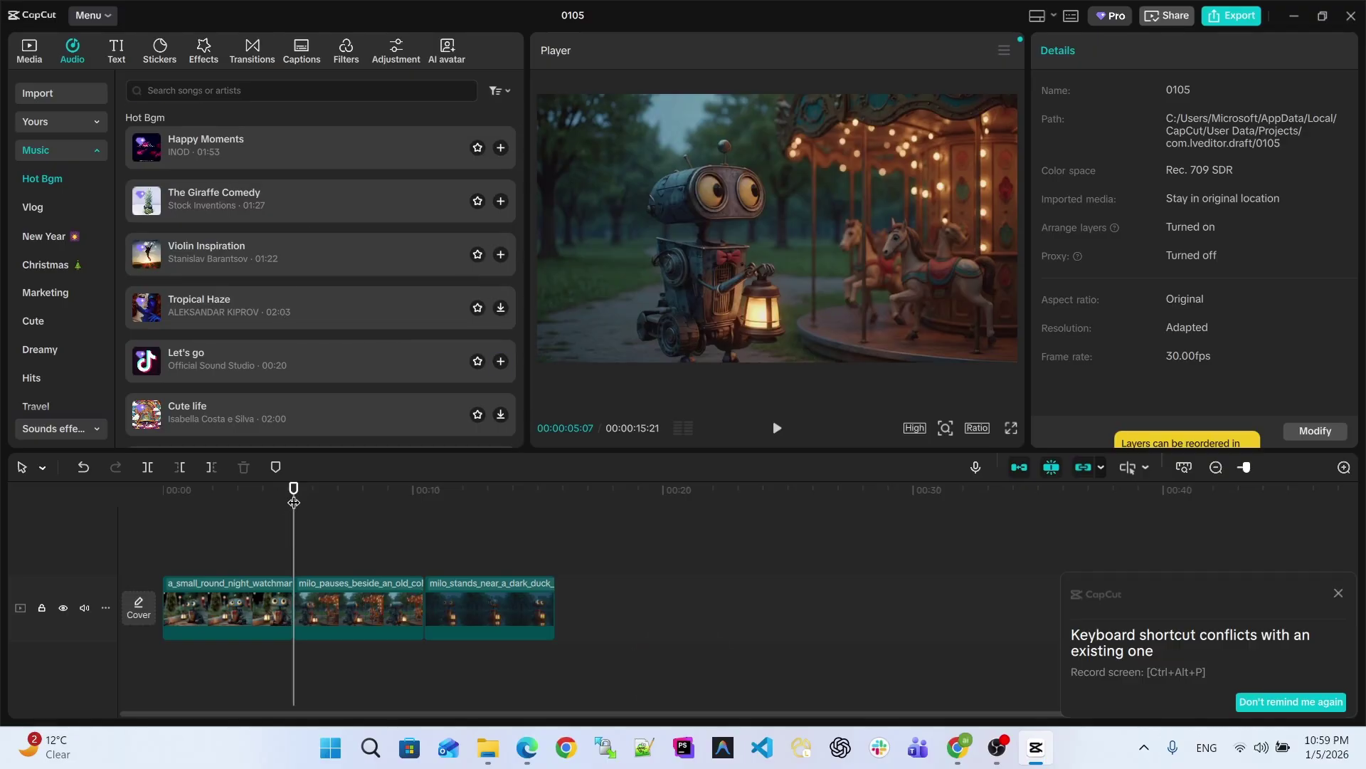
Step: Add the Hot Bgm track Happy Moments beneath the video clips, starting at the beginning of the timeline
{"action": "left_click_drag", "start_coordinate": [293, 502], "coordinate": [116, 498]}
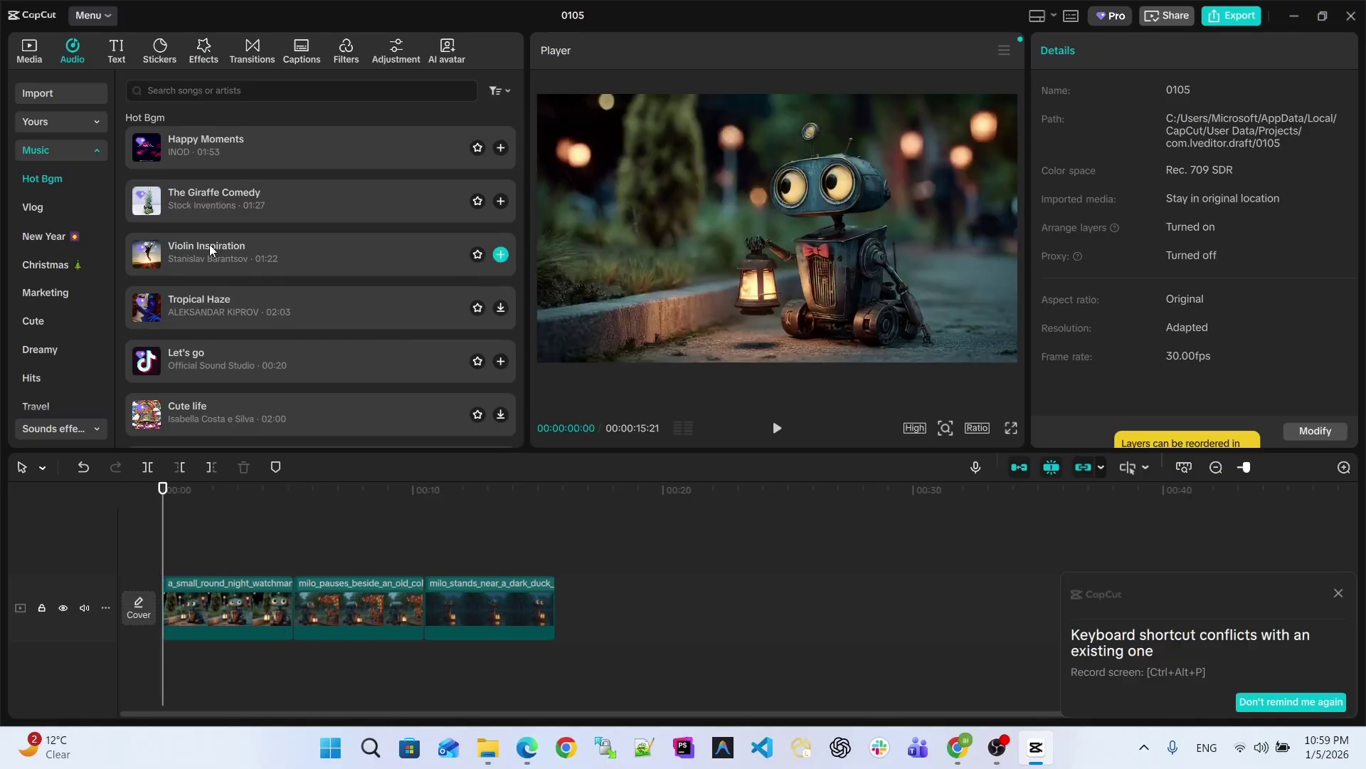
{"action": "left_click", "coordinate": [244, 161]}
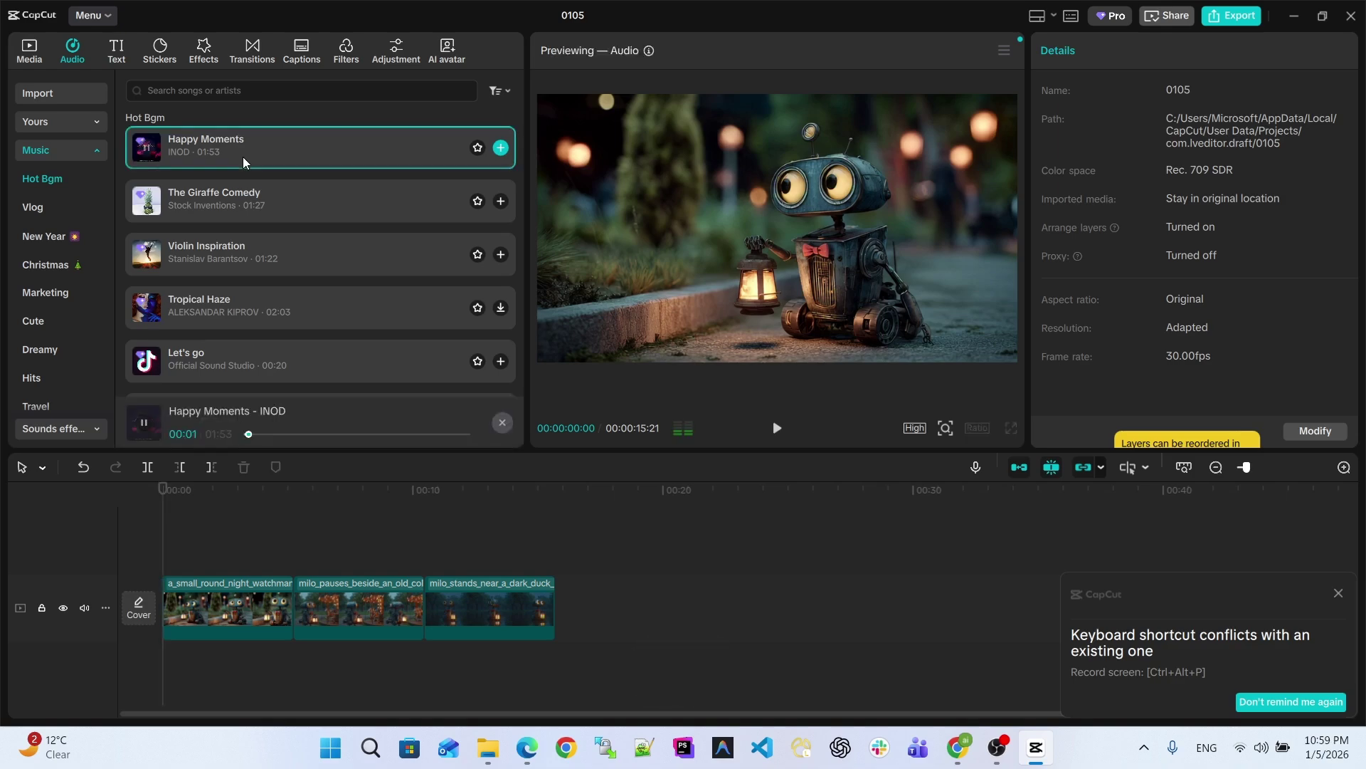
{"action": "left_click_drag", "start_coordinate": [244, 162], "coordinate": [158, 674]}
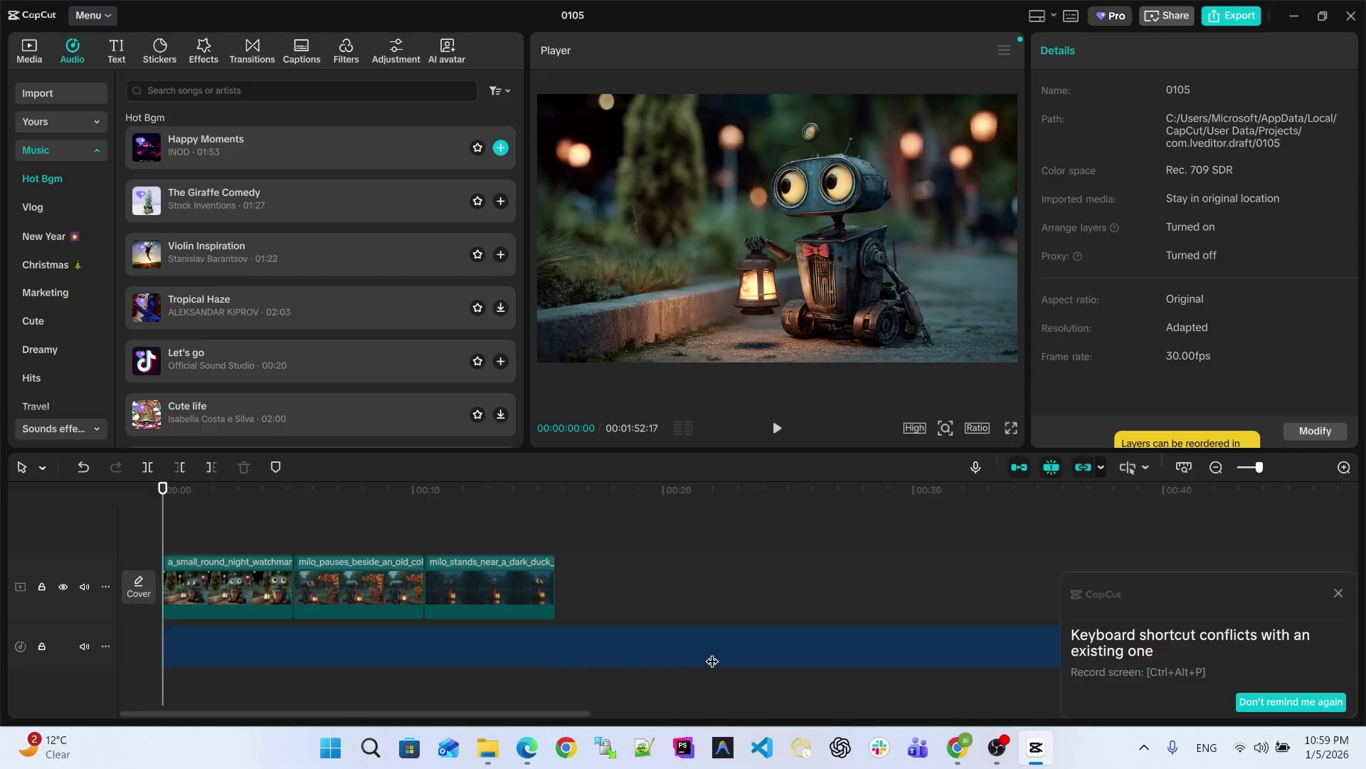
{"action": "left_click", "coordinate": [712, 662]}
{"action": "left_click", "coordinate": [1340, 594]}
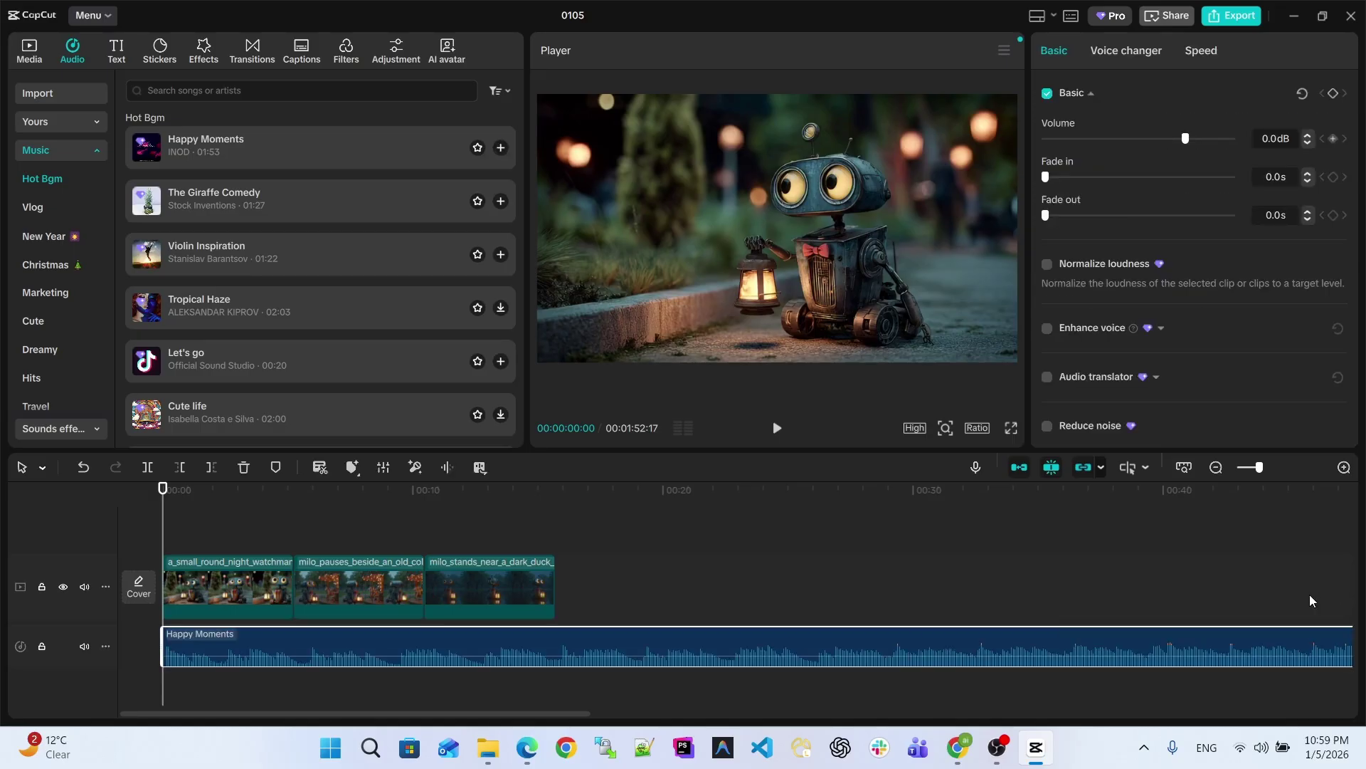
Step: Trim the Happy Moments track to end with the duck pond clip and play back the opening
{"action": "scroll", "coordinate": [1086, 653], "scroll_direction": "right", "scroll_amount": 10}
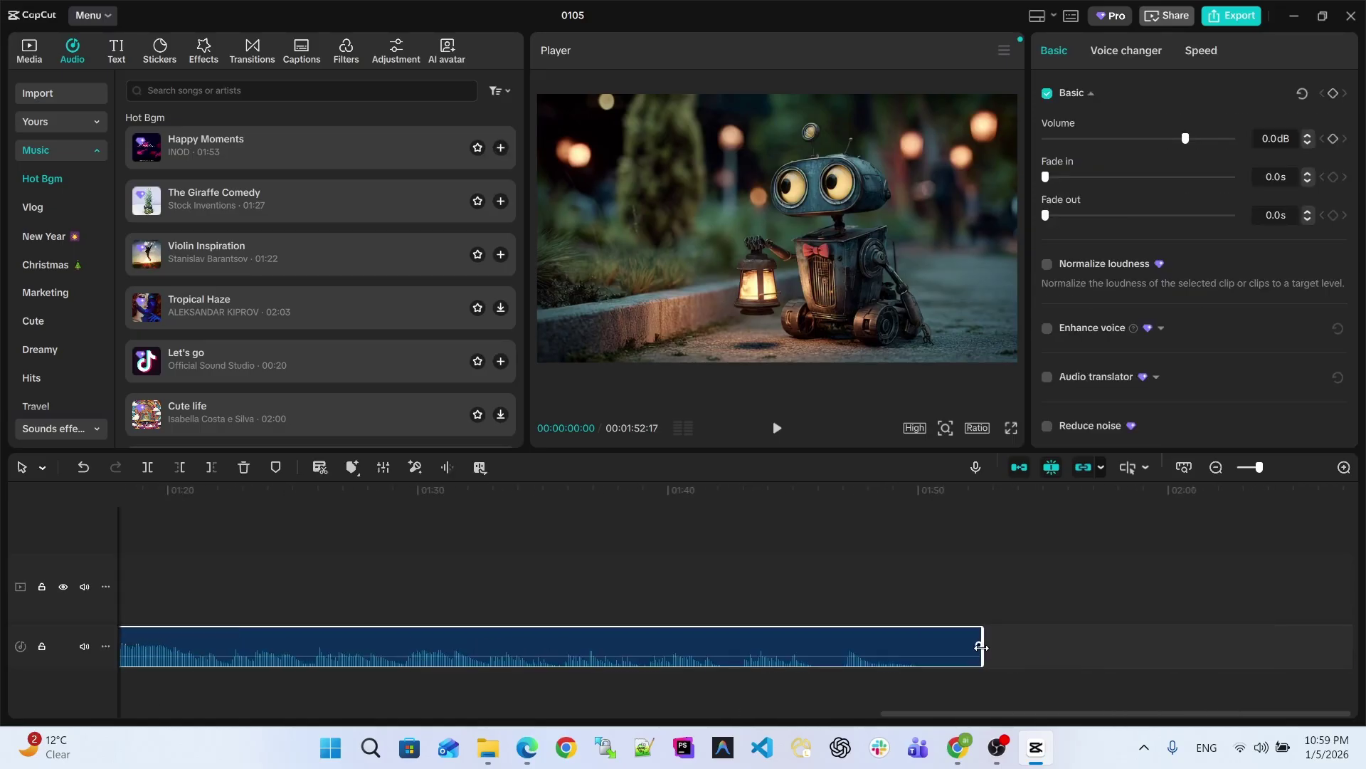
{"action": "left_click_drag", "start_coordinate": [984, 649], "coordinate": [88, 662]}
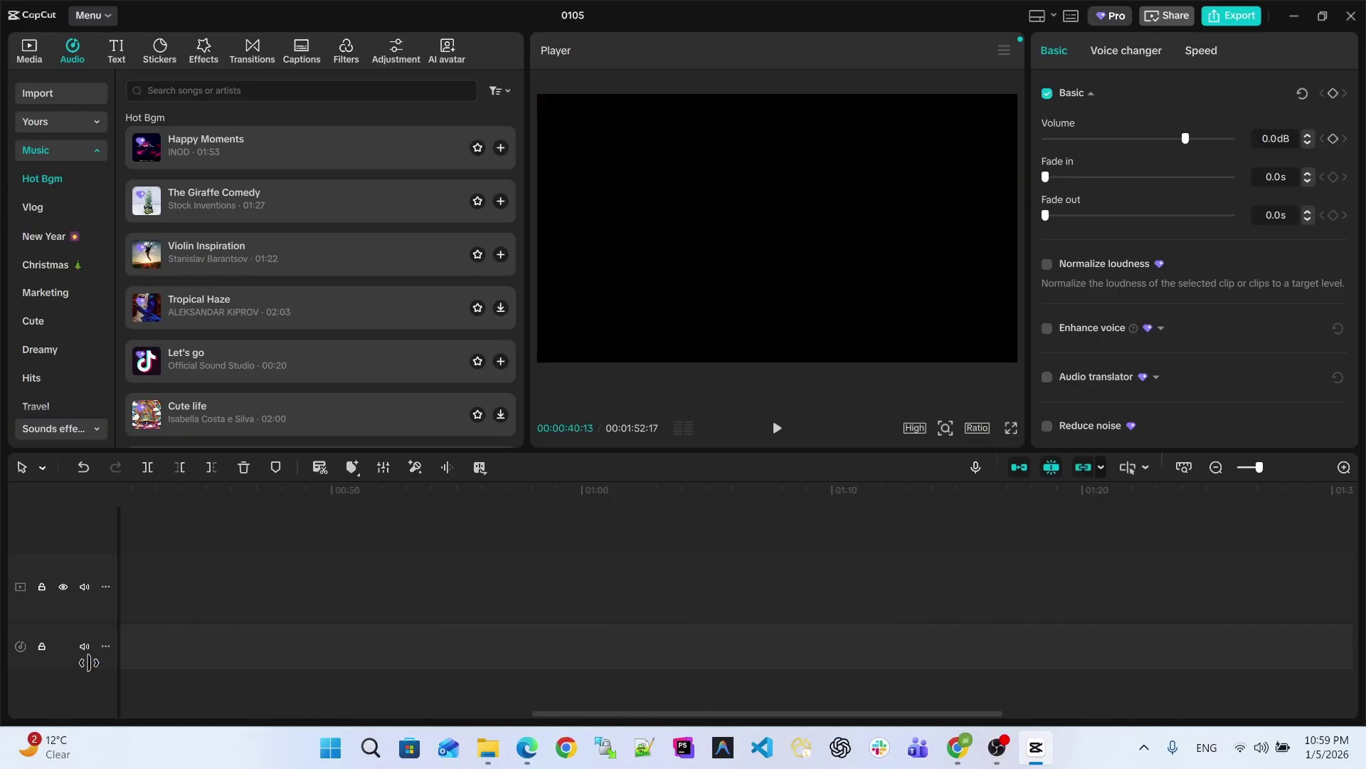
{"action": "left_click_drag", "start_coordinate": [469, 663], "coordinate": [553, 663]}
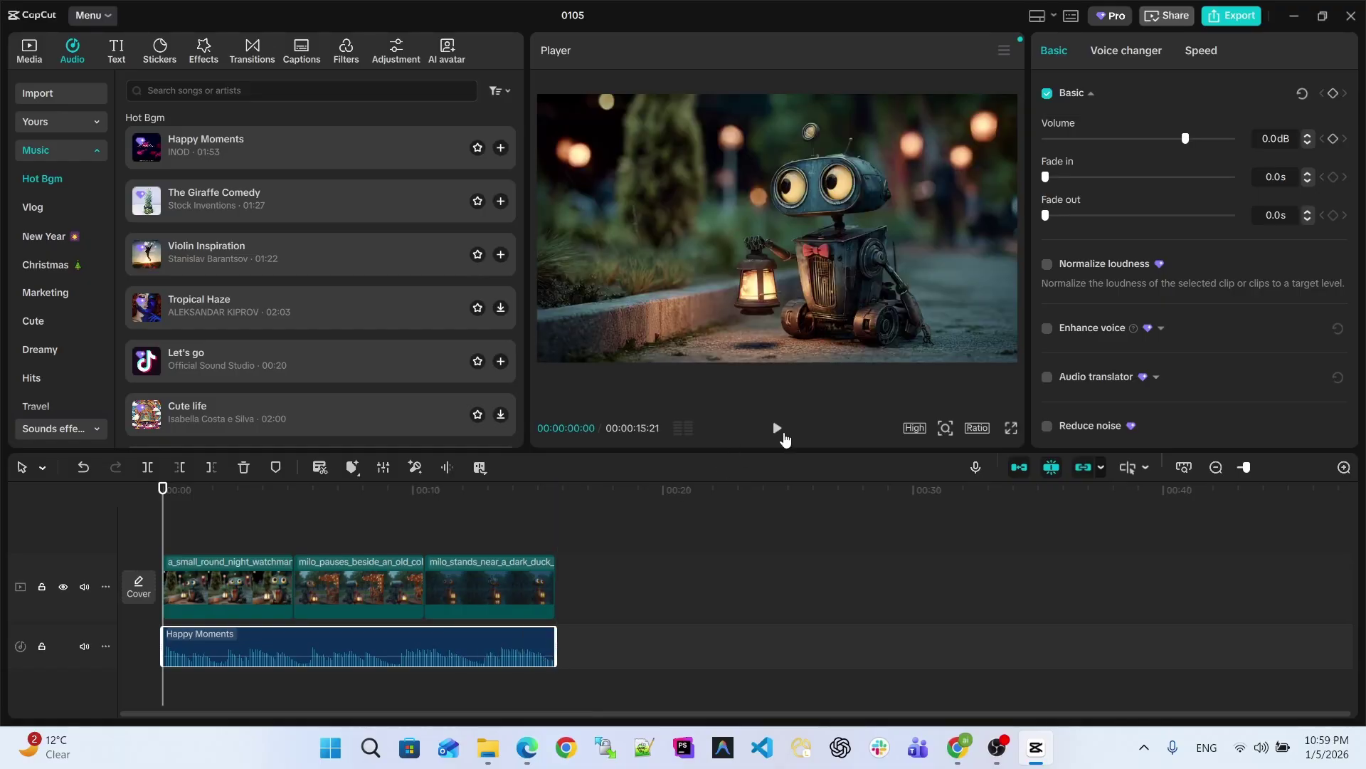
{"action": "left_click", "coordinate": [783, 433]}
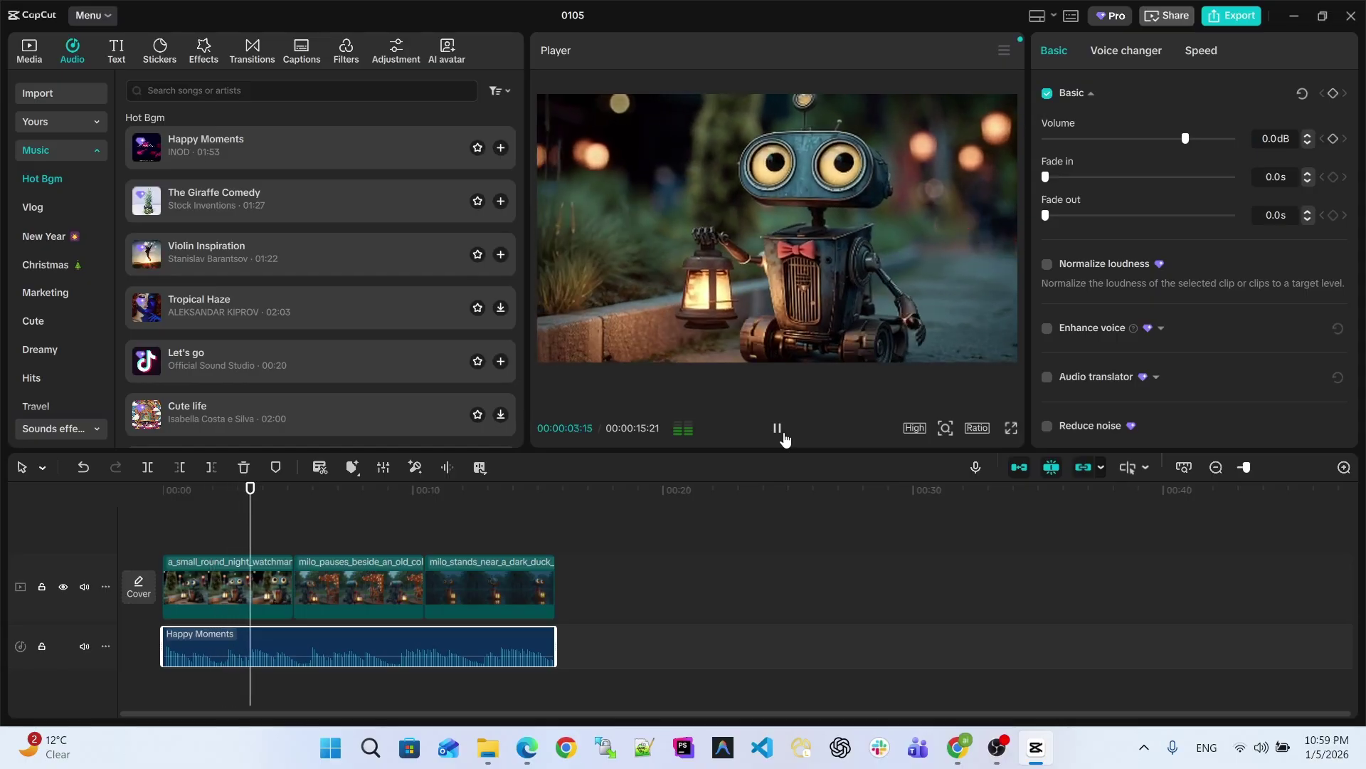
{"action": "left_click", "coordinate": [781, 435]}
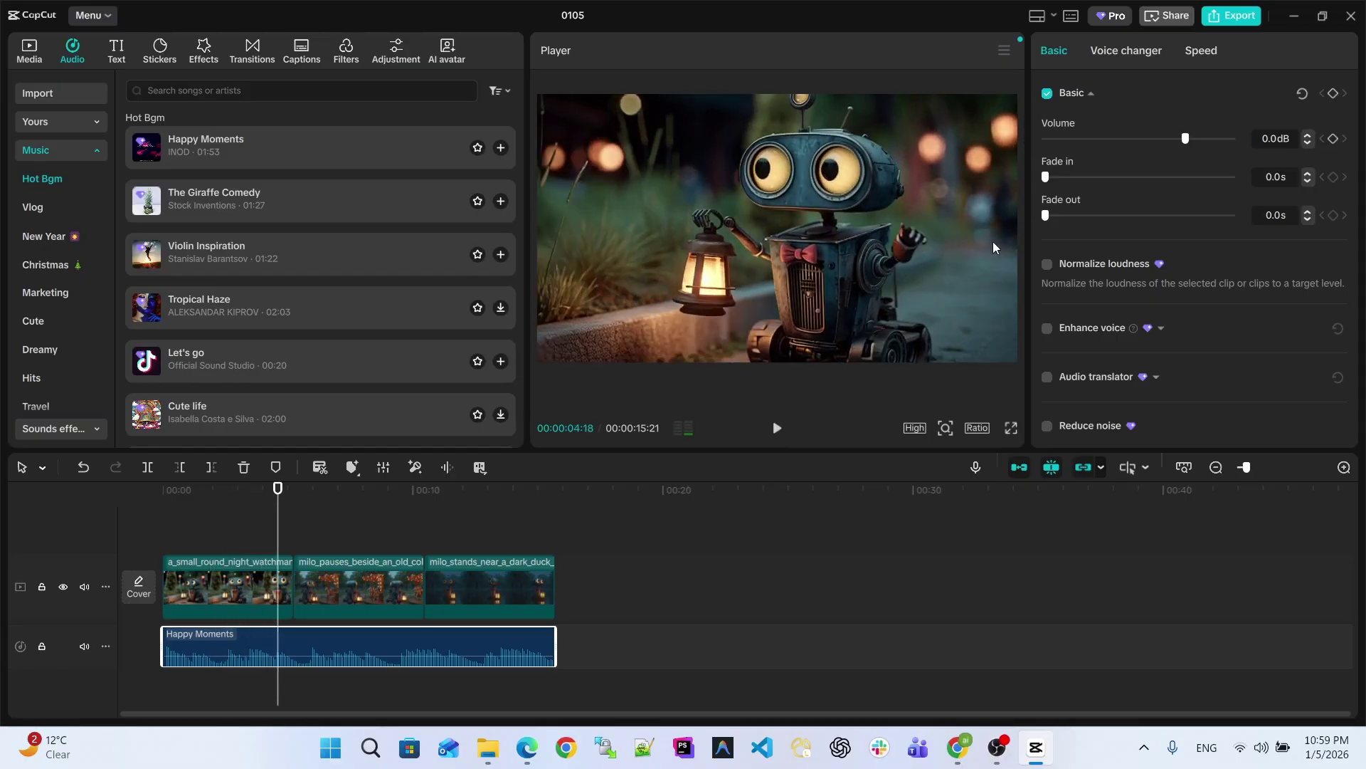
Step: Try to export the project with the Pro music, return to editing and delete the Happy Moments track
{"action": "left_click", "coordinate": [1241, 19]}
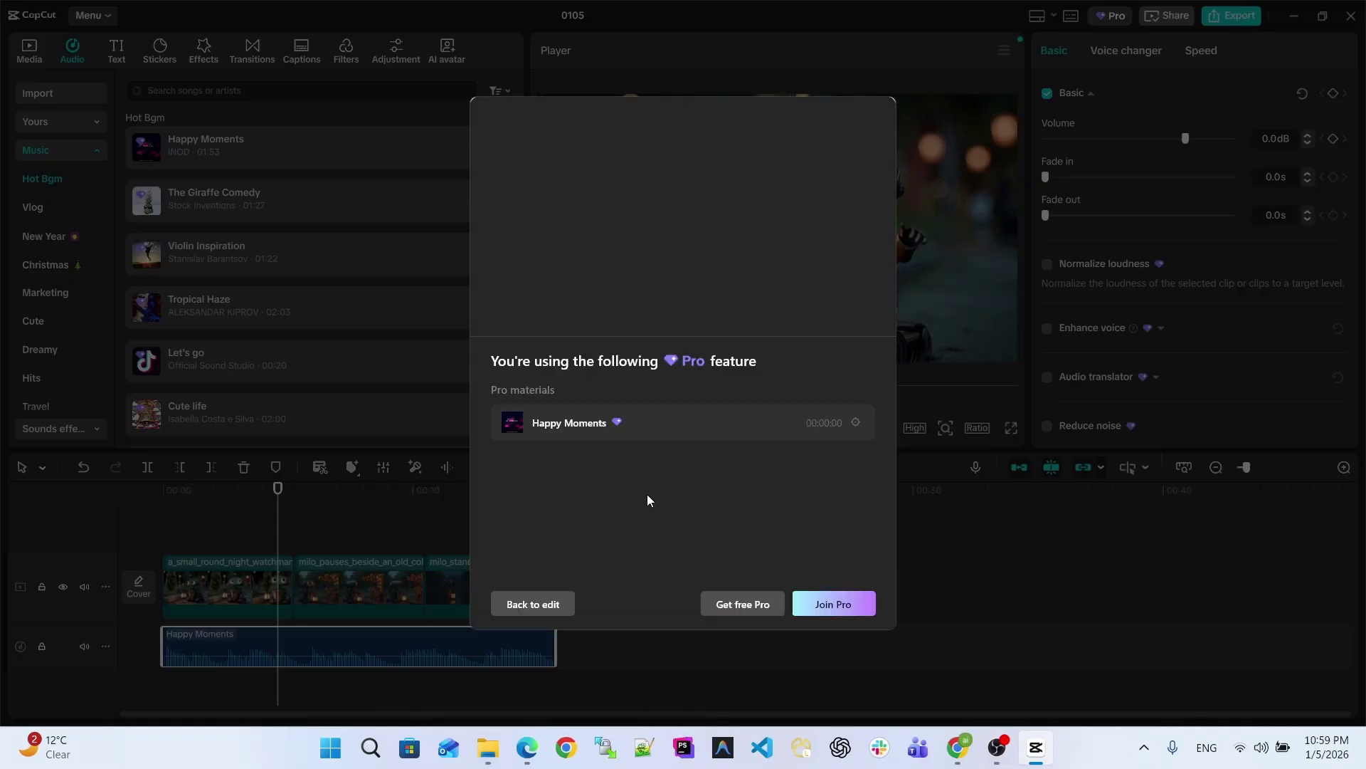
{"action": "left_click", "coordinate": [540, 605]}
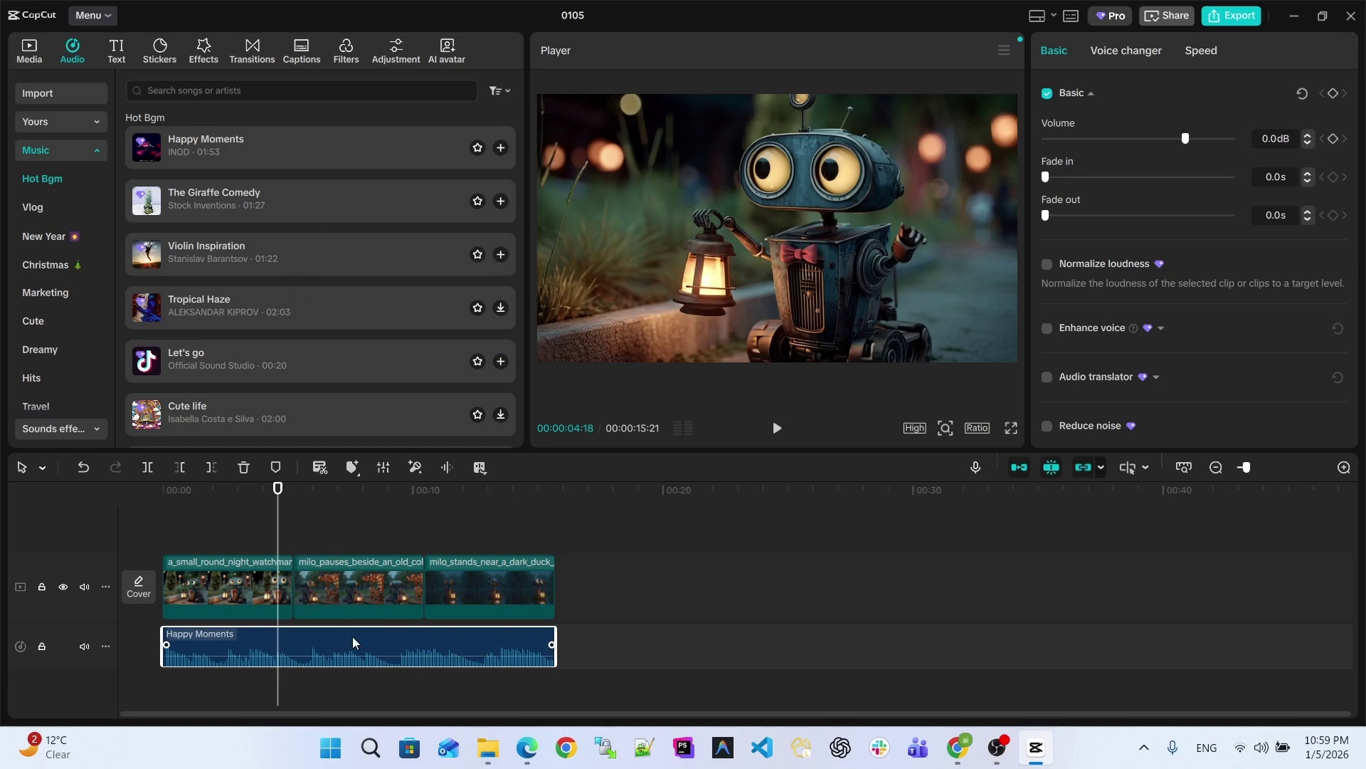
{"action": "key", "text": "Delete"}
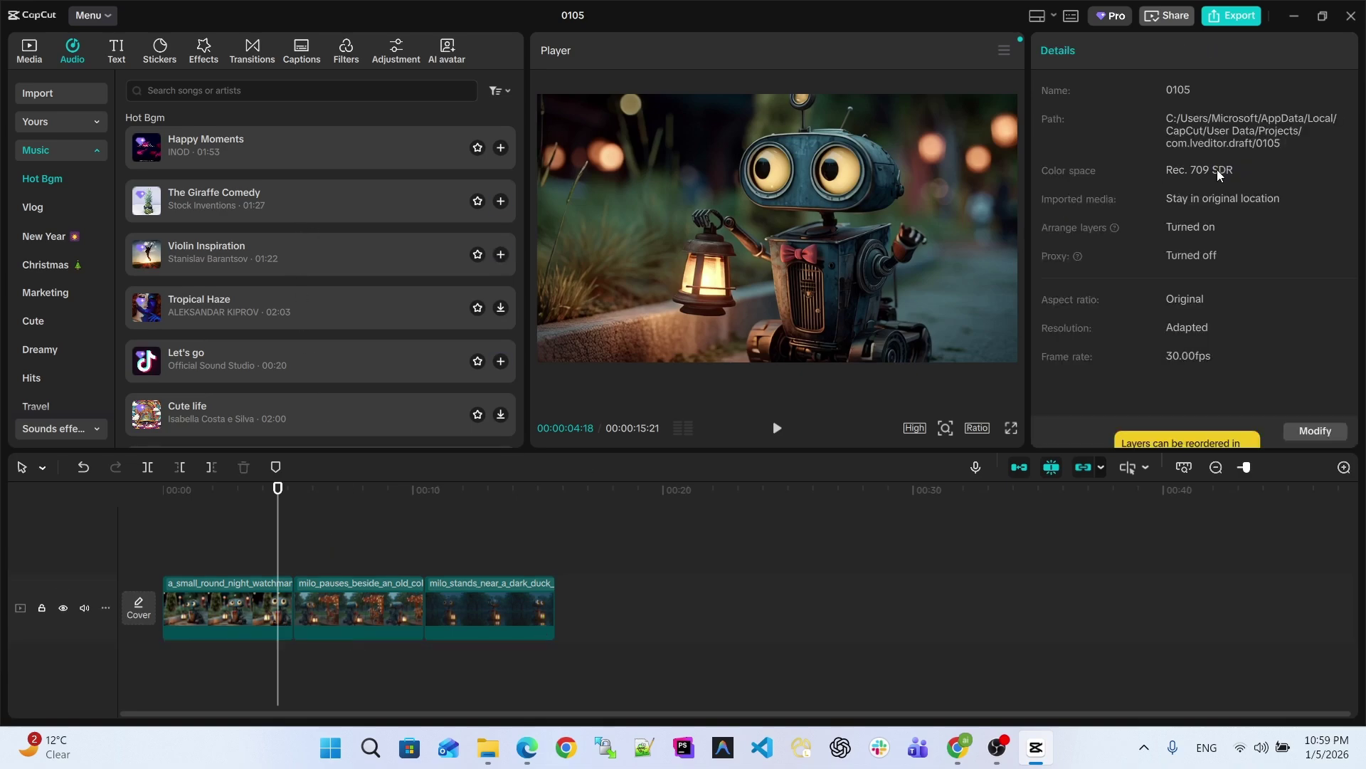
Step: Export the project 0105 as a 1080P H.264 mp4 at 30fps, choosing the Desktop as the export folder
{"action": "left_click", "coordinate": [1230, 23]}
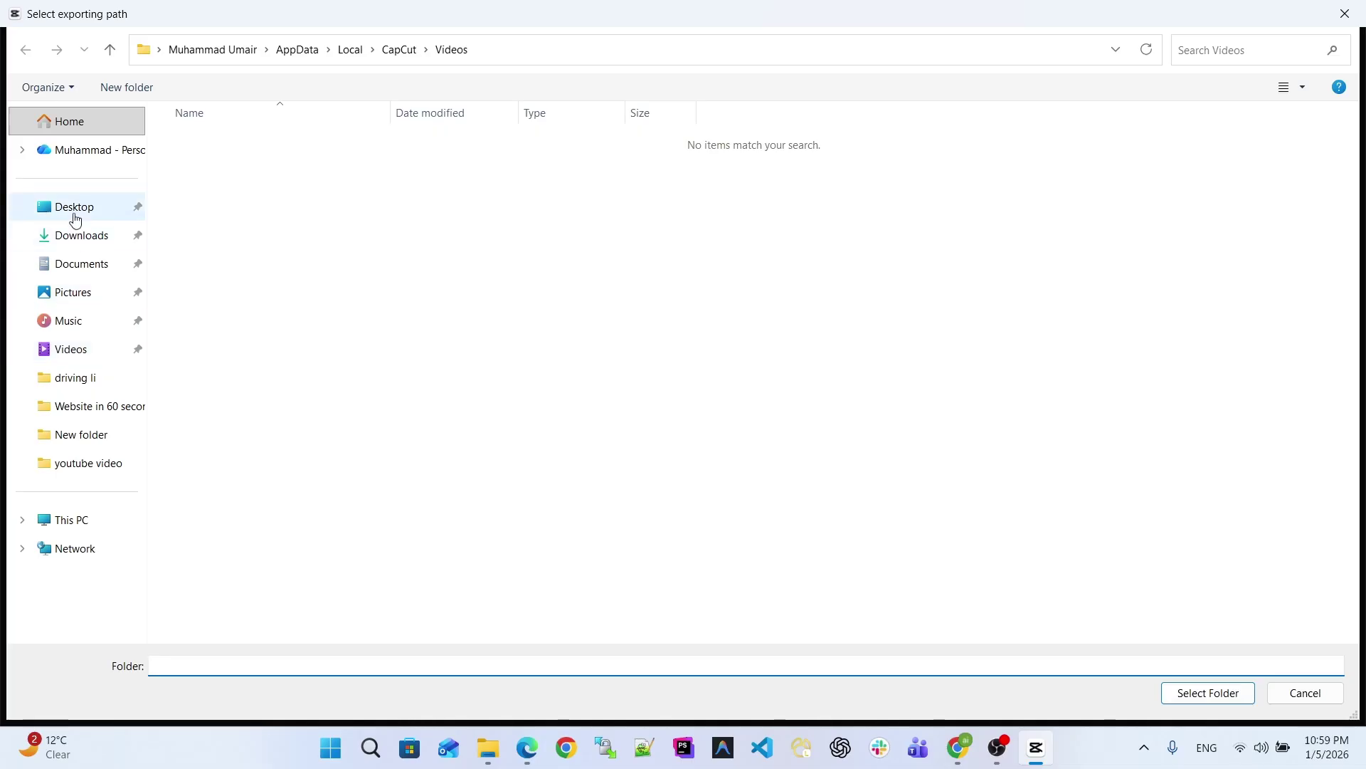
{"action": "left_click", "coordinate": [72, 214]}
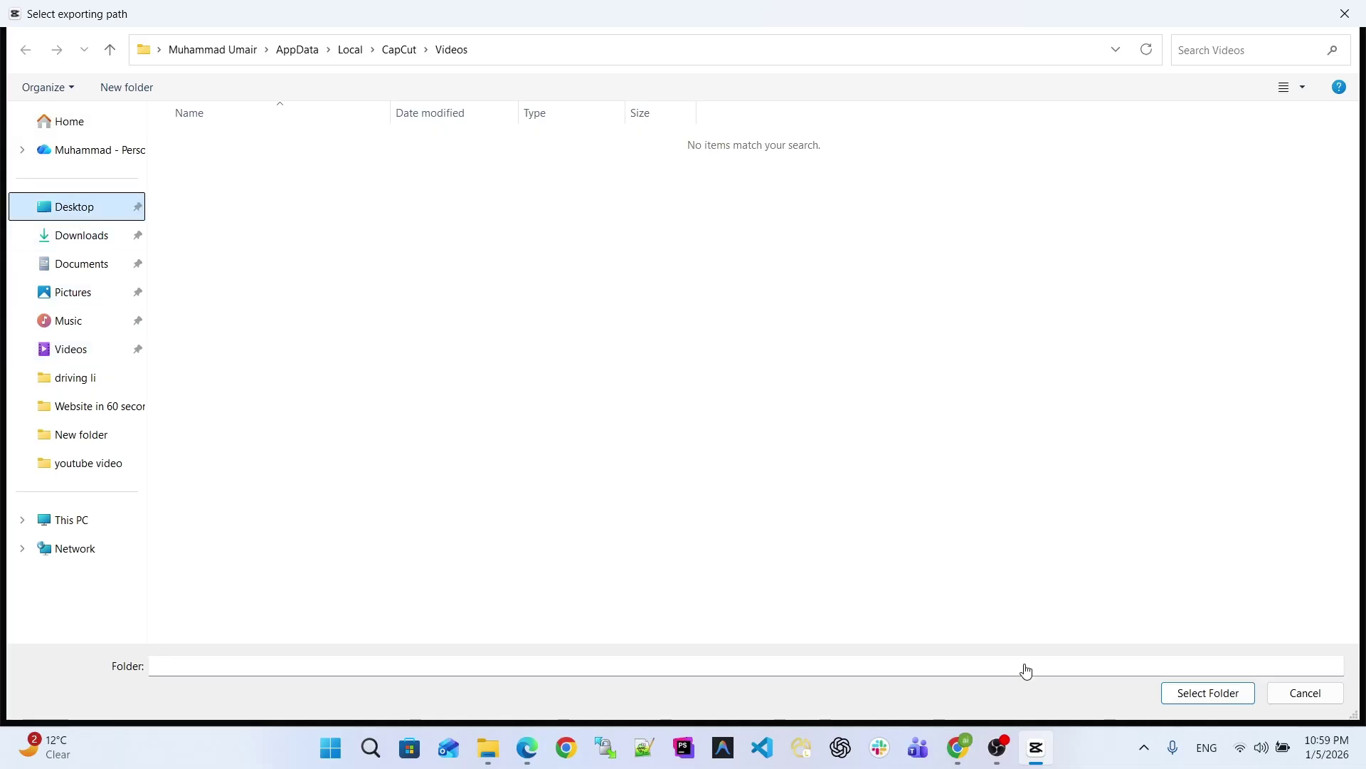
{"action": "left_click", "coordinate": [1208, 692]}
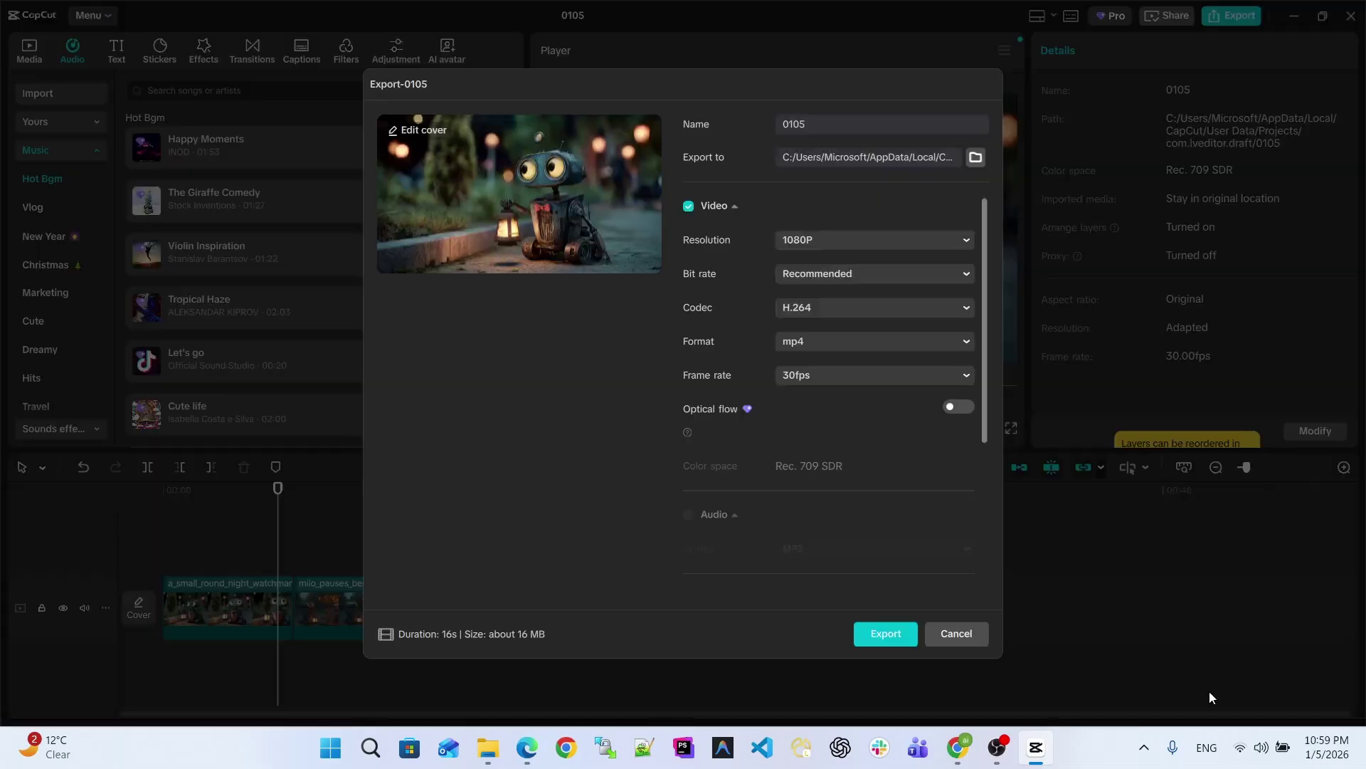
{"action": "left_click", "coordinate": [890, 637]}
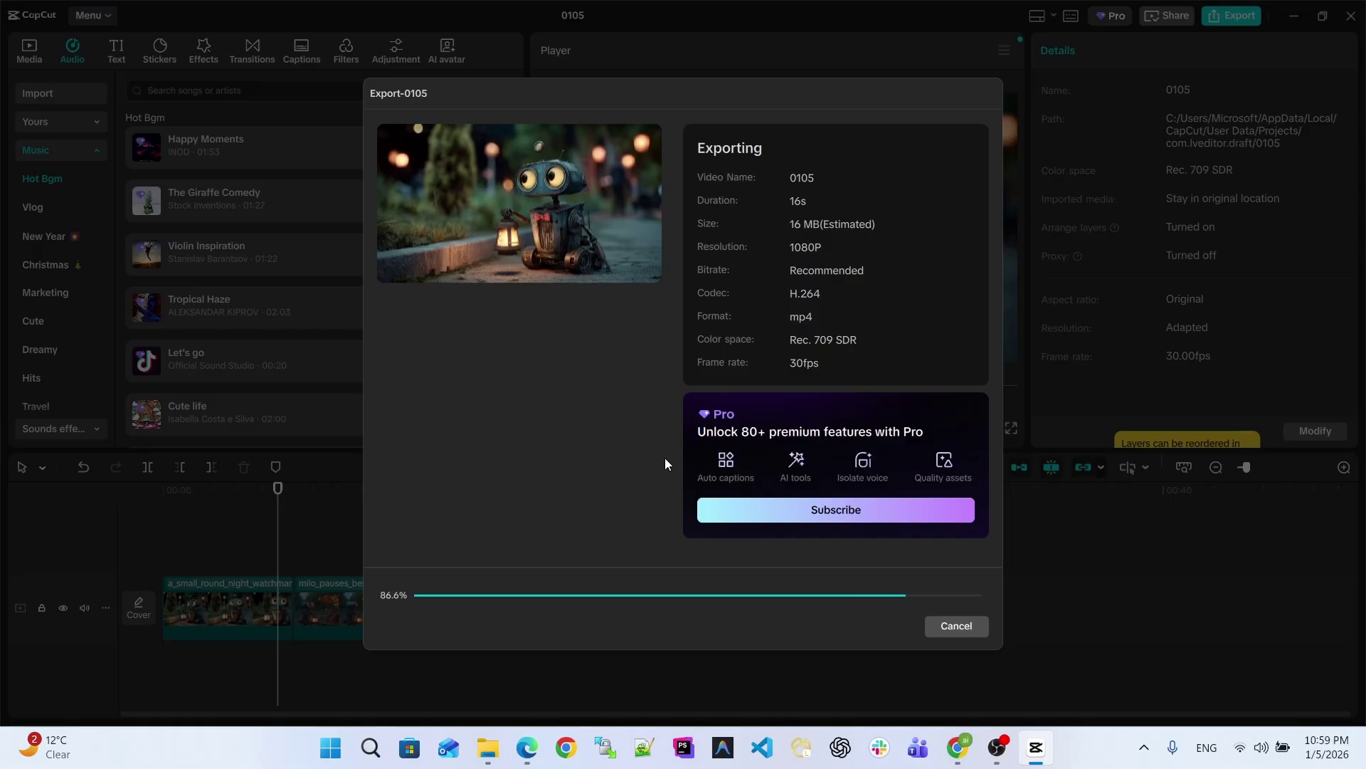